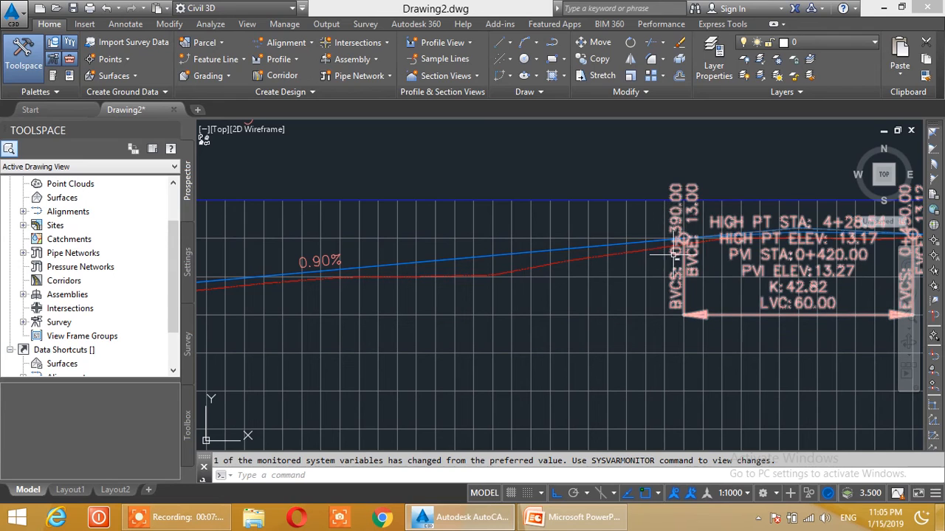
- Examine the 0.90% tangent of the design profile between the curve end at 0+200 and the curve start at 0+390
middle_click_drag(627, 303, 667, 265)
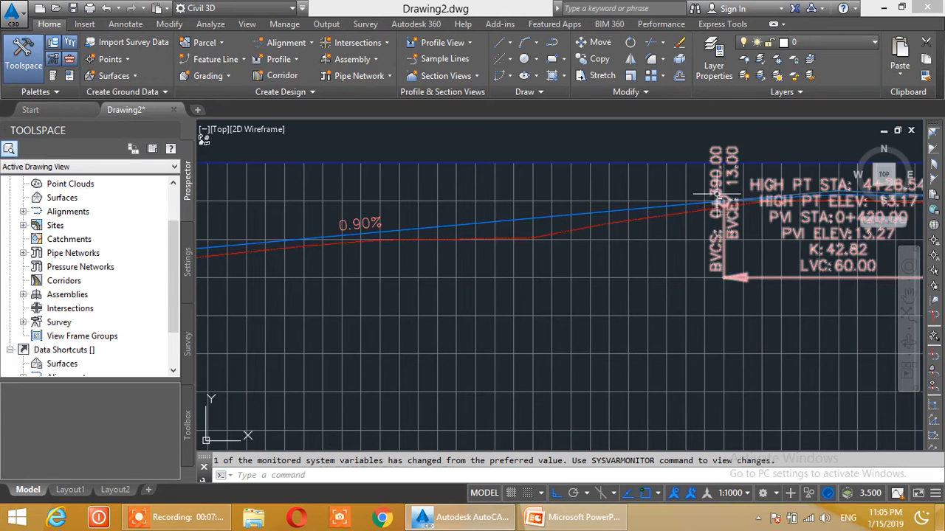
middle_click_drag(400, 238, 667, 236)
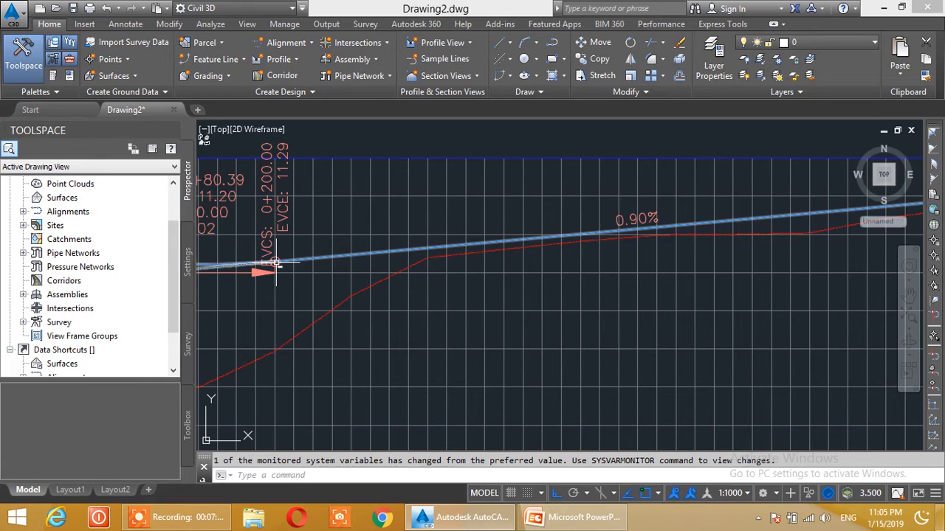
middle_click_drag(286, 279, 264, 295)
scroll(264, 295, "down", 1)
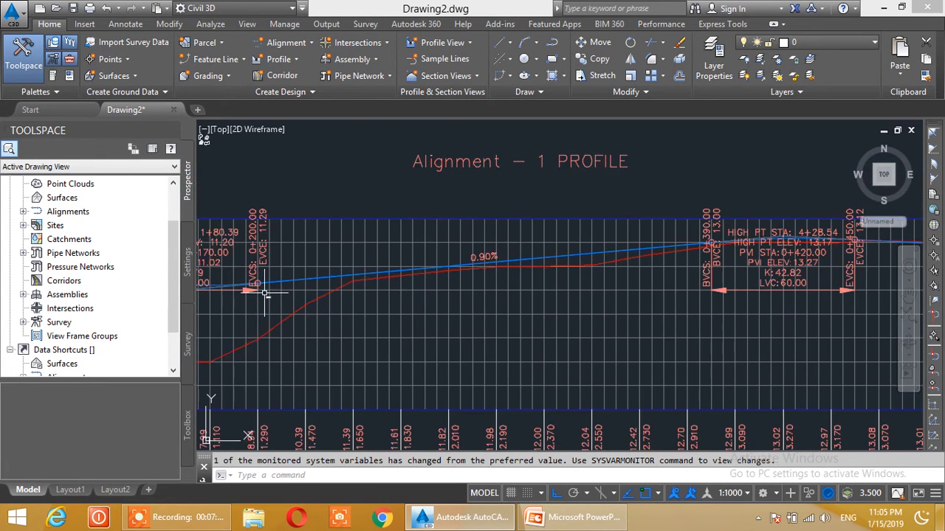
middle_click_drag(337, 295, 327, 295)
left_click(686, 243)
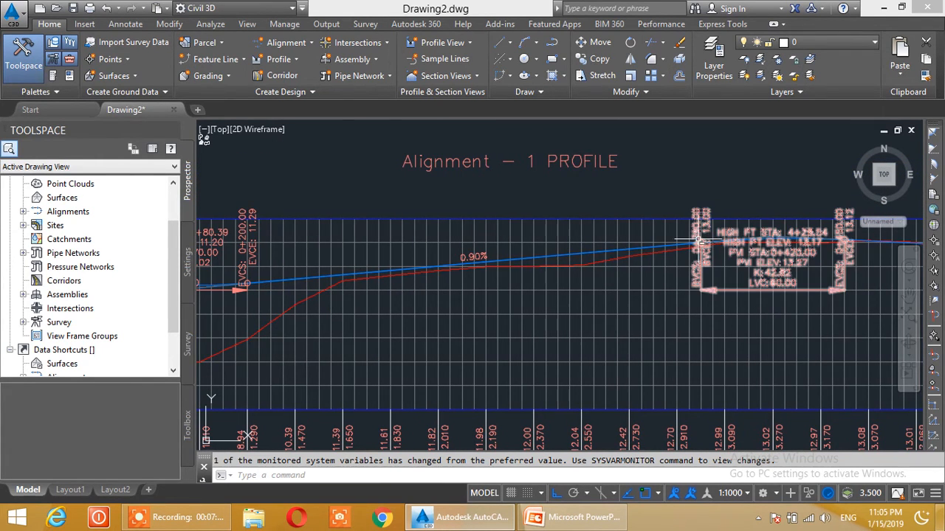
key("Escape")
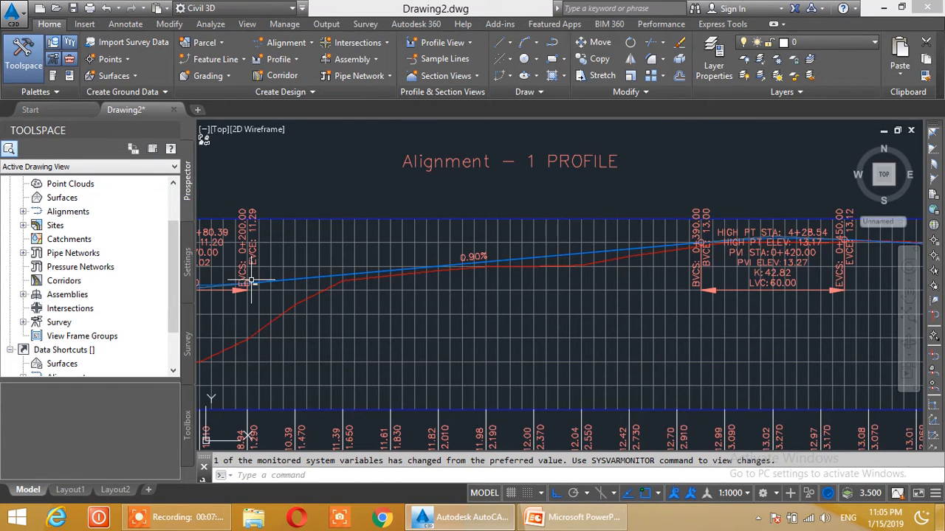
middle_click_drag(251, 281, 264, 249)
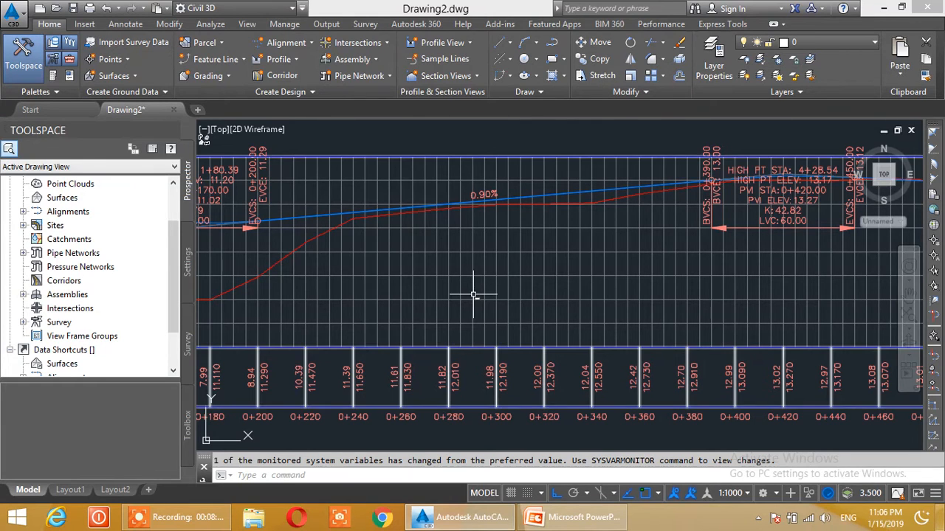
- Examine the elevation and station band beneath the profile view from station 0+180 to 0+460
left_click_drag(421, 332, 408, 318)
scroll(413, 280, "down", 3)
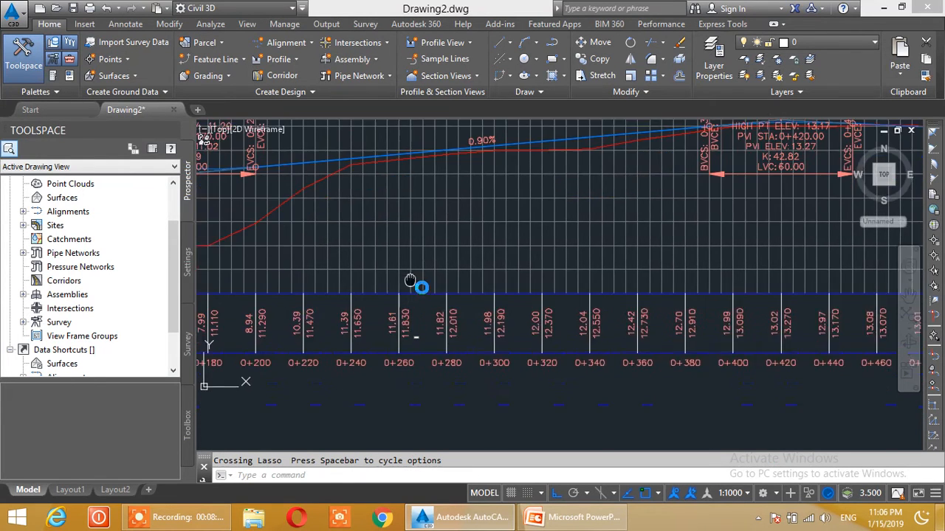
scroll(408, 301, "up", 3)
scroll(365, 306, "up", 1)
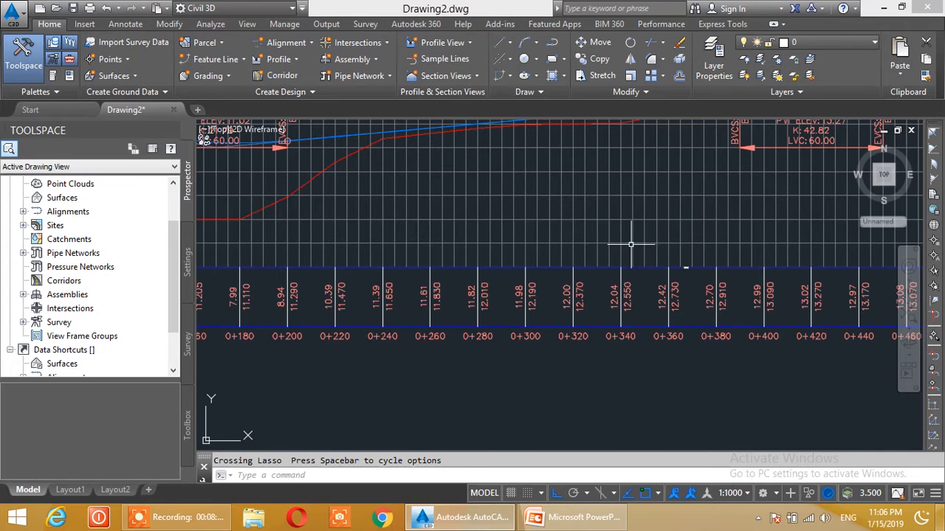
middle_click_drag(442, 253, 445, 289)
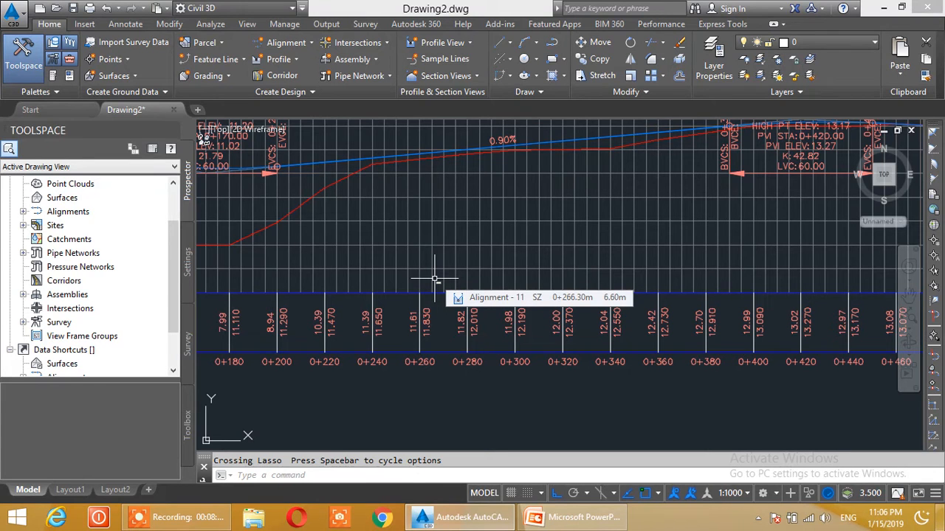
middle_click_drag(414, 306, 413, 253)
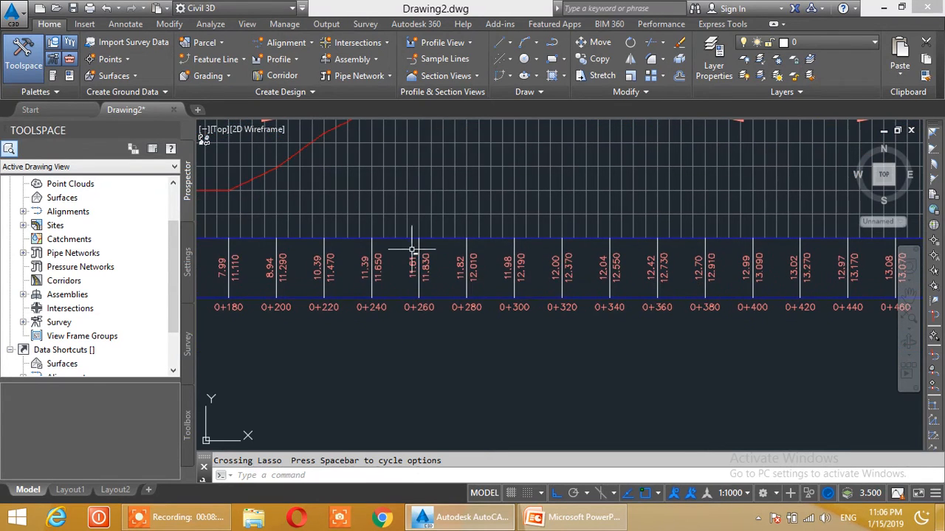
mouse_move(302, 302)
middle_mouse_down()
mouse_move(331, 305)
mouse_move(316, 296)
middle_mouse_up()
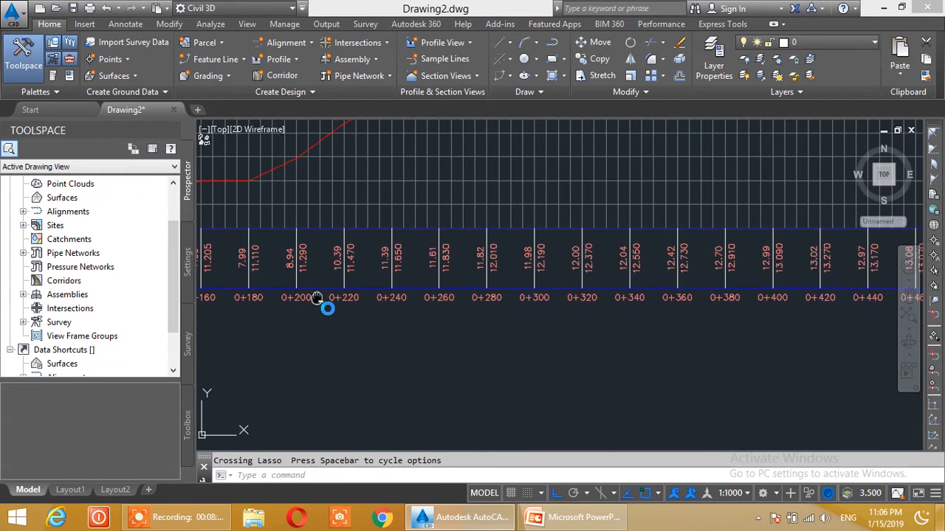
- Create a manual point below station 0+200 with description "Start Point" and elevation 11.290, then close the point creation tools
left_click(126, 59)
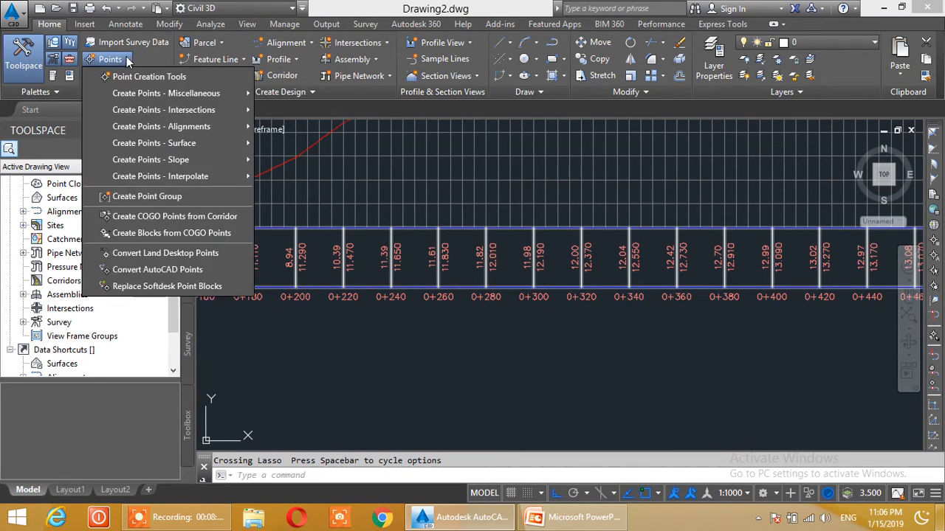
mouse_move(134, 93)
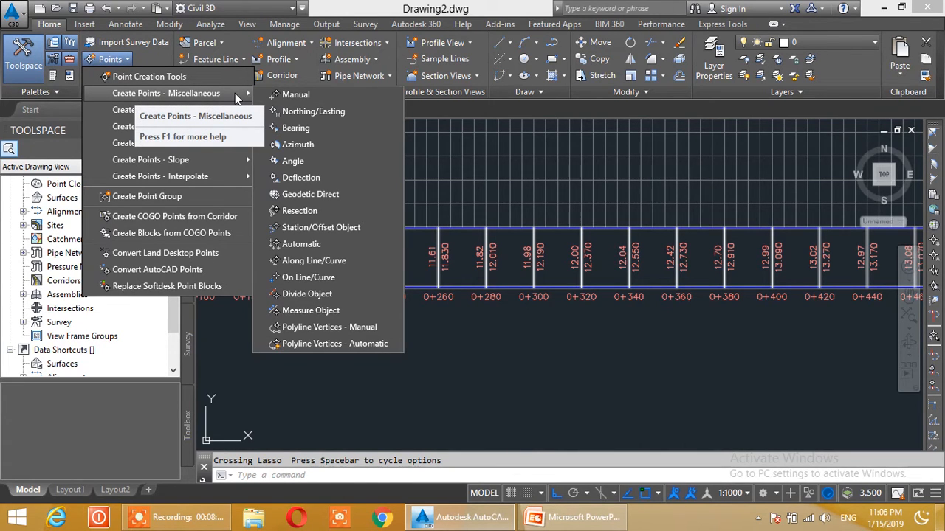
left_click(299, 94)
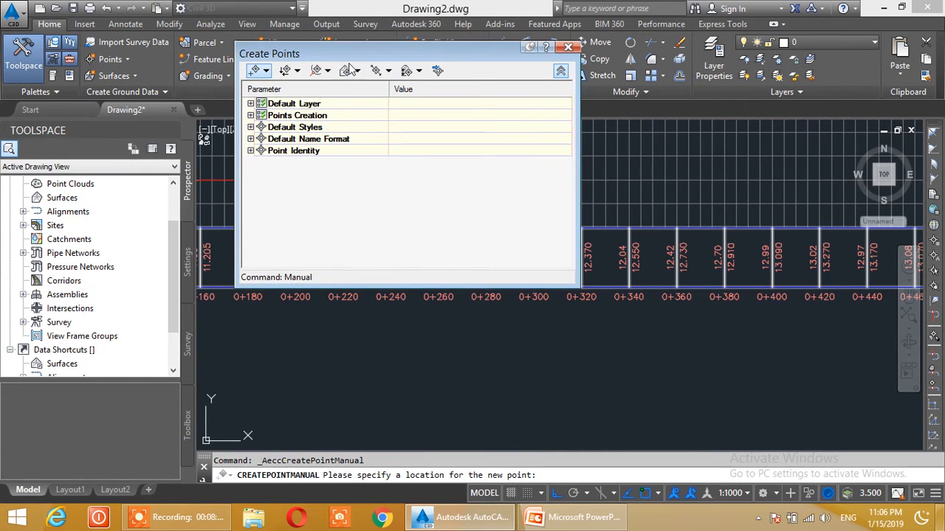
left_click_drag(365, 55, 357, 43)
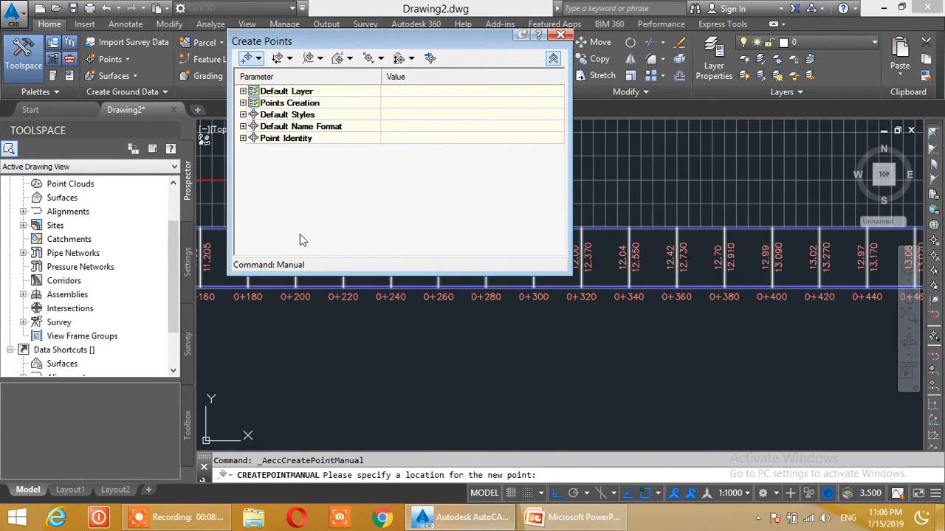
left_click(552, 59)
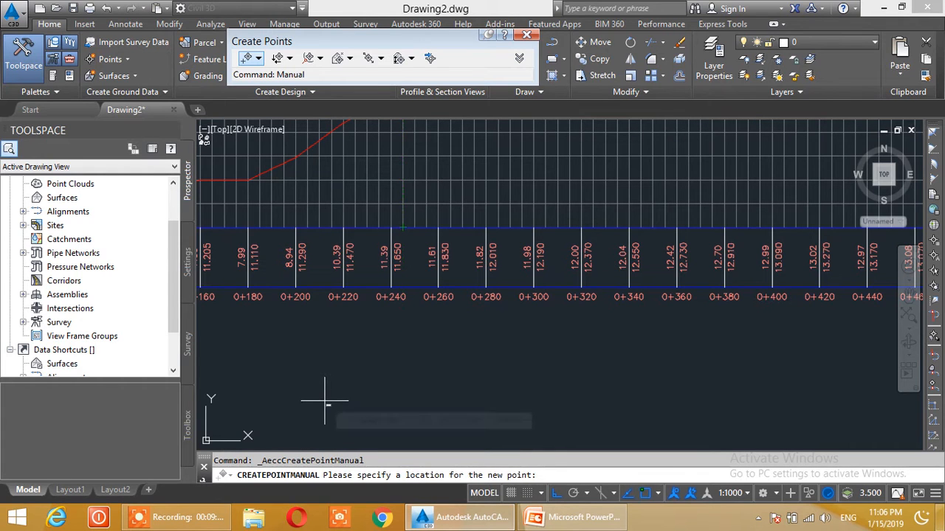
middle_click_drag(345, 326, 367, 315)
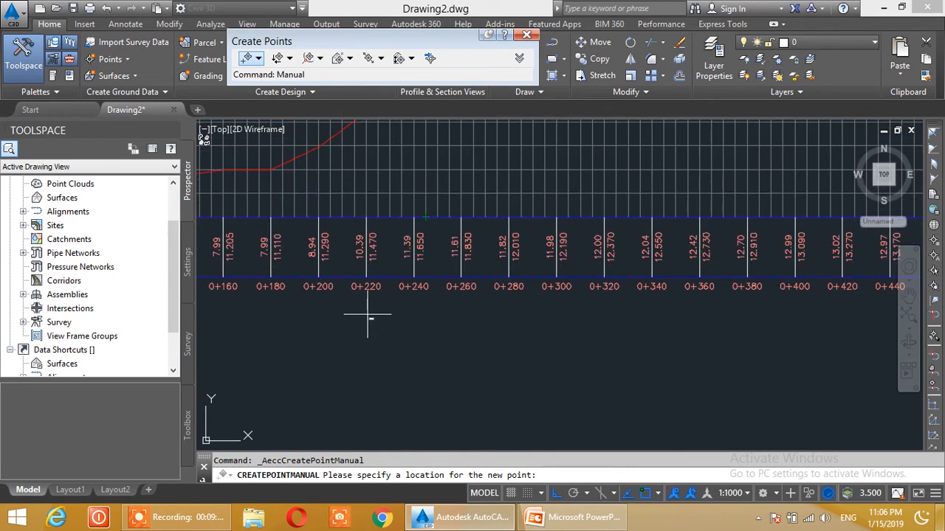
left_click(319, 350)
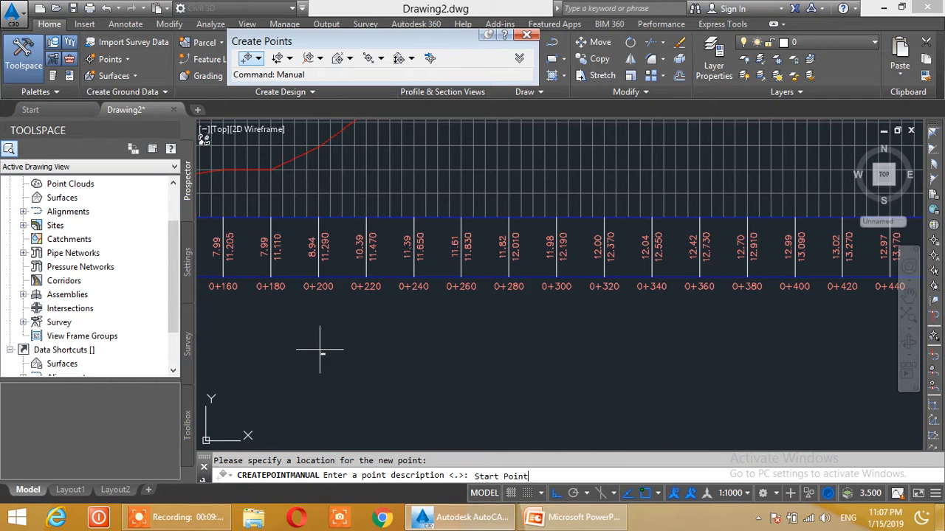
key("Return")
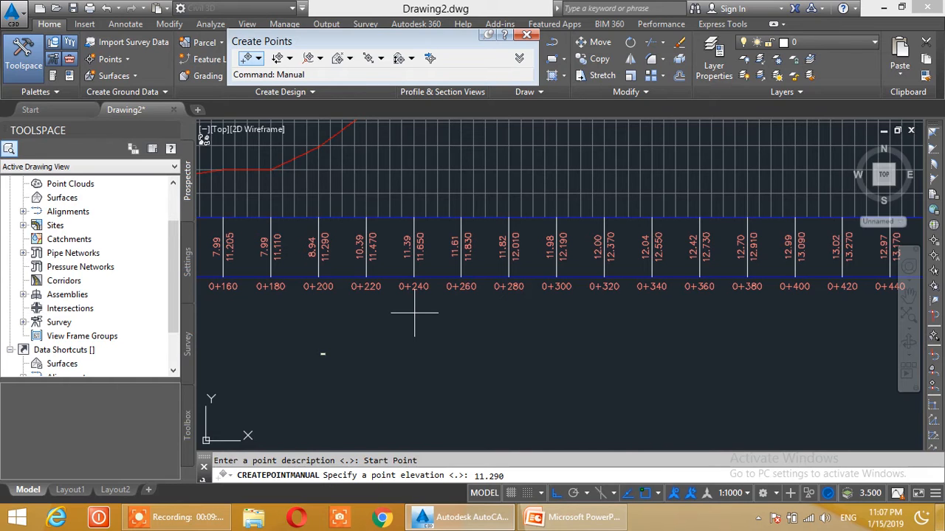
key("Return")
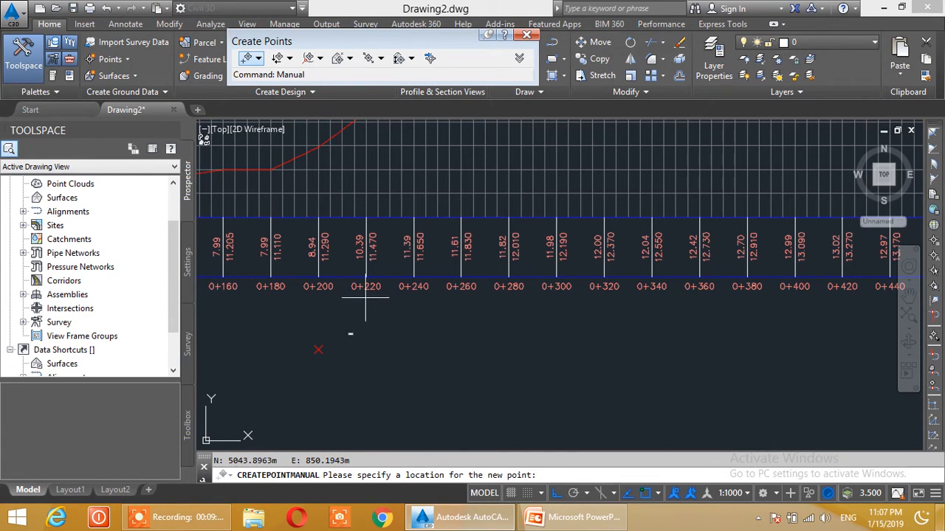
left_click(526, 34)
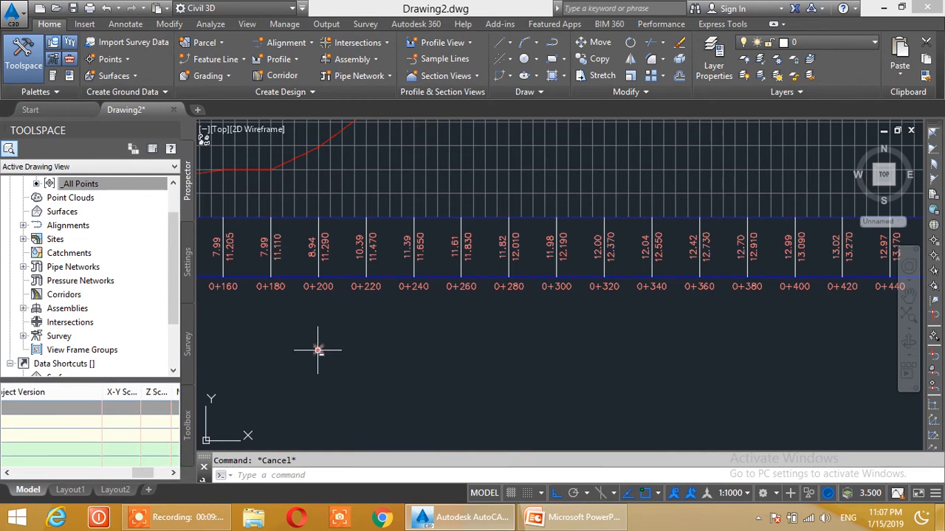
- Draw a horizontal line 190 units long from the start point, running in the direction of increasing stations
left_click(507, 44)
left_click(519, 67)
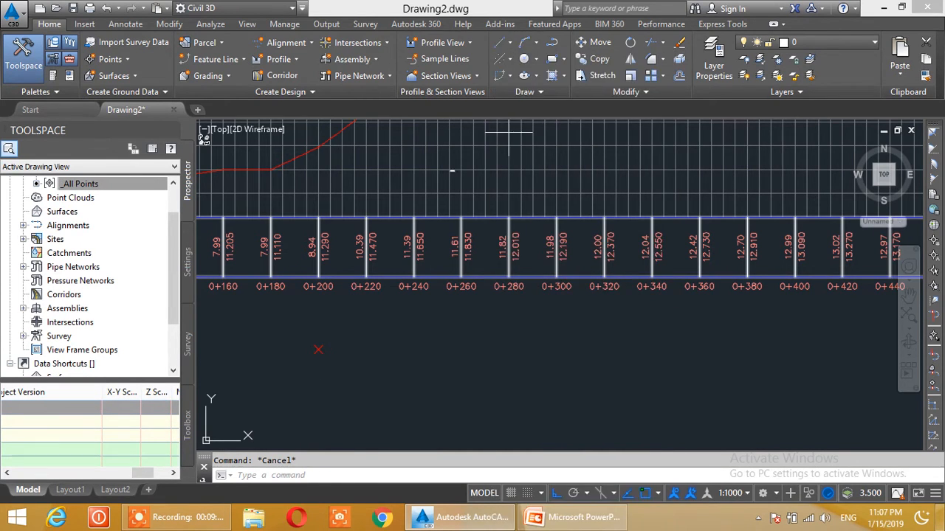
left_click(318, 349)
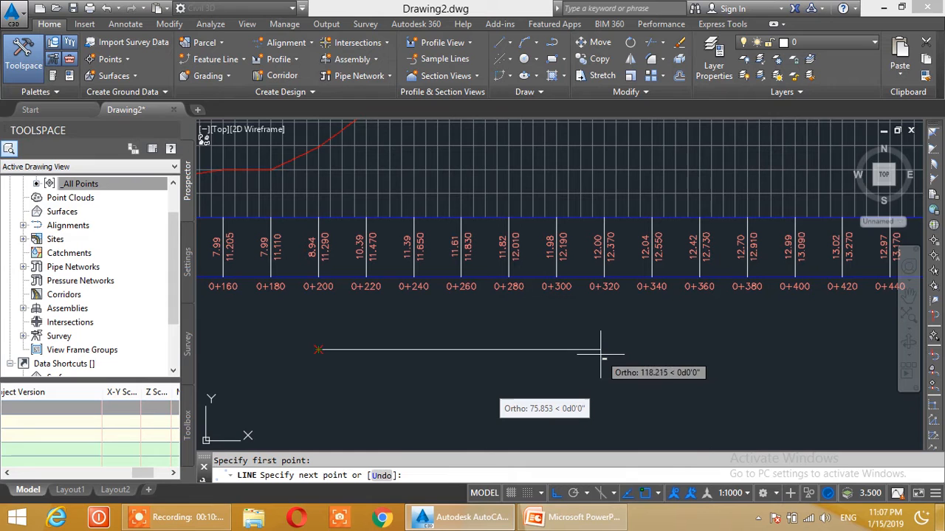
scroll(623, 342, "up", 1)
scroll(623, 341, "down", 3)
scroll(673, 264, "up", 2)
scroll(676, 251, "up", 3)
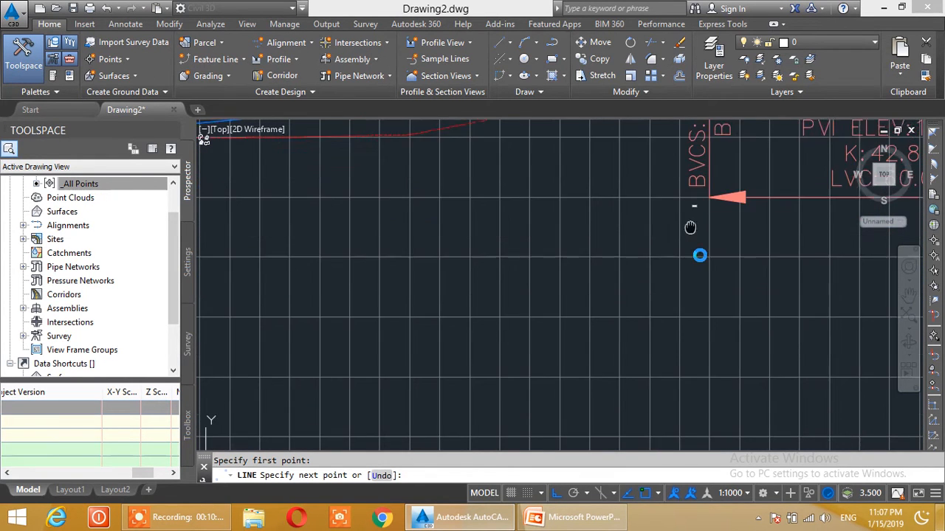
scroll(689, 226, "down", 2)
scroll(683, 234, "down", 1)
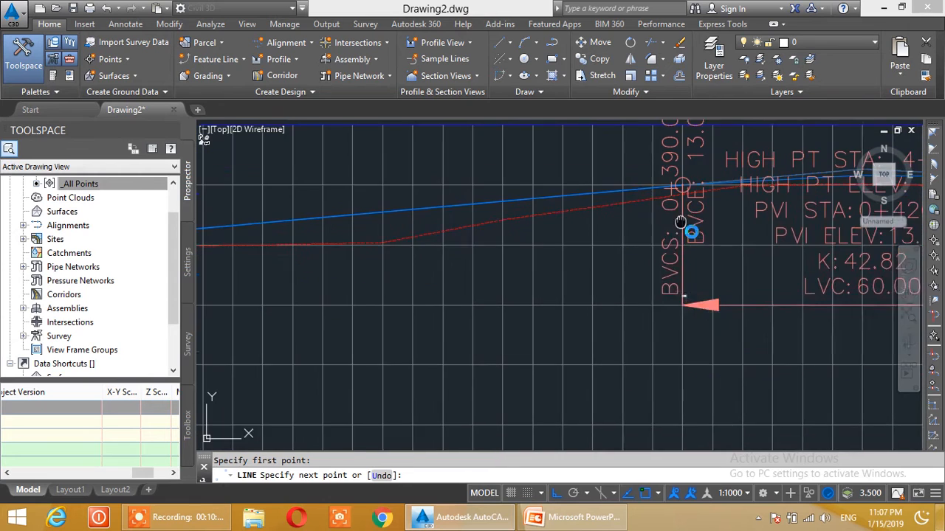
middle_click_drag(480, 278, 740, 274)
middle_click_drag(295, 278, 750, 279)
middle_click_drag(417, 278, 457, 242)
scroll(517, 306, "down", 2)
middle_click_drag(544, 359, 501, 247)
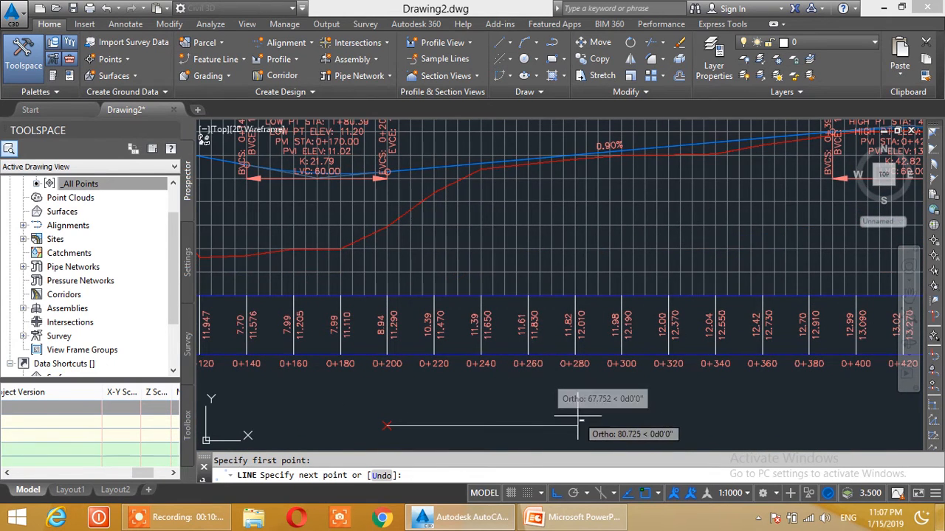
middle_click_drag(583, 426, 532, 352)
mouse_move(663, 370)
middle_mouse_down()
mouse_move(662, 413)
mouse_move(661, 373)
middle_mouse_up()
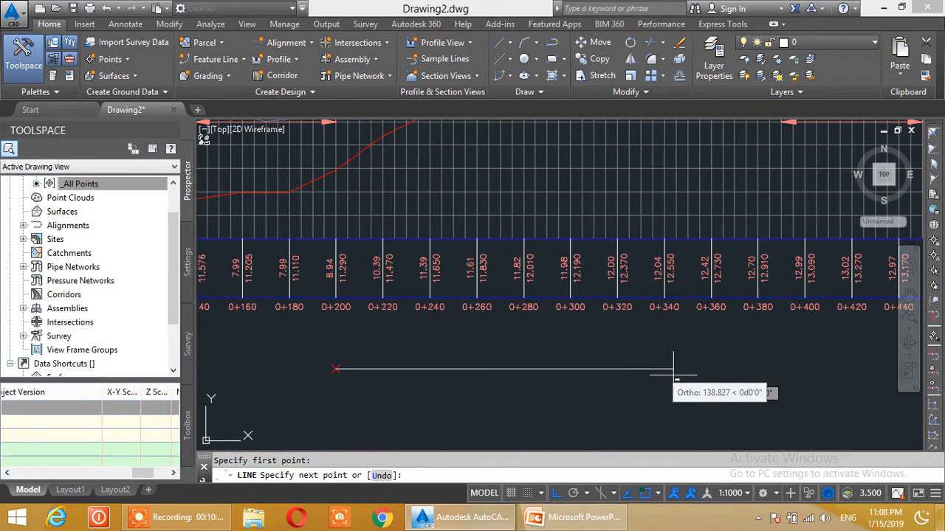
key("Return")
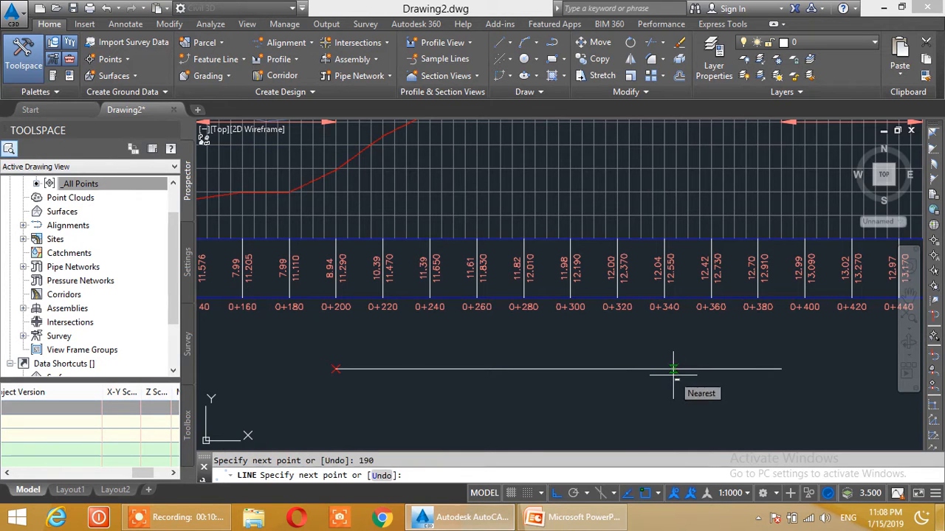
- Place a manual point at the line's end below station 0+390 with the description "End point"
scroll(720, 380, "down", 2)
middle_click_drag(722, 384, 660, 382)
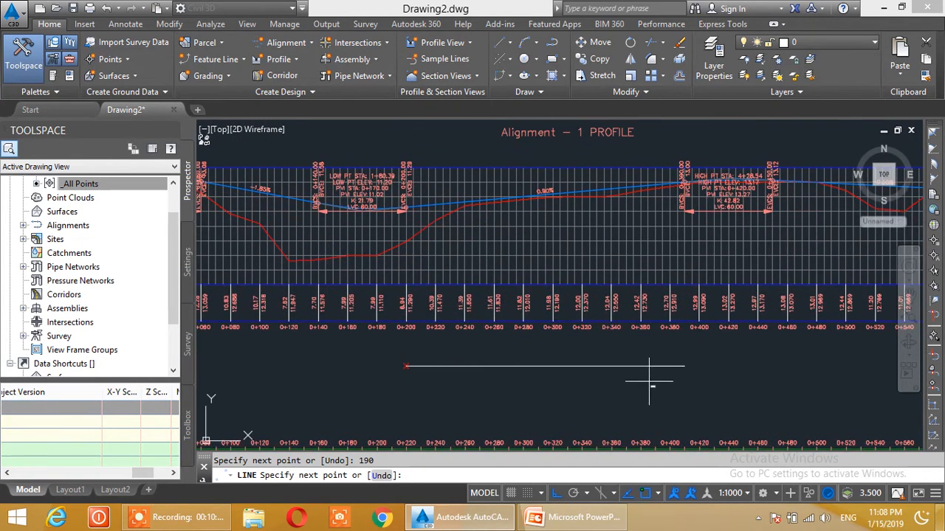
left_click(129, 61)
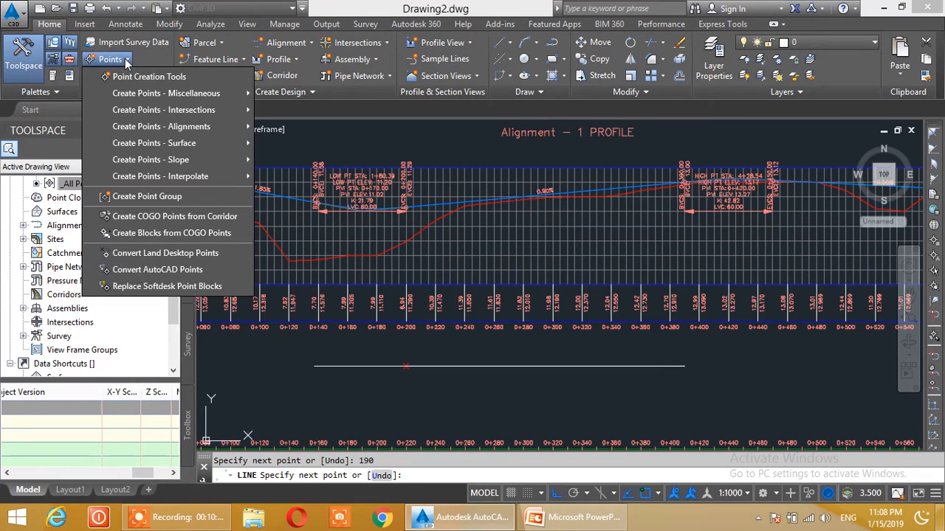
mouse_move(137, 95)
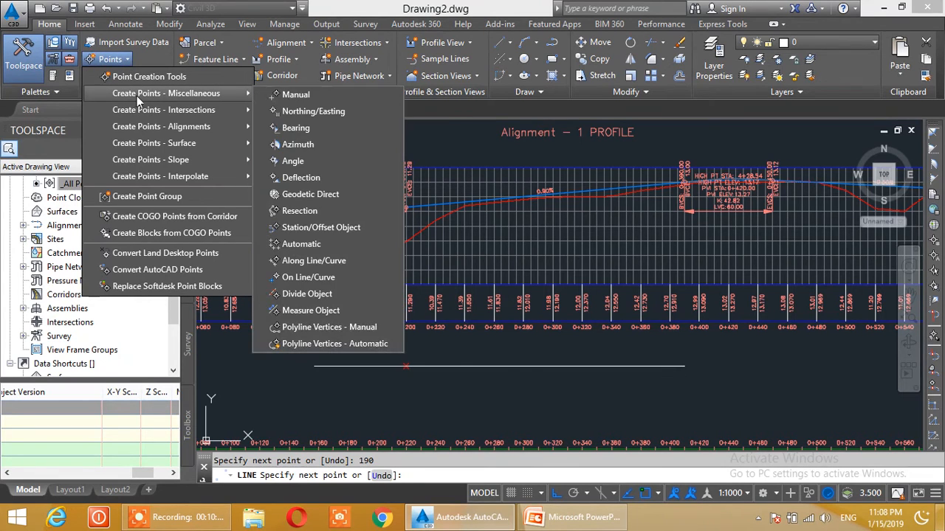
left_click(307, 95)
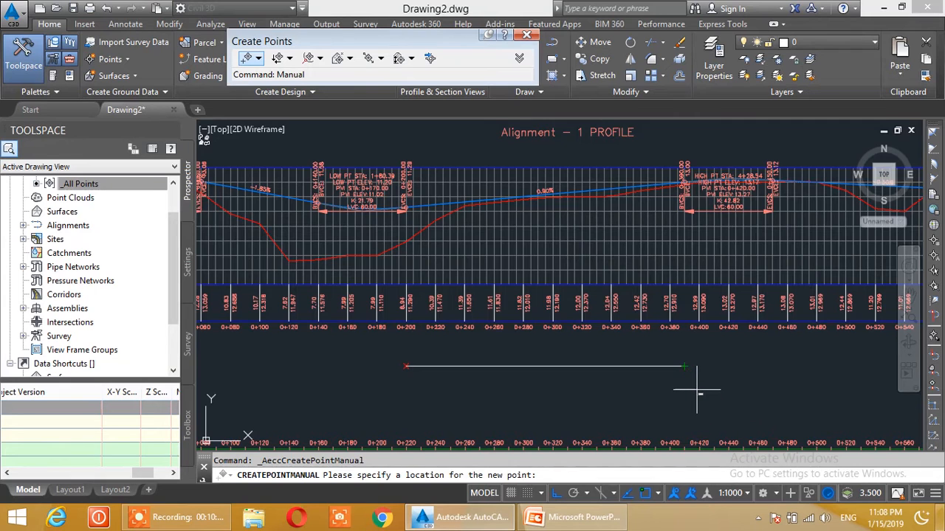
scroll(687, 387, "up", 3)
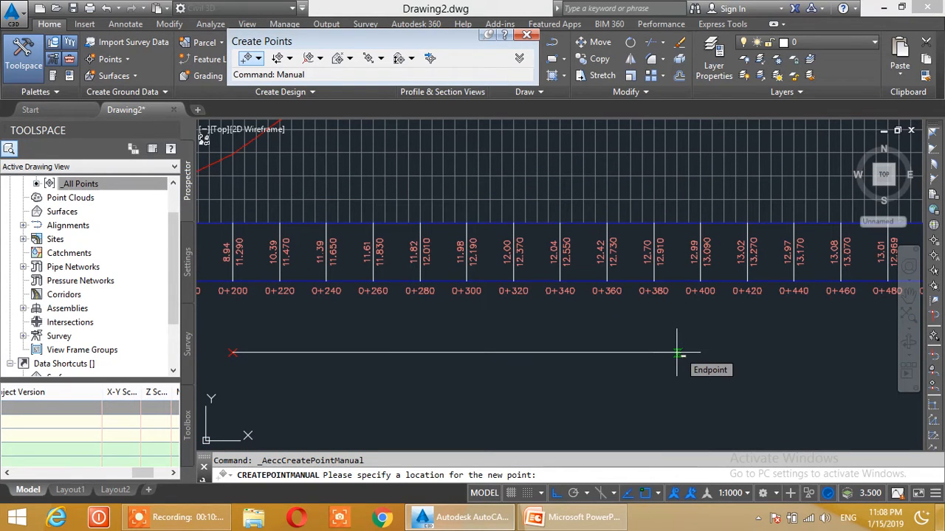
left_click(677, 353)
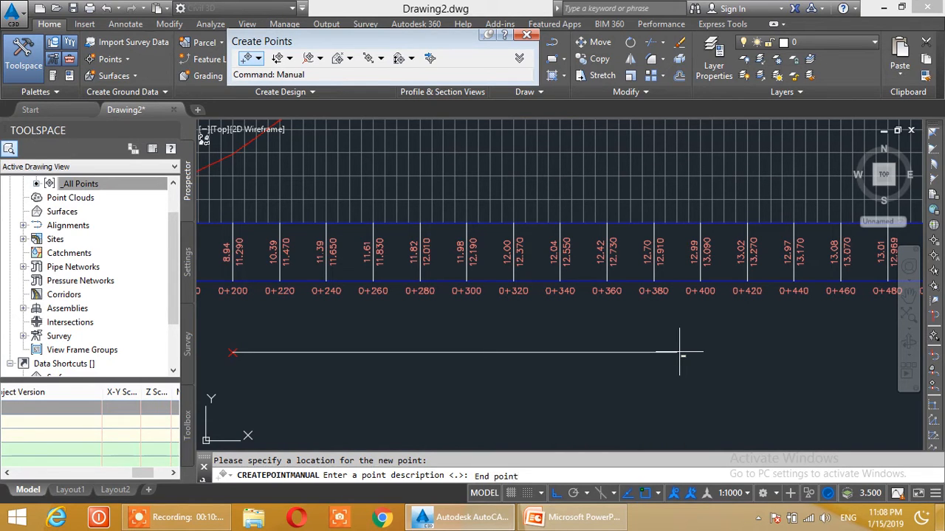
key("Return")
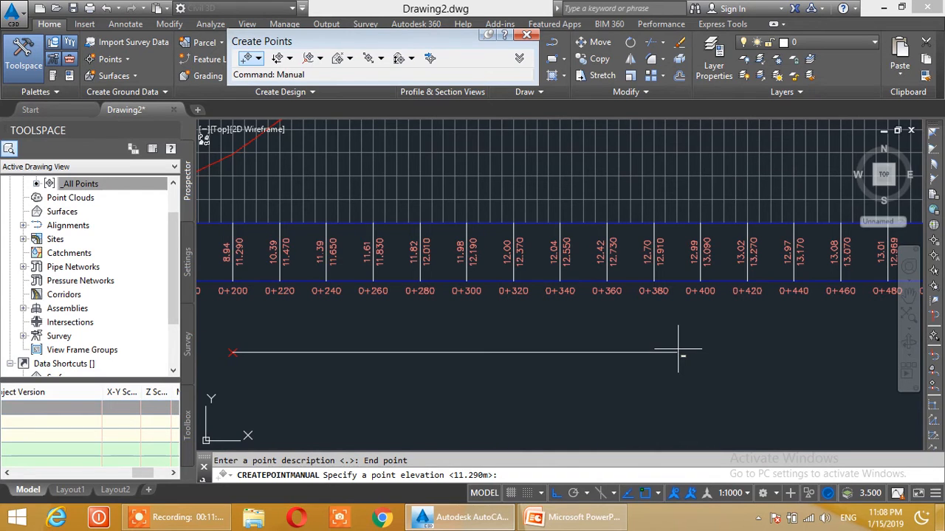
- Set the end point's elevation to 13.000, matching the design profile at station 0+390
scroll(678, 352, "down", 3)
scroll(681, 198, "up", 4)
middle_click_drag(681, 200, 683, 282)
scroll(672, 372, "down", 1)
middle_click_drag(672, 407, 668, 251)
middle_click_drag(668, 354, 667, 279)
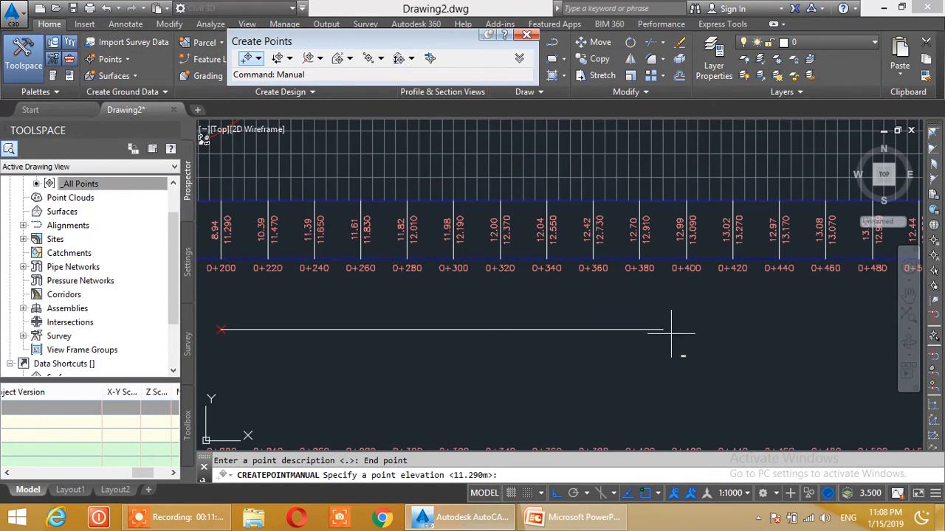
type("13.000")
key("Return")
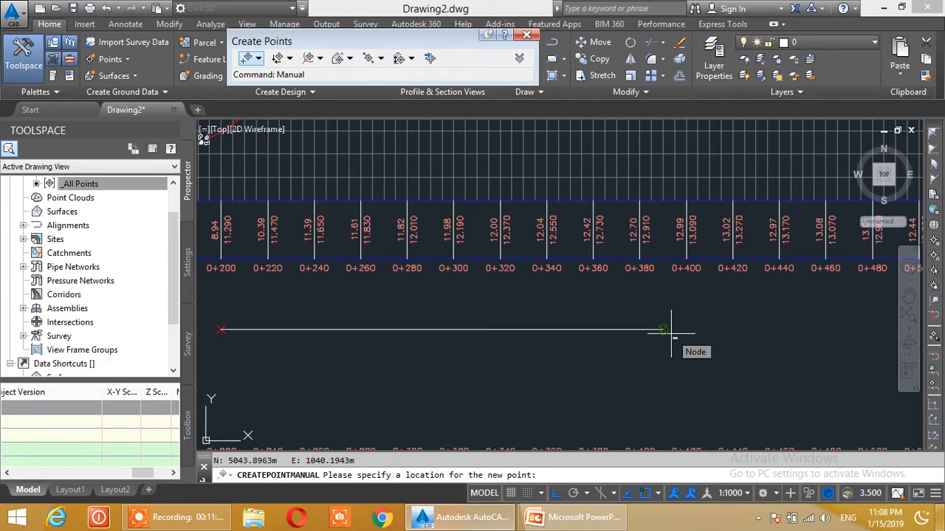
- End manual point creation and delete the construction line between the start and end points
scroll(662, 341, "up", 2)
scroll(661, 339, "down", 2)
middle_click_drag(603, 362, 674, 348)
middle_click_drag(542, 359, 535, 345)
mouse_move(681, 339)
middle_mouse_down()
mouse_move(627, 336)
mouse_move(622, 368)
middle_mouse_up()
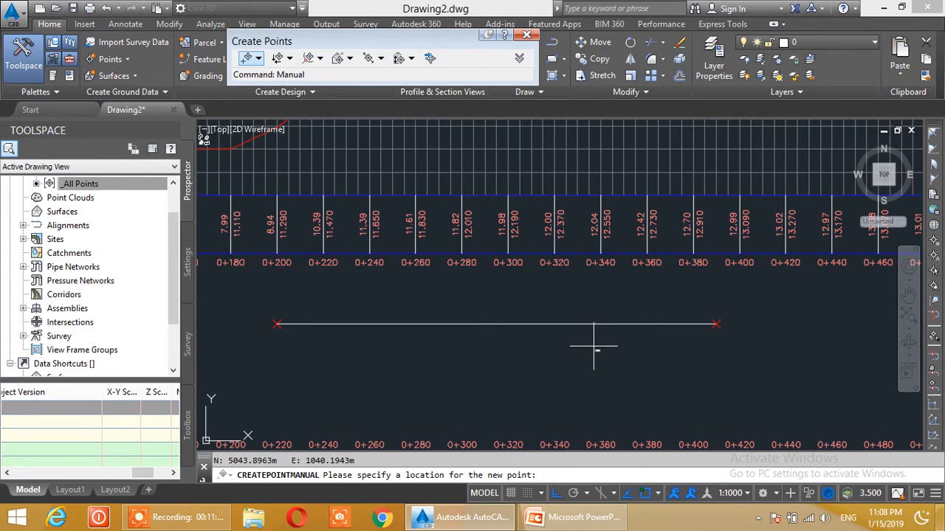
key("Escape")
left_click(588, 325)
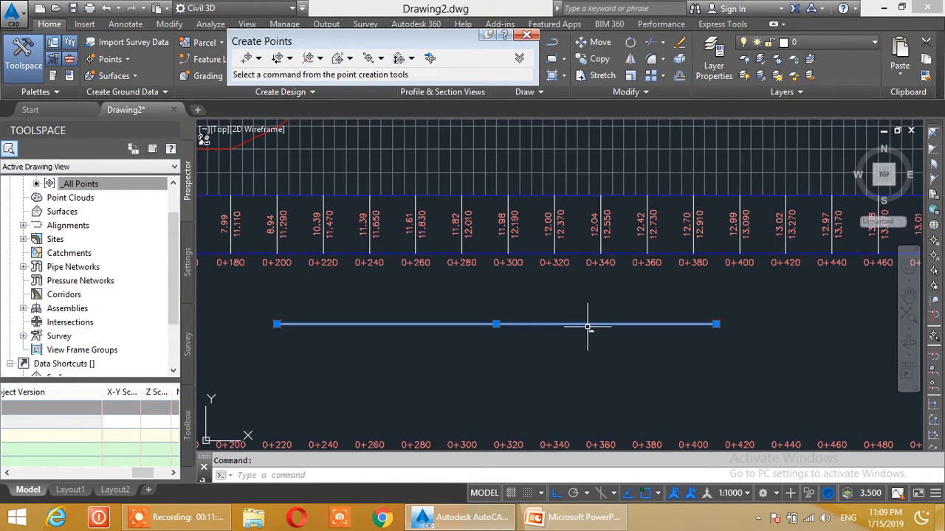
key("Delete")
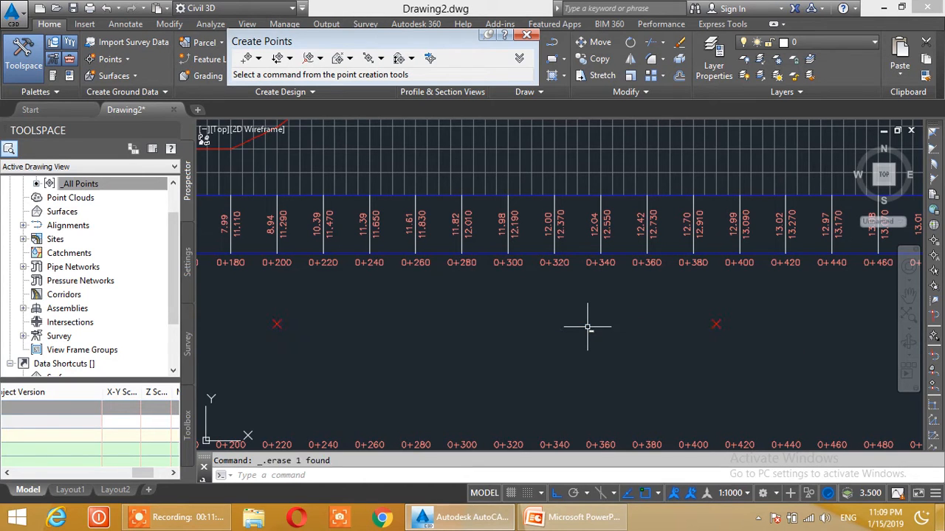
middle_click_drag(431, 381, 421, 372)
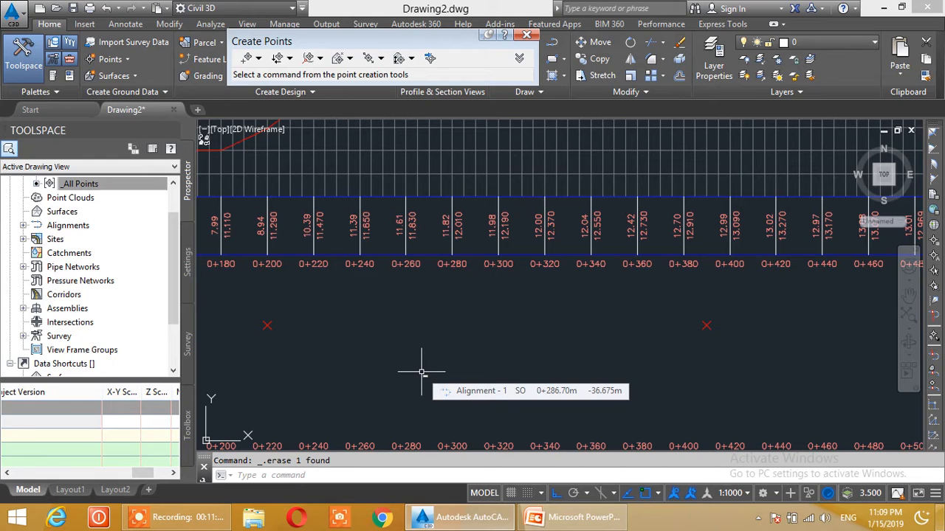
- Start a feature line in Site 1 with the Basic Feature Line style at the start point, accepting elevation 11.290
left_click_drag(442, 51, 583, 64)
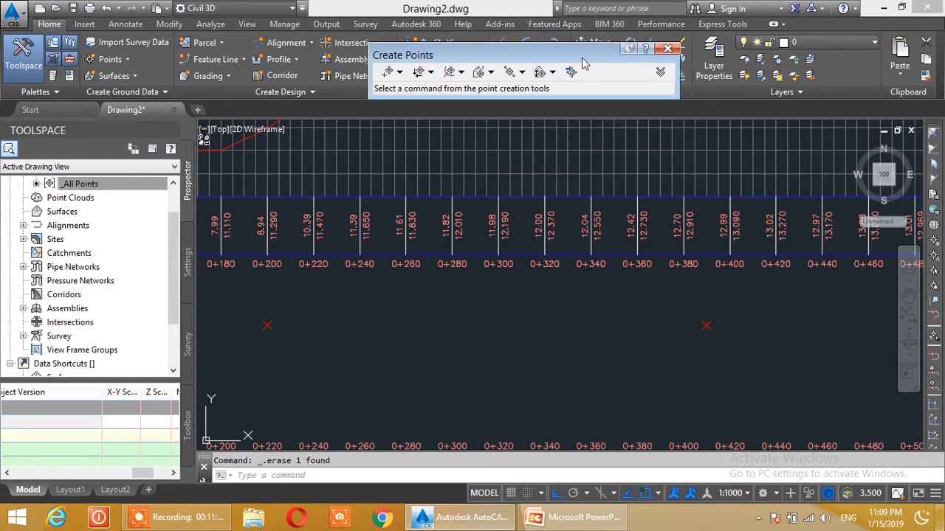
left_click(217, 60)
left_click(221, 82)
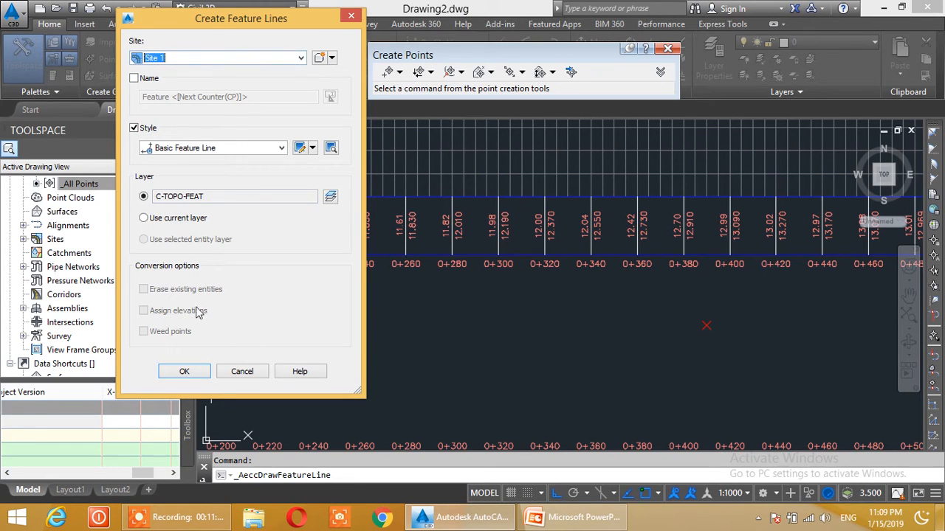
left_click(184, 371)
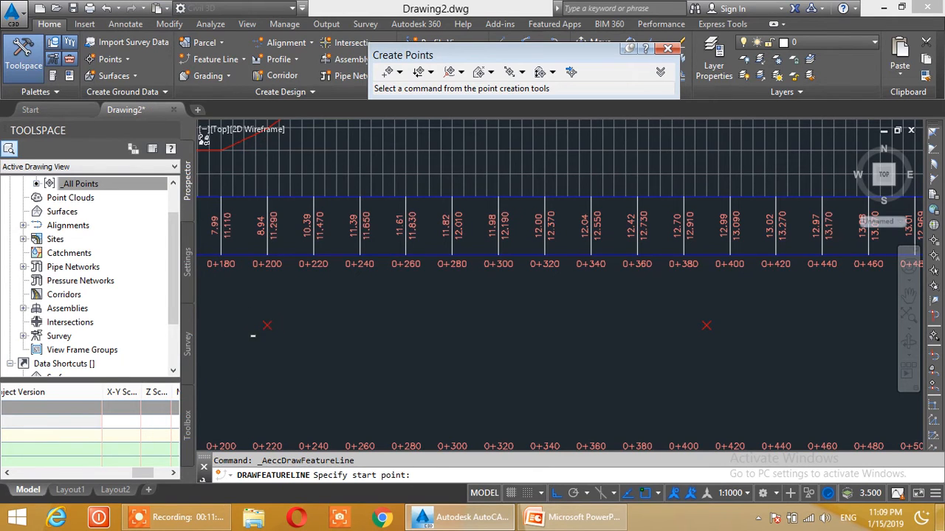
scroll(266, 325, "up", 4)
left_click(292, 317)
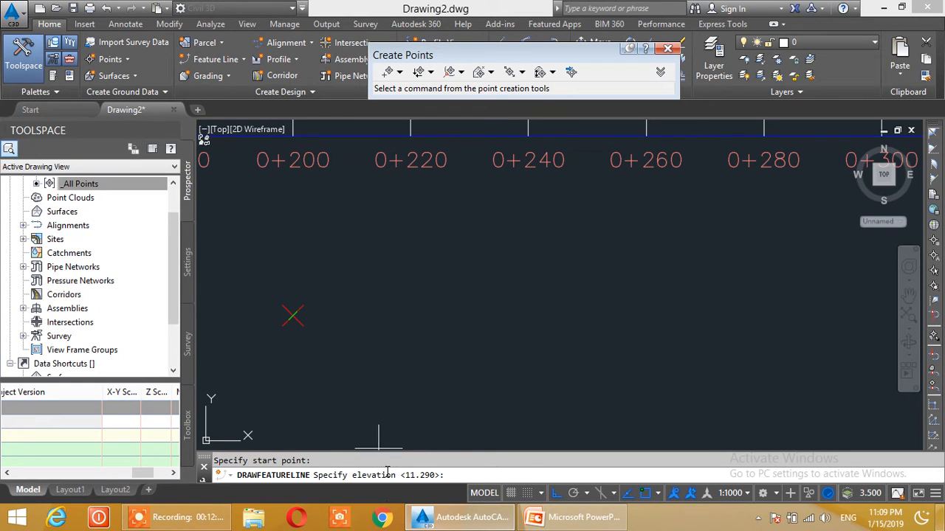
key("Return")
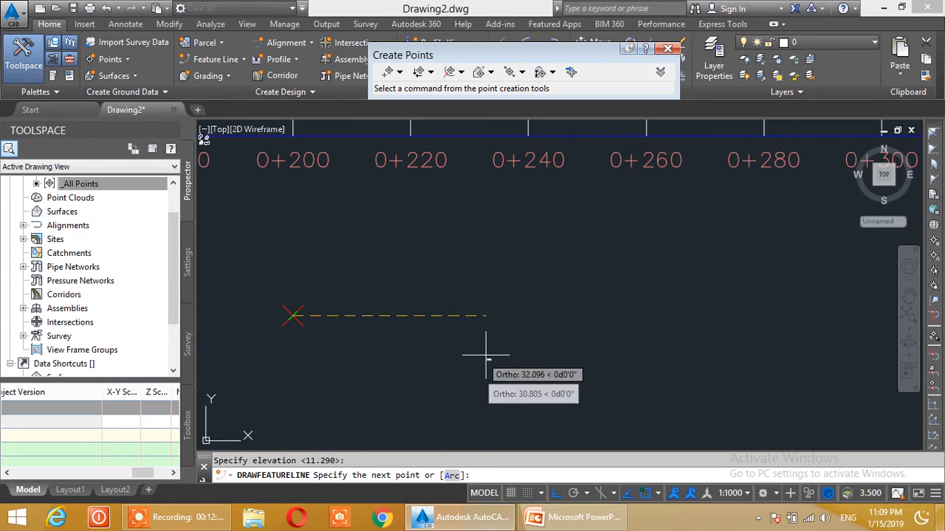
- Finish the feature line at the end point below station 0+390, accepting the 0.90 grade
middle_click_drag(654, 352, 508, 354)
scroll(667, 338, "down", 1)
scroll(701, 341, "down", 2)
middle_click_drag(748, 349, 633, 348)
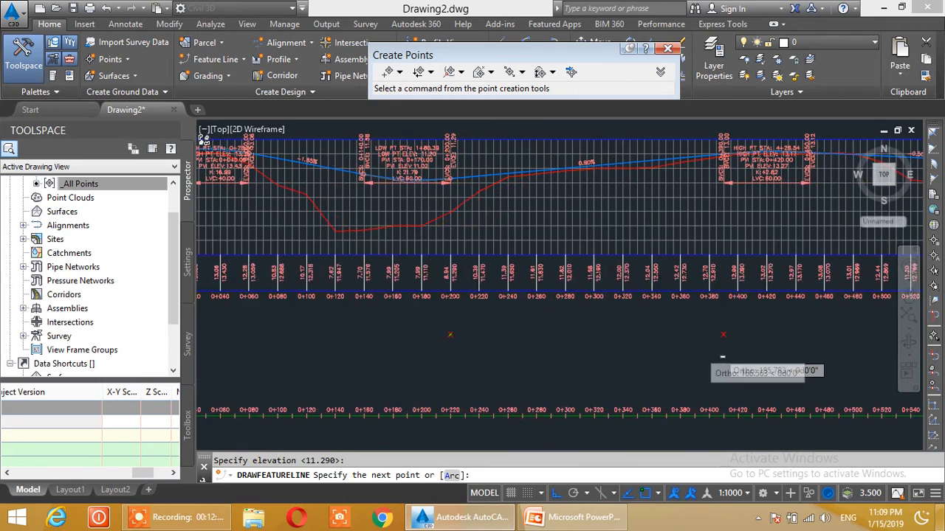
scroll(717, 350, "up", 2)
left_click(730, 309)
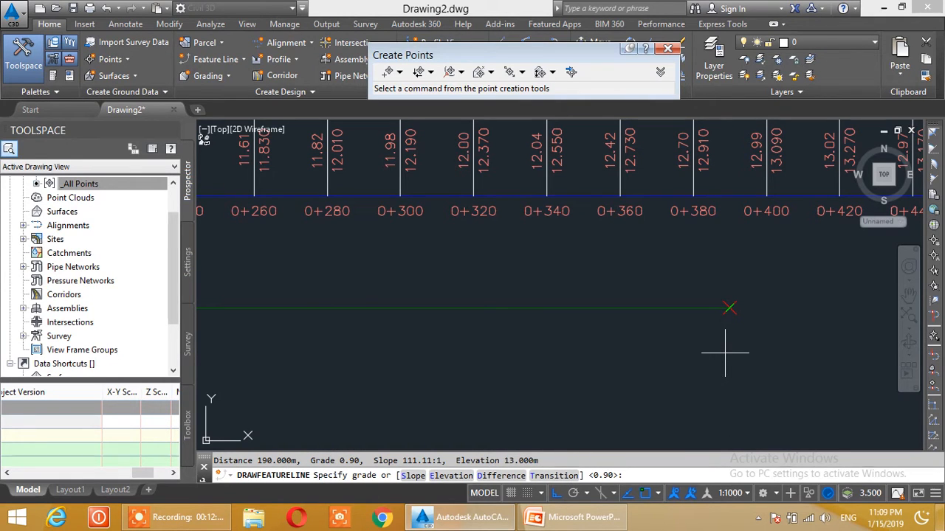
key("Return")
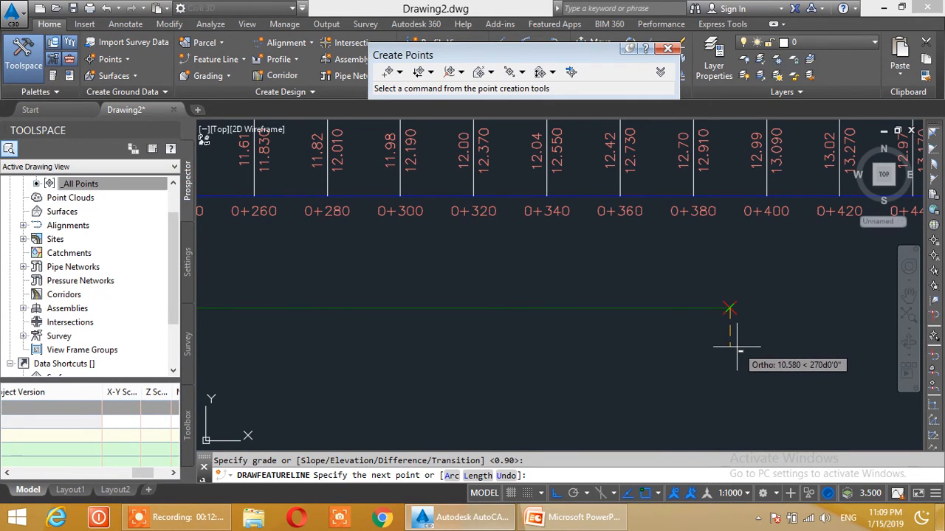
key("Escape")
- Examine the grade label on the profile's tangent before station 0+390 and compare it with the feature line
scroll(634, 338, "down", 4)
scroll(518, 297, "up", 5)
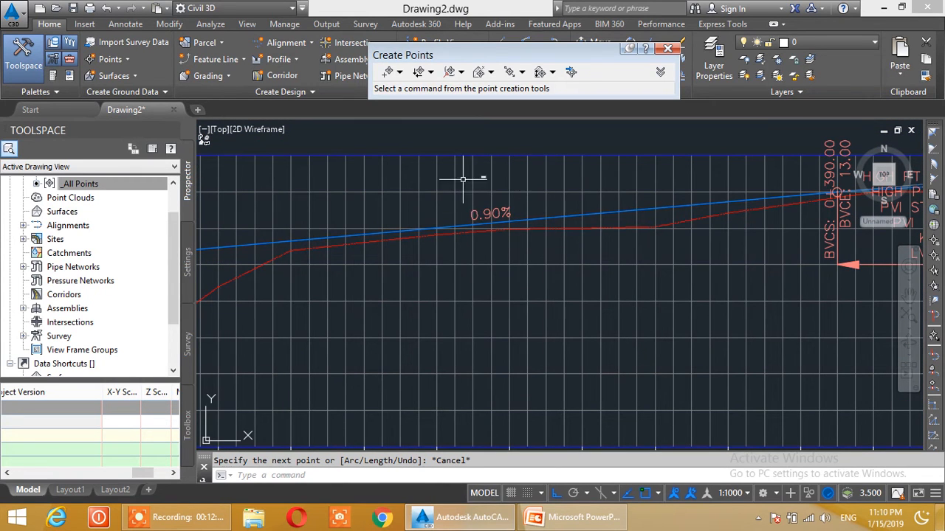
scroll(527, 331, "down", 5)
scroll(526, 333, "up", 5)
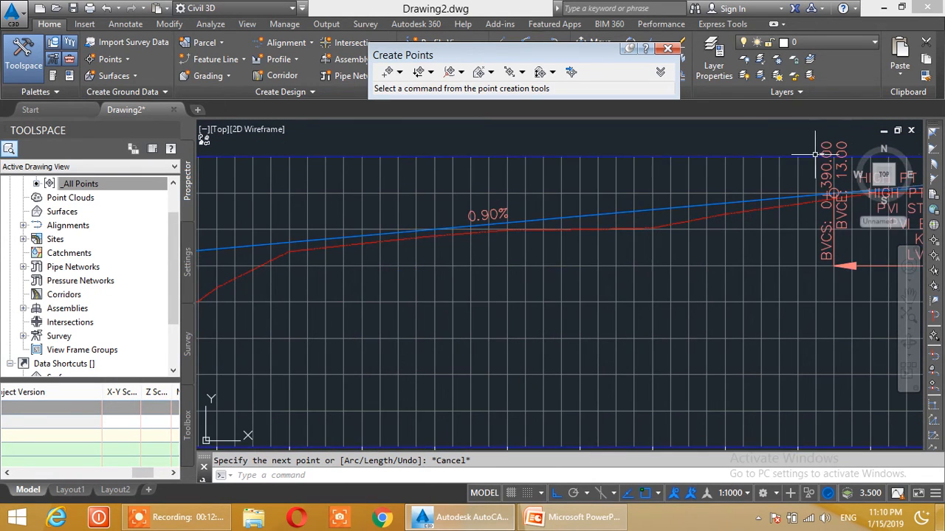
scroll(450, 316, "down", 5)
middle_click_drag(450, 317, 461, 264)
scroll(431, 323, "up", 3)
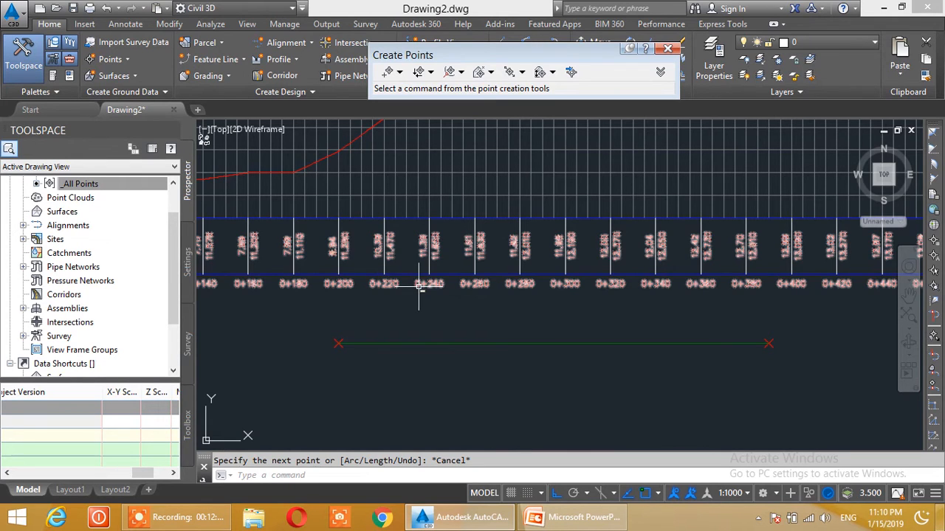
- Start interpolating points by incremental distance, using the start point as first control point with elevation 11.290
left_click(125, 59)
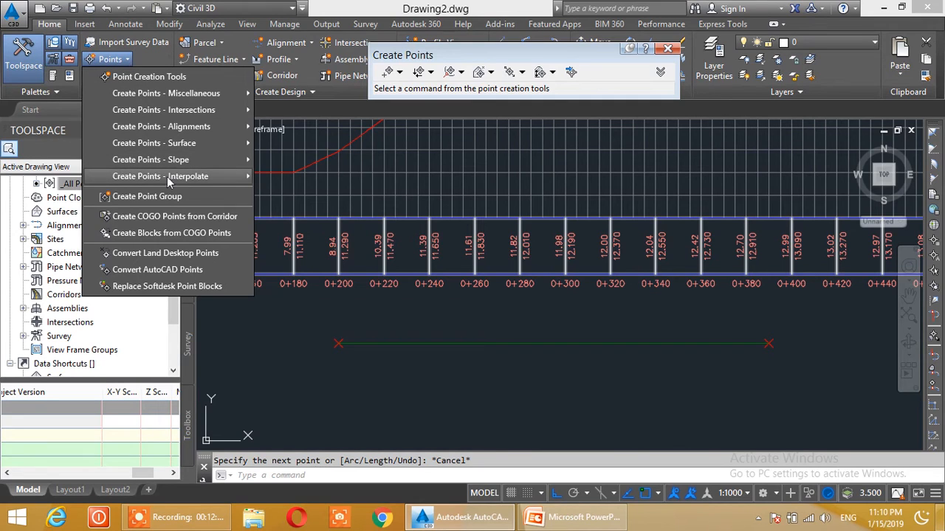
mouse_move(168, 180)
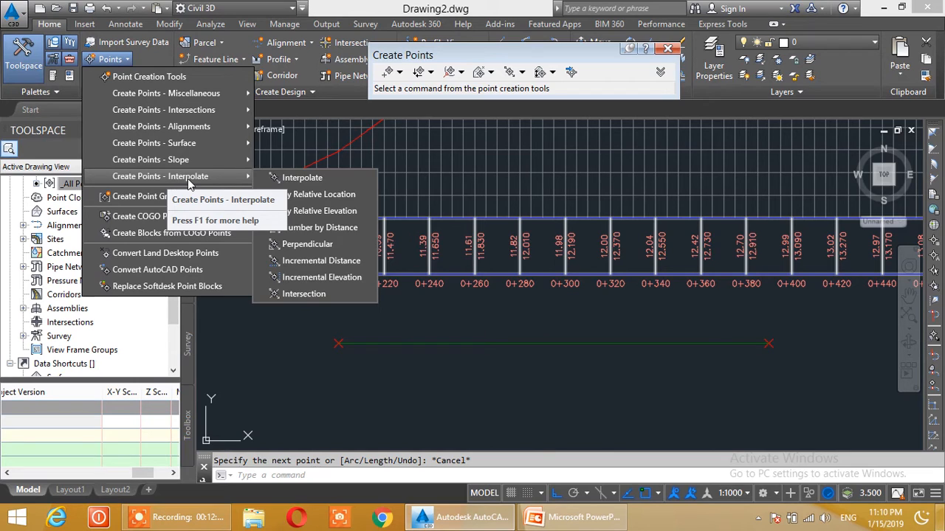
left_click(338, 262)
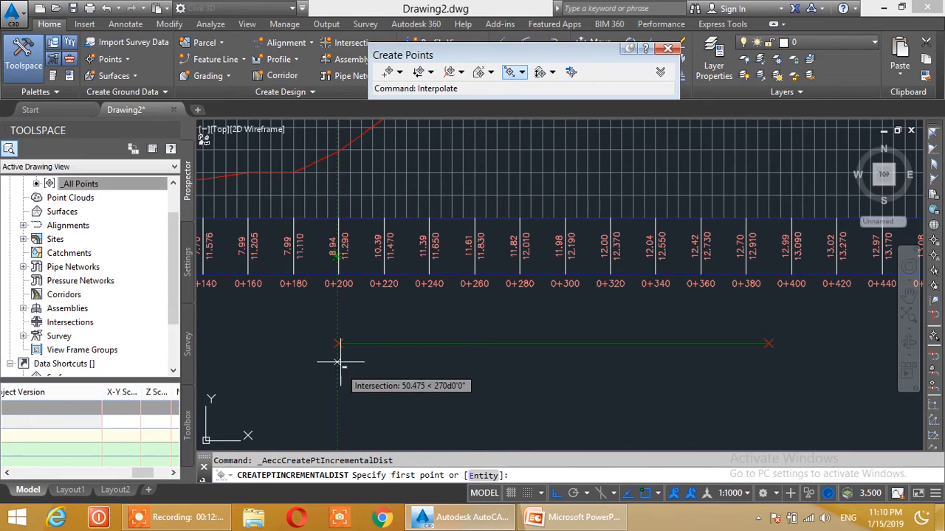
scroll(338, 354, "up", 2)
scroll(338, 355, "up", 2)
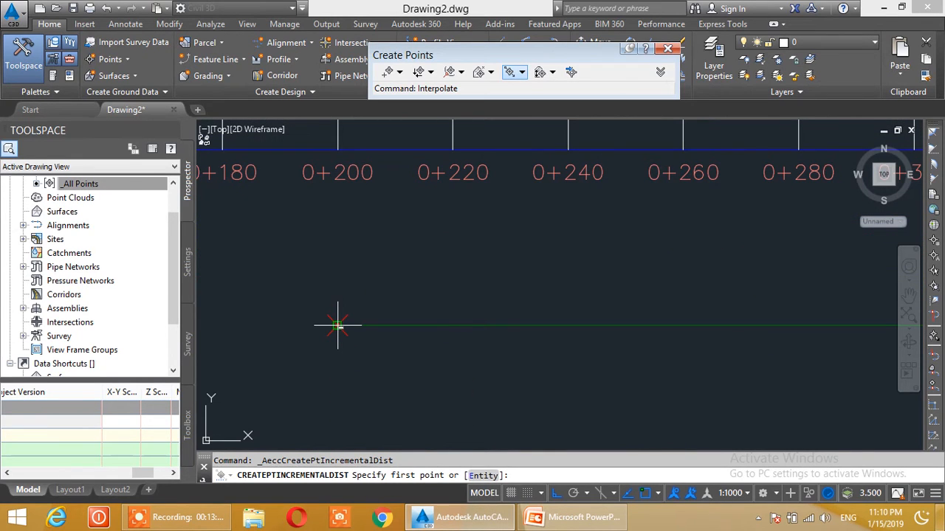
left_click(338, 325)
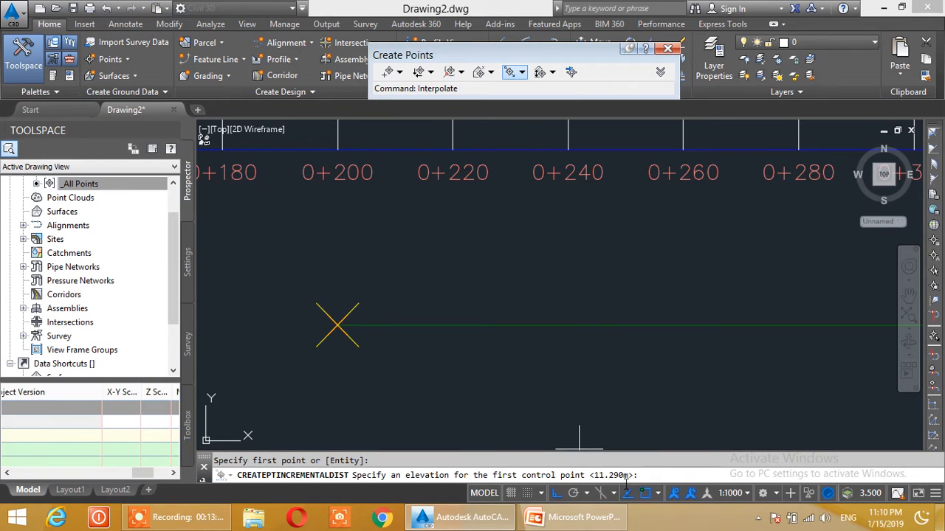
key("Return")
- Pick the end point below station 0+390 as second control point and accept elevation 13.000
scroll(673, 367, "down", 2)
middle_click_drag(729, 369, 557, 368)
middle_click_drag(750, 367, 472, 367)
scroll(688, 358, "up", 2)
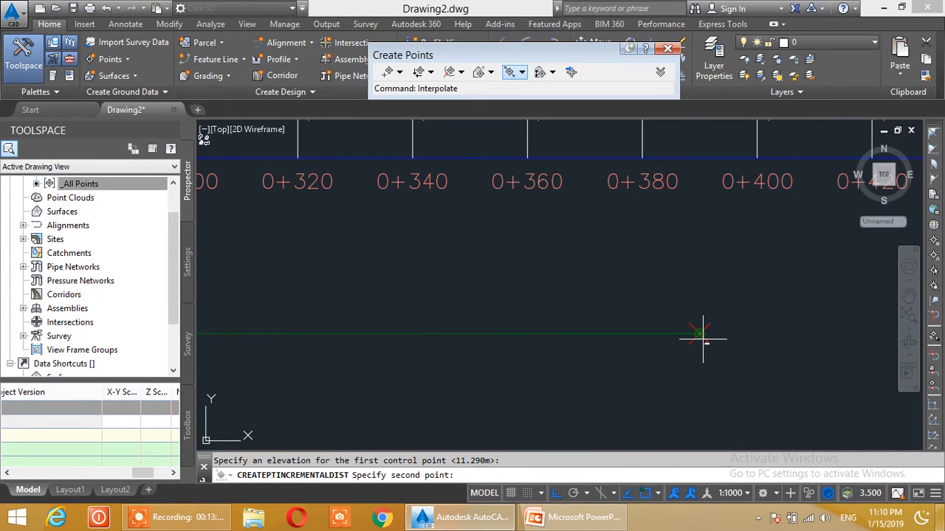
left_click(699, 335)
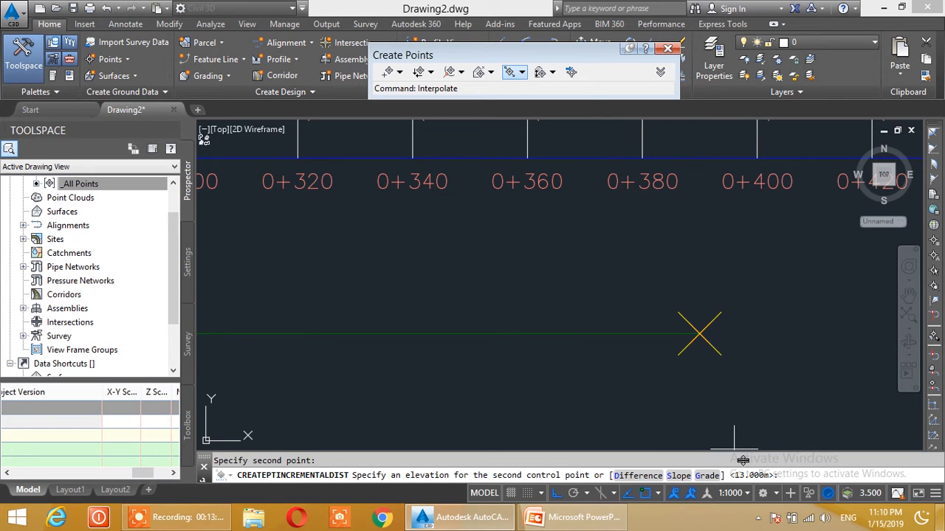
key("Return")
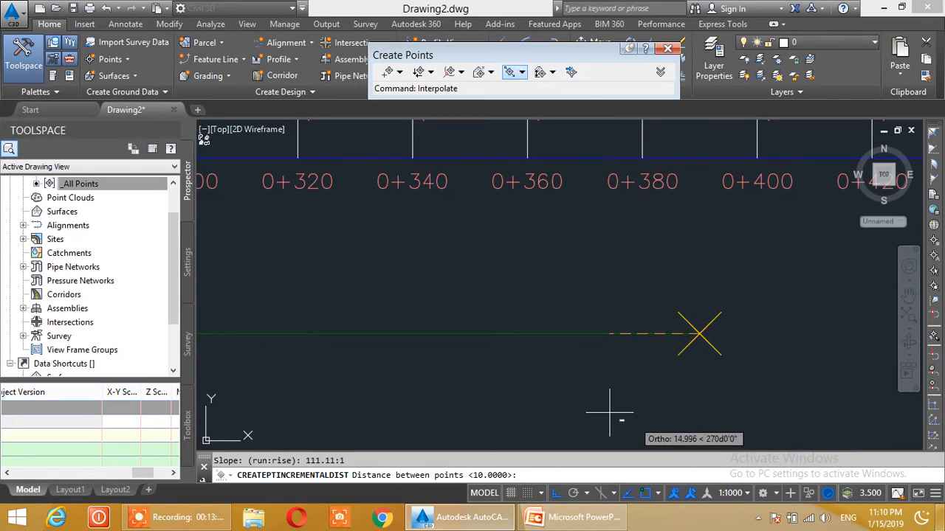
- Set the distance between the interpolated points to 20
middle_click_drag(444, 360, 580, 323)
scroll(576, 325, "down", 2)
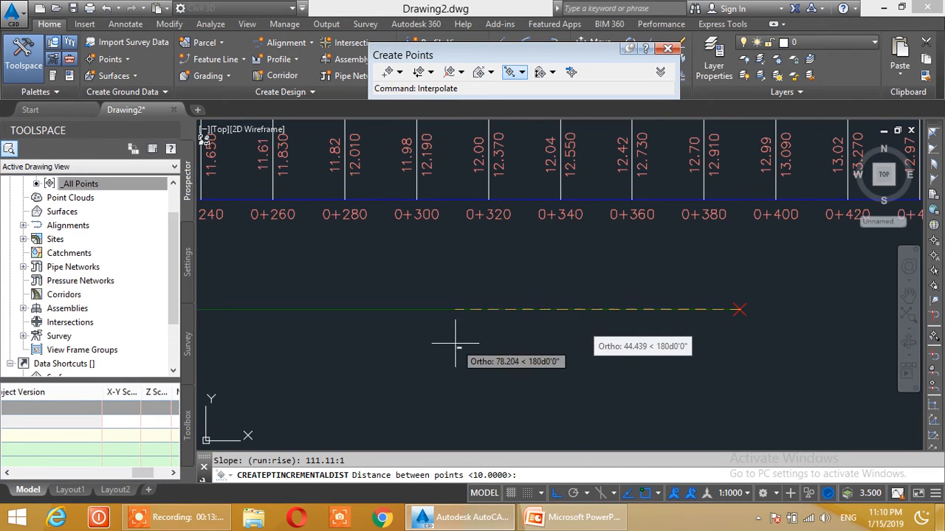
middle_click_drag(455, 343, 614, 337)
scroll(611, 337, "down", 2)
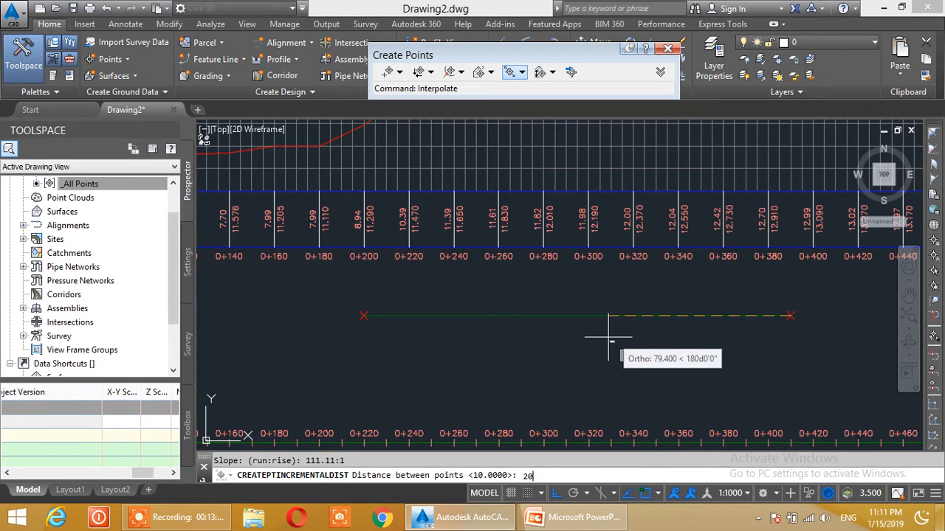
key("Return")
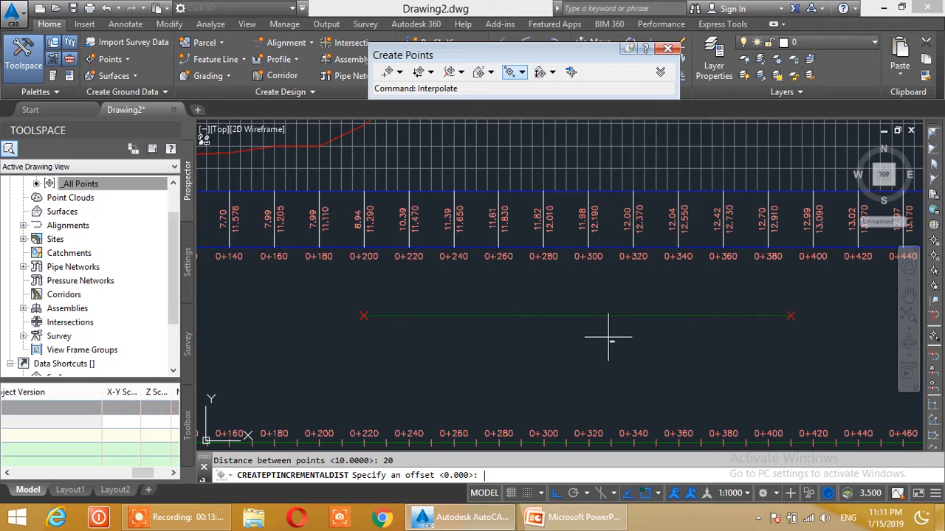
- Accept the 0.000 offset and give the nine interpolated points the descriptions a to i, then end the interpolation
key("Return")
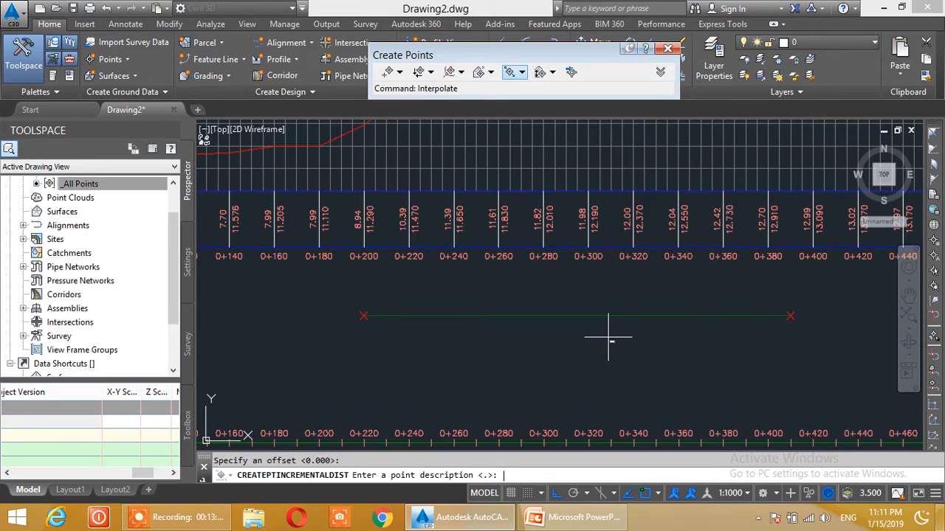
key("Return")
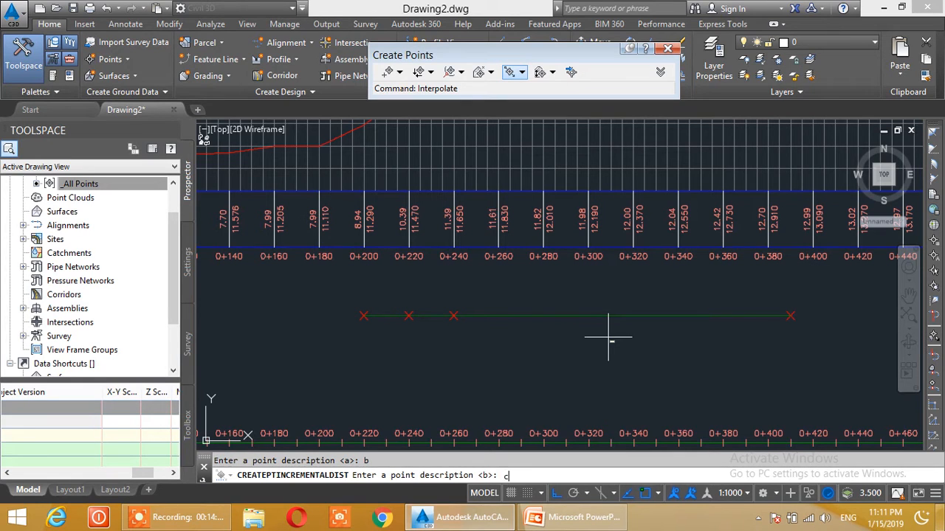
type("e")
key("Return")
type("g")
key("Return")
type("h")
key("Return")
type("i")
key("Return")
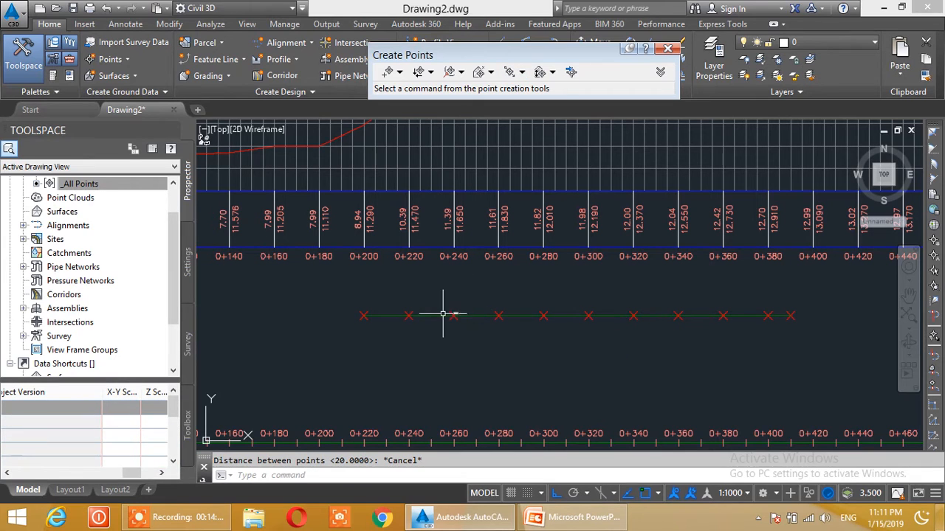
- Set the point label style of all COGO points below the profile band to Elevation and Description
left_click(351, 292)
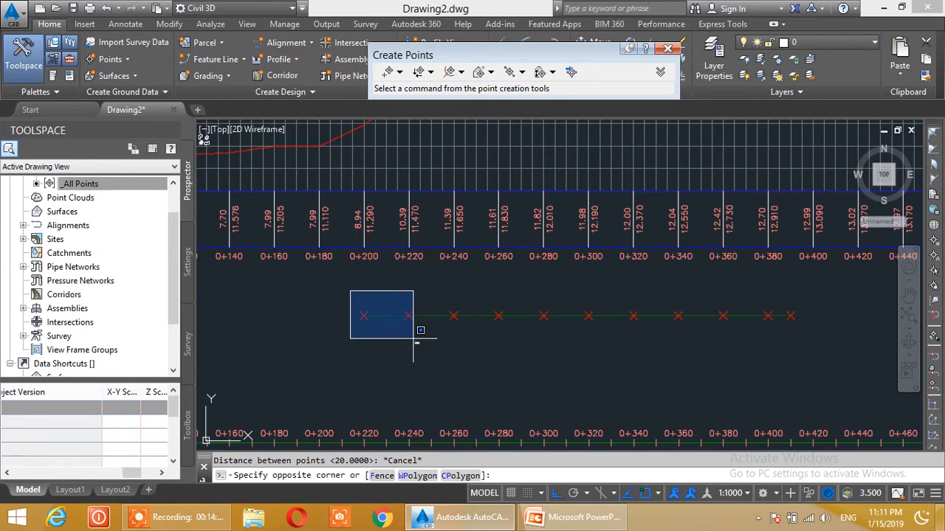
left_click(847, 381)
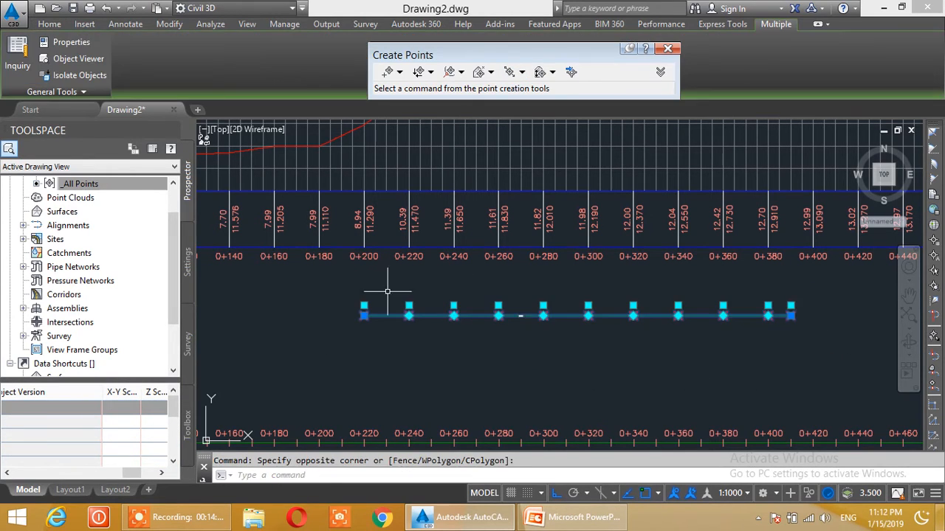
left_click(65, 41)
left_click(249, 142)
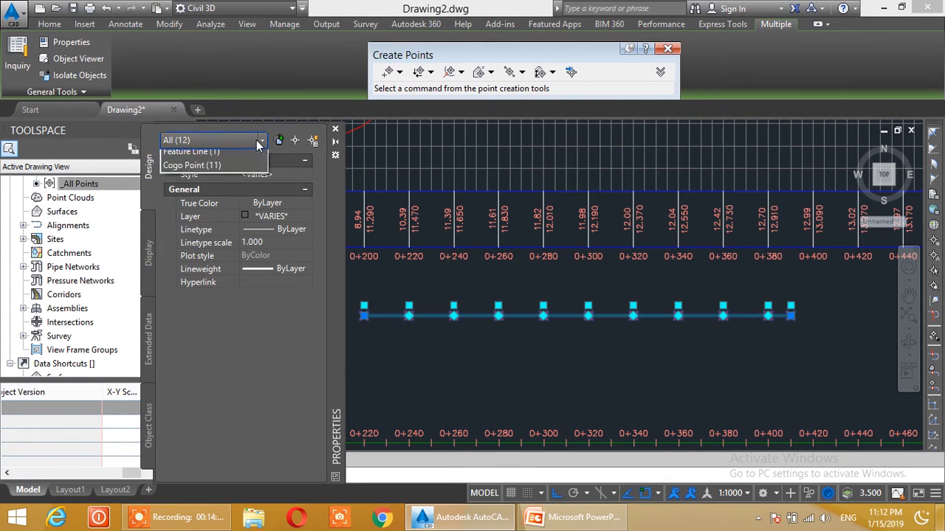
left_click(192, 186)
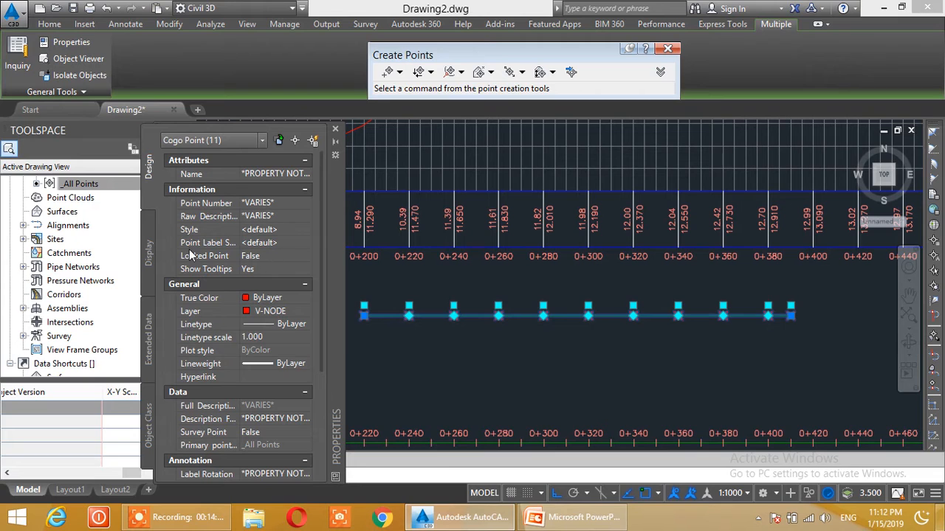
left_click(278, 243)
left_click(295, 245)
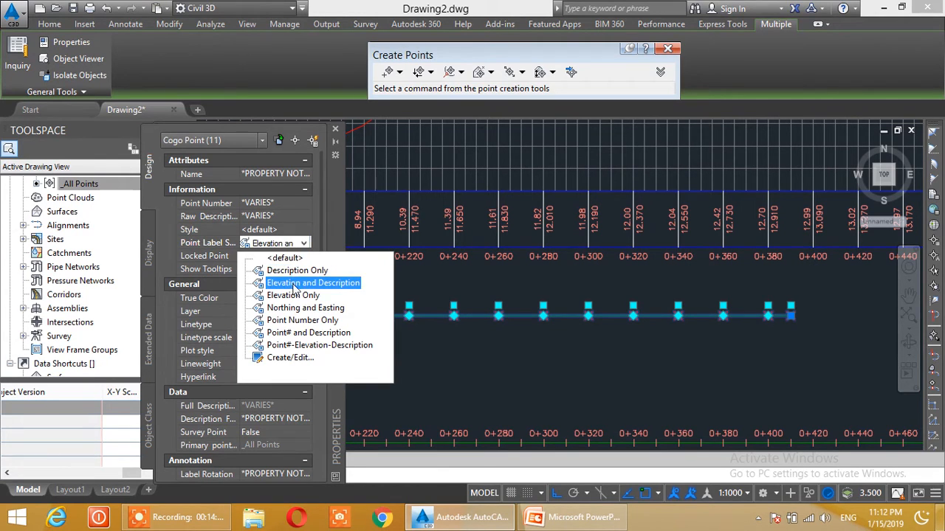
left_click(303, 284)
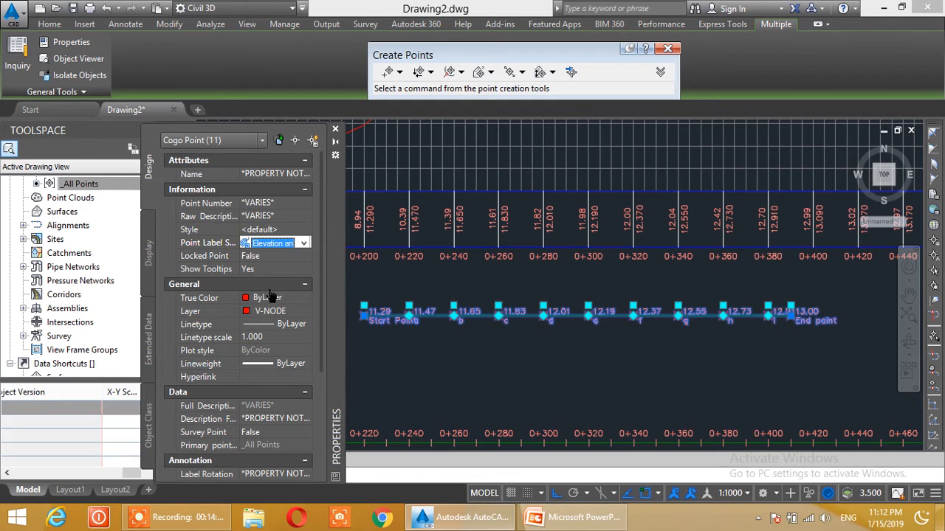
left_click(335, 130)
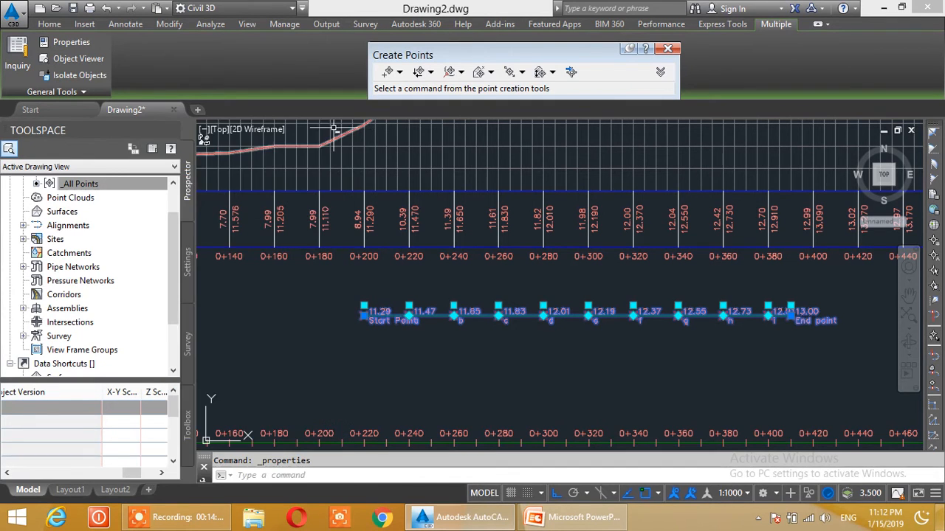
key("Escape")
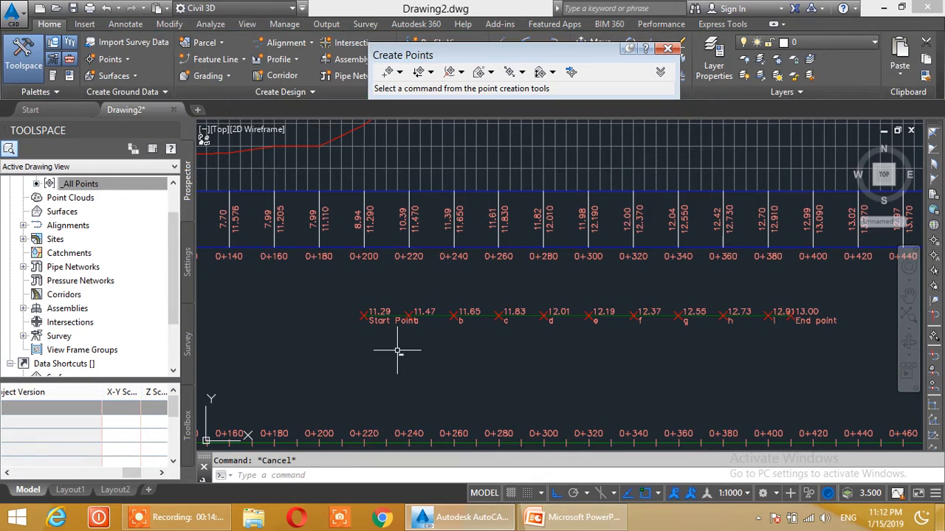
- Compare the labelled point elevations from start to end point with the profile band elevations at stations 0+200 to 0+400
scroll(397, 352, "up", 2)
scroll(397, 351, "down", 2)
middle_click_drag(399, 351, 368, 344)
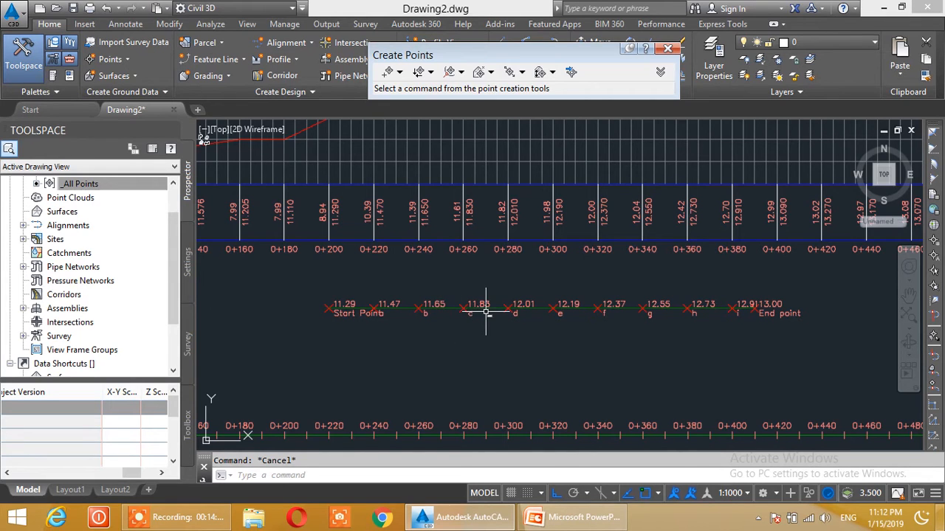
scroll(487, 310, "up", 2)
scroll(465, 291, "up", 1)
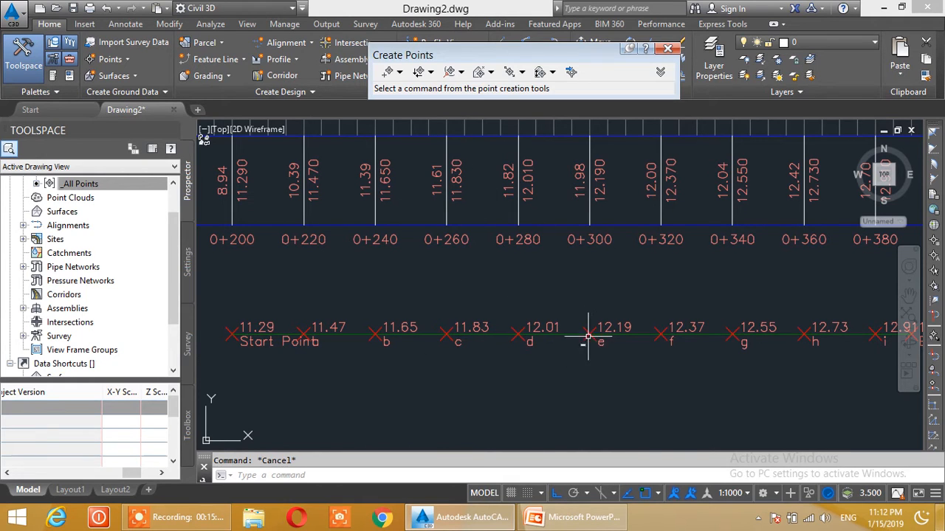
middle_click_drag(765, 334, 575, 340)
middle_click_drag(738, 379, 698, 368)
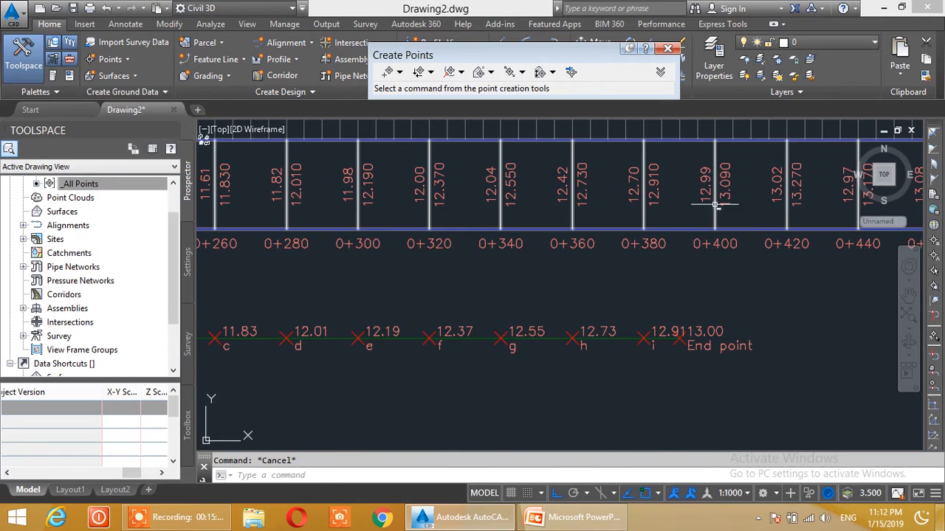
middle_click_drag(684, 243, 628, 270)
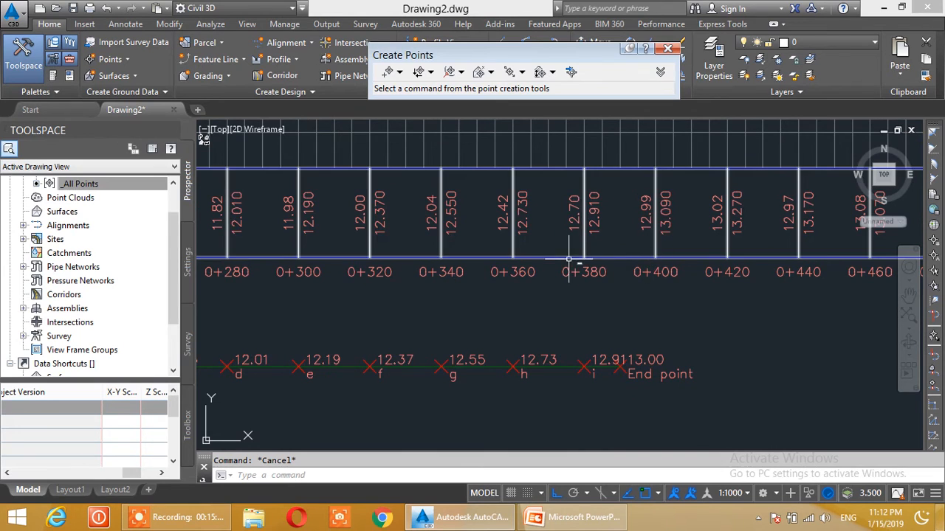
middle_click_drag(544, 265, 598, 265)
scroll(697, 256, "down", 2)
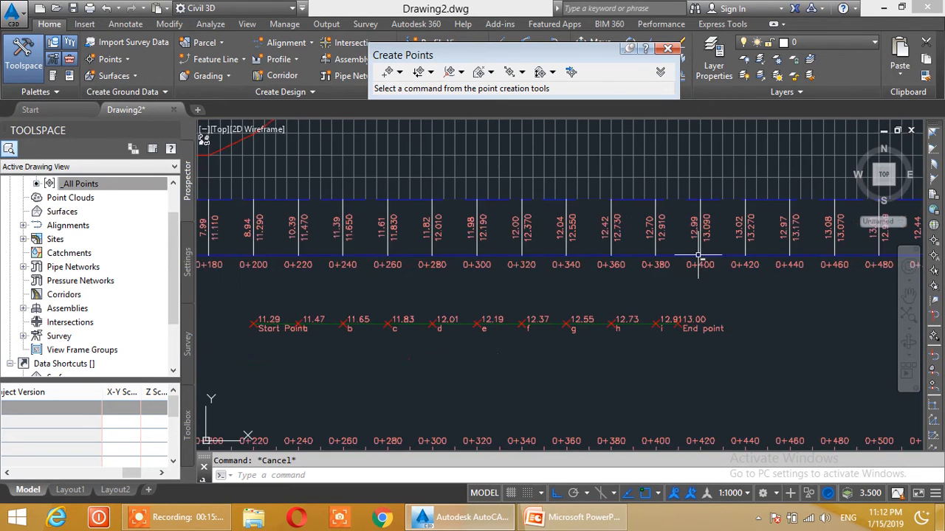
scroll(697, 257, "down", 1)
middle_click_drag(626, 205, 627, 274)
middle_click_drag(585, 236, 586, 289)
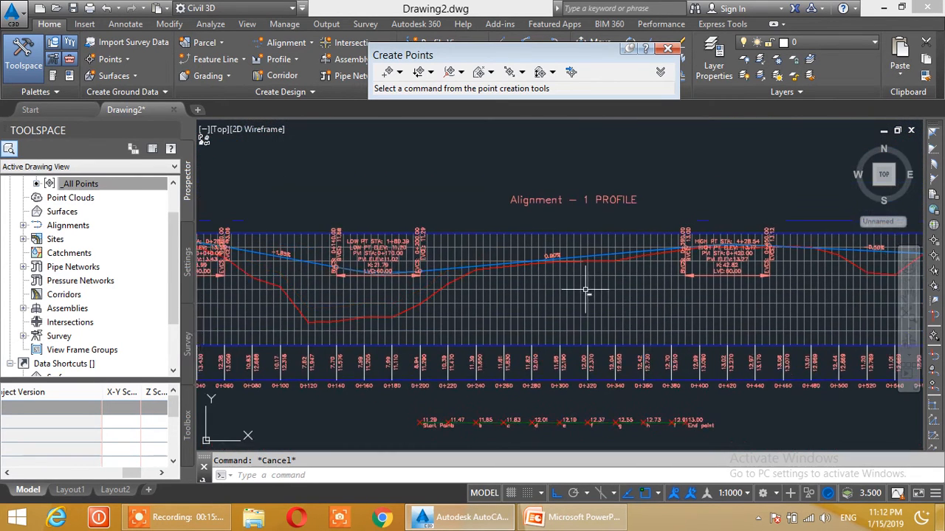
- Examine the vertical curve start at station 0+390 and compare the profile band elevations around 0+400 with the end point
scroll(585, 289, "up", 4)
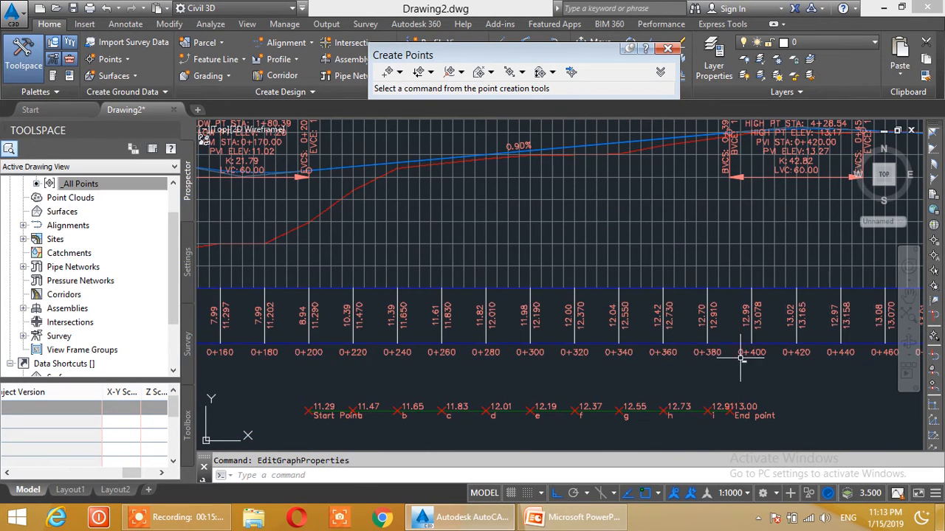
scroll(716, 408, "up", 2)
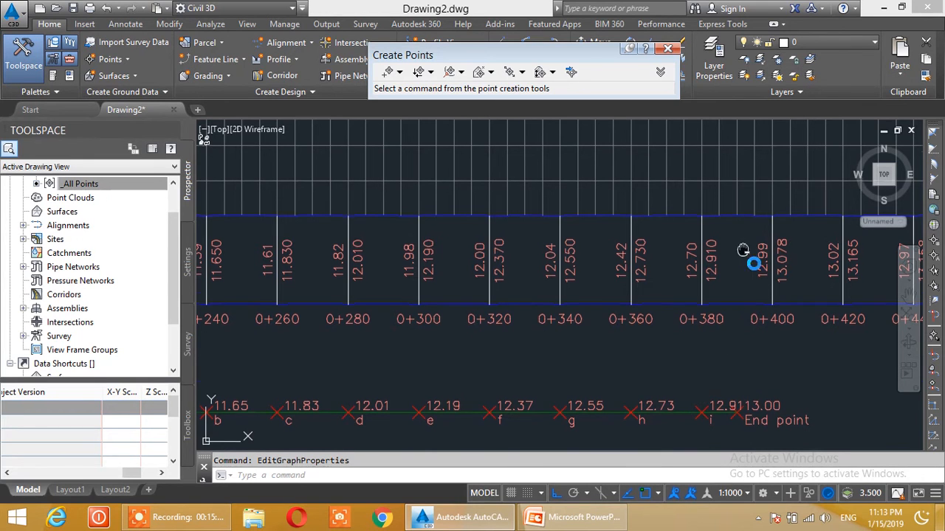
middle_click_drag(742, 252, 742, 369)
middle_click_drag(741, 176, 749, 304)
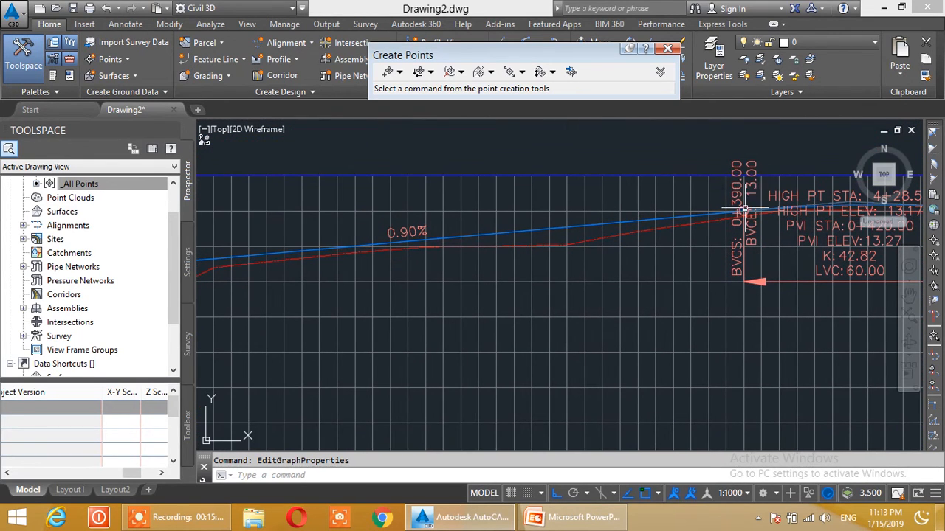
mouse_move(679, 373)
middle_mouse_down()
mouse_move(696, 256)
mouse_move(667, 282)
mouse_move(641, 265)
middle_mouse_up()
scroll(662, 320, "down", 1)
middle_click_drag(516, 356, 534, 315)
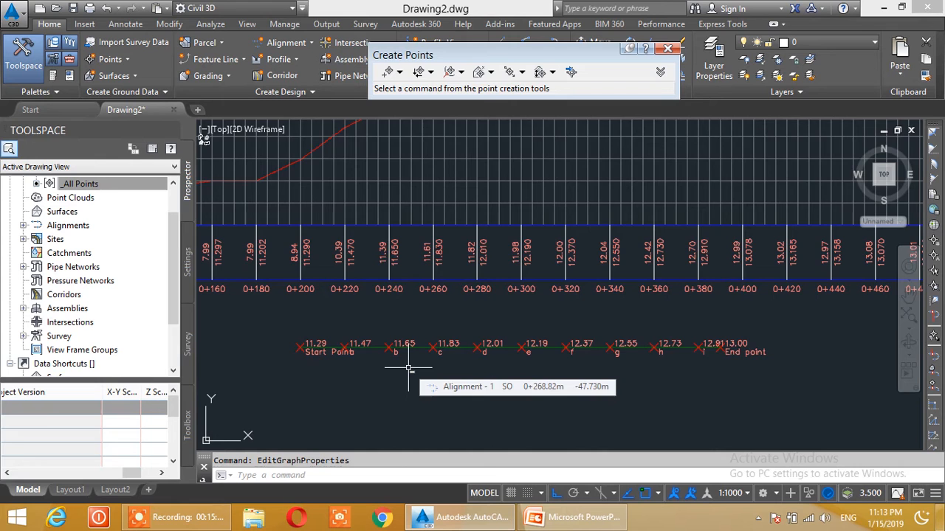
- Undo the point label style change and the interpolated points between the start and end points
key("ctrl+z")
key("ctrl+z")
key("ctrl+z")
key("ctrl+z")
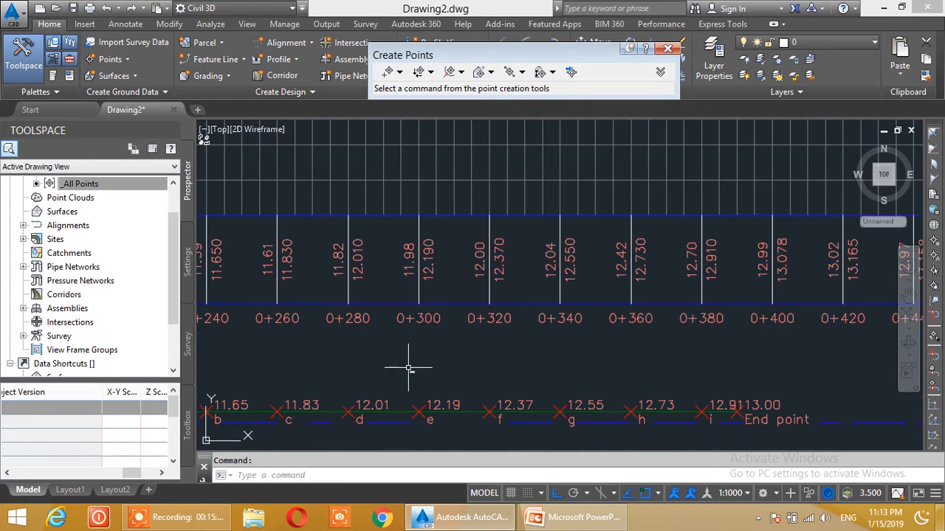
key("ctrl+z")
key("ctrl+z")
key("ctrl+z")
key("ctrl+z")
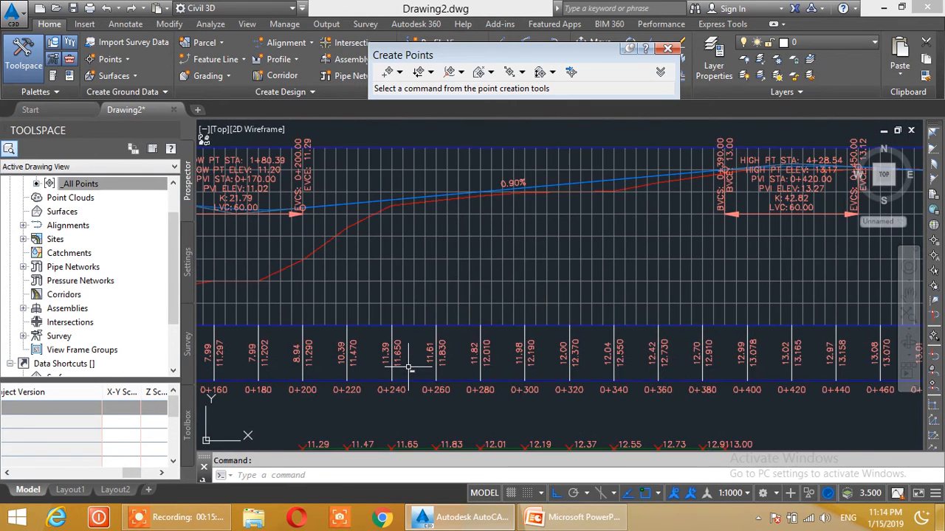
key("ctrl+z")
key("ctrl+z")
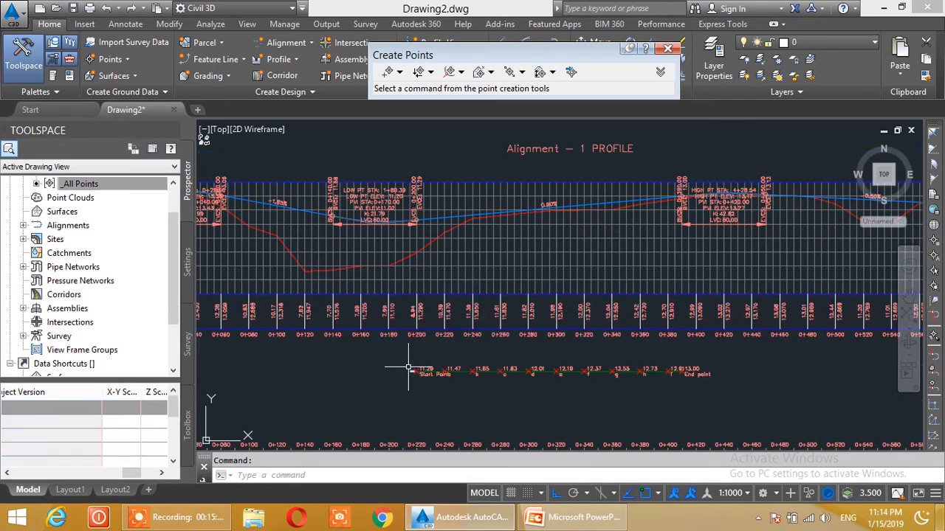
key("ctrl+z")
key("ctrl+z")
key("ctrl+z")
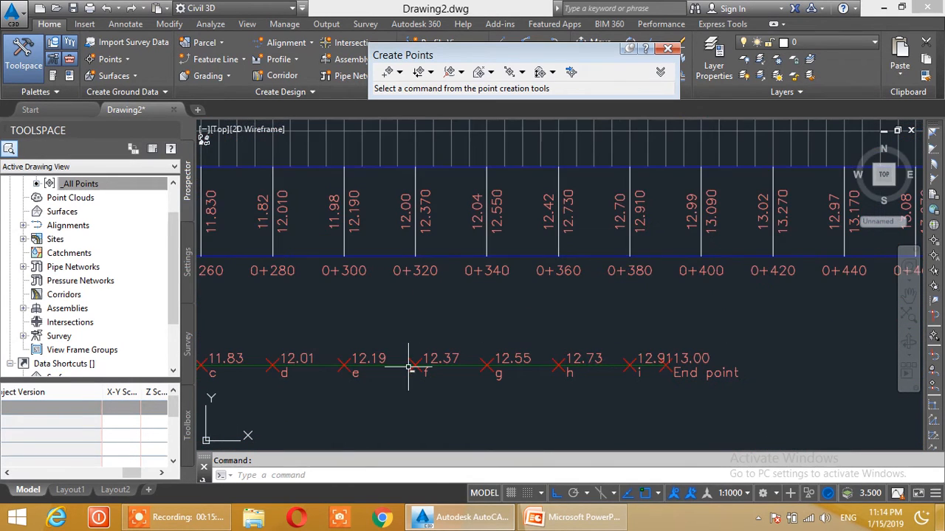
key("ctrl+z")
key("ctrl+z")
key("ctrl+z")
key("ctrl+z")
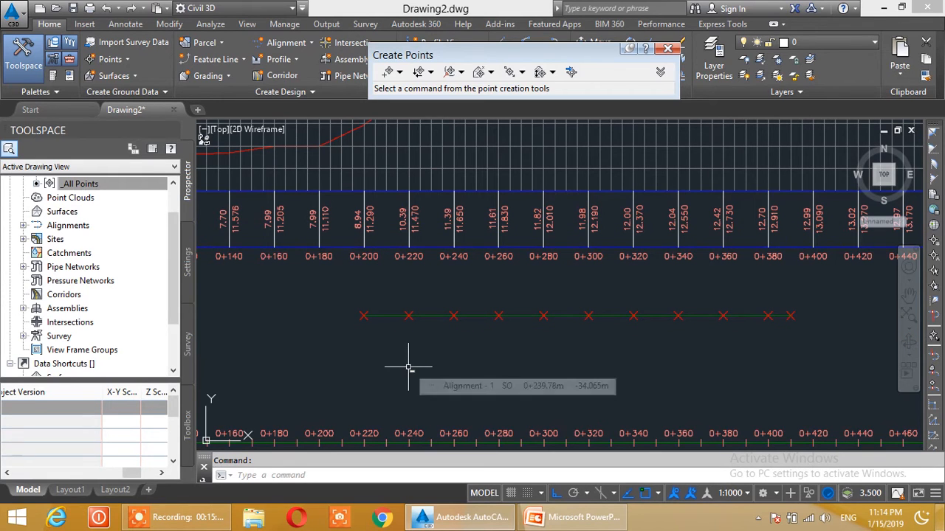
key("ctrl+z")
middle_click_drag(361, 332, 354, 335)
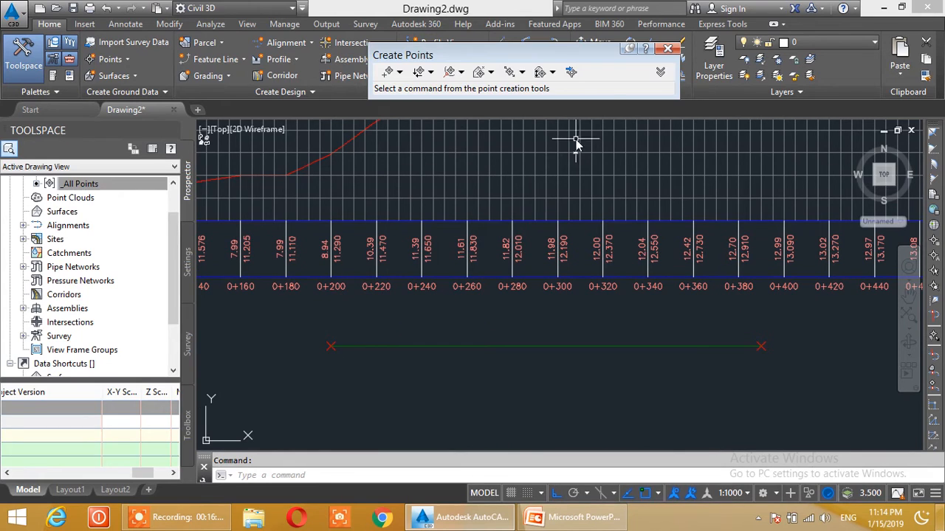
- Restart point interpolation by incremental distance and show its Points Creation settings
left_click(667, 49)
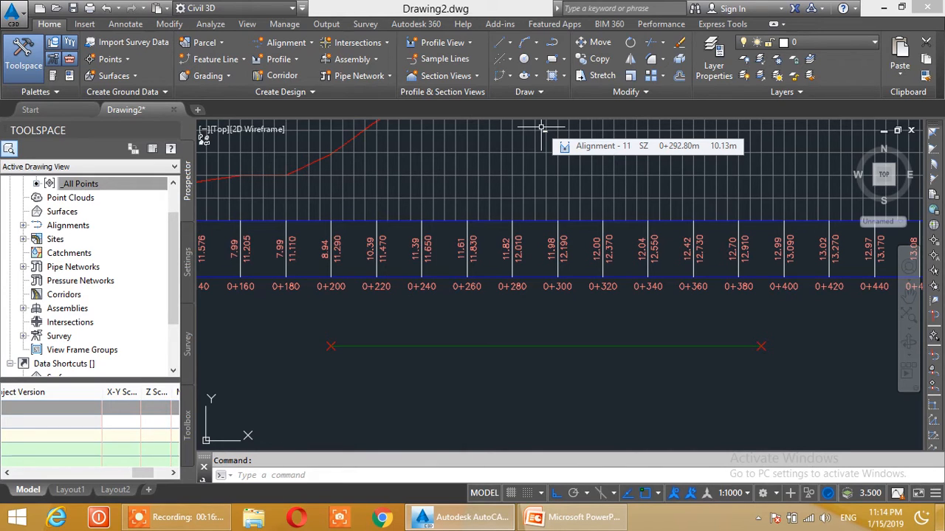
left_click(120, 59)
mouse_move(155, 177)
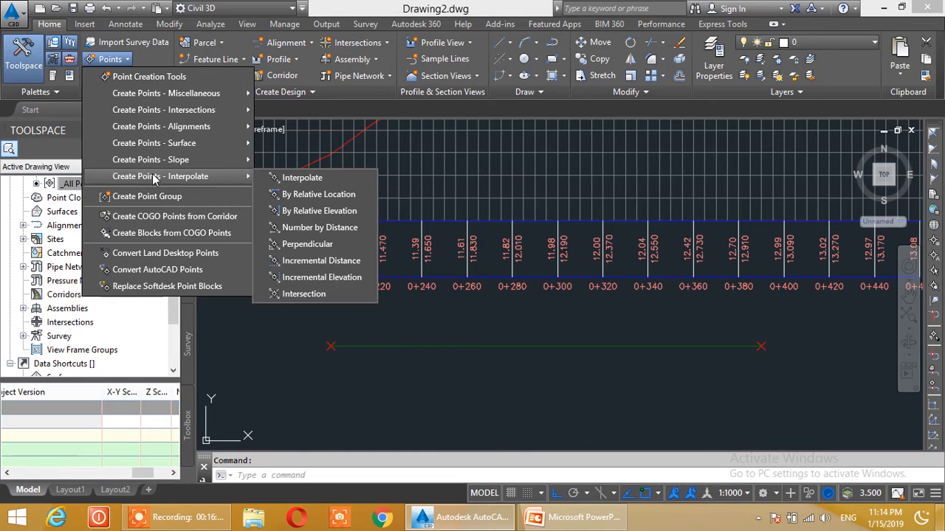
left_click(323, 261)
left_click(661, 72)
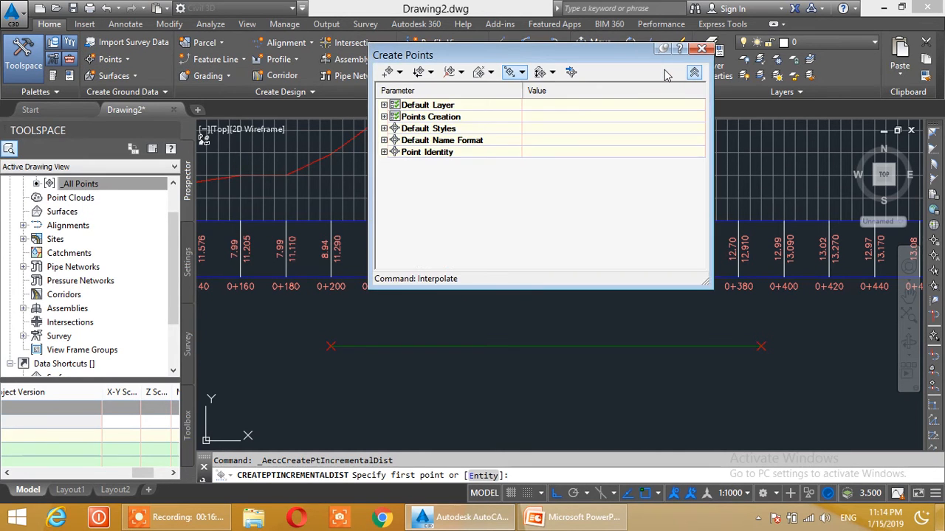
left_click(384, 117)
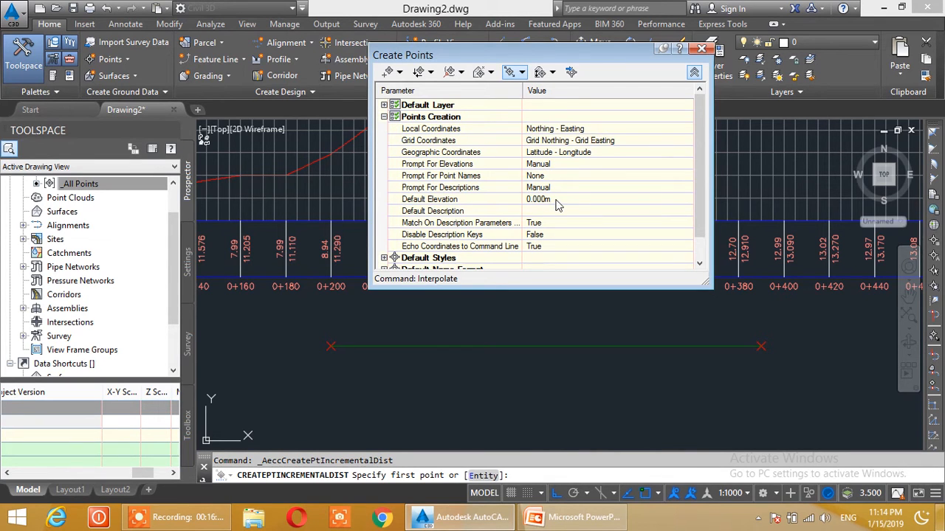
- Set the Points Creation prompts for elevations and for descriptions both to Automatic
left_click(559, 164)
left_click(559, 166)
left_click(550, 178)
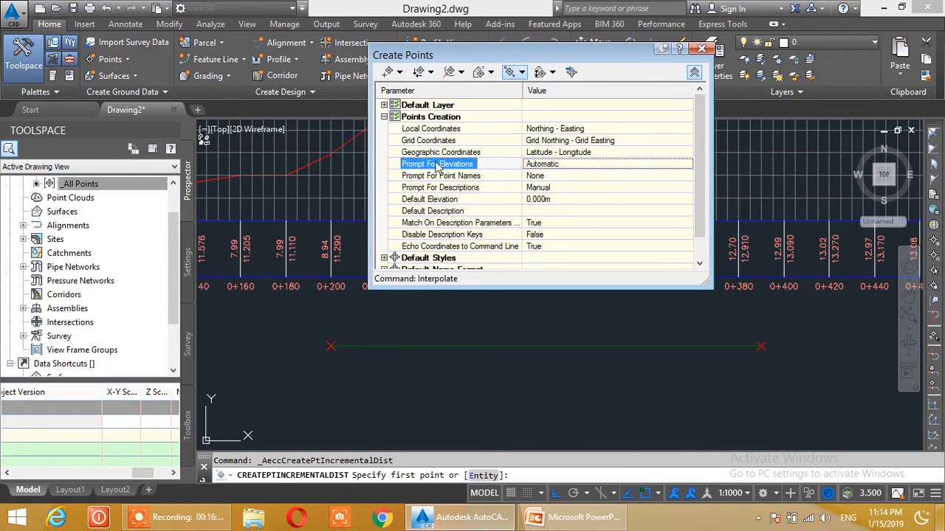
left_click(564, 187)
left_click(563, 188)
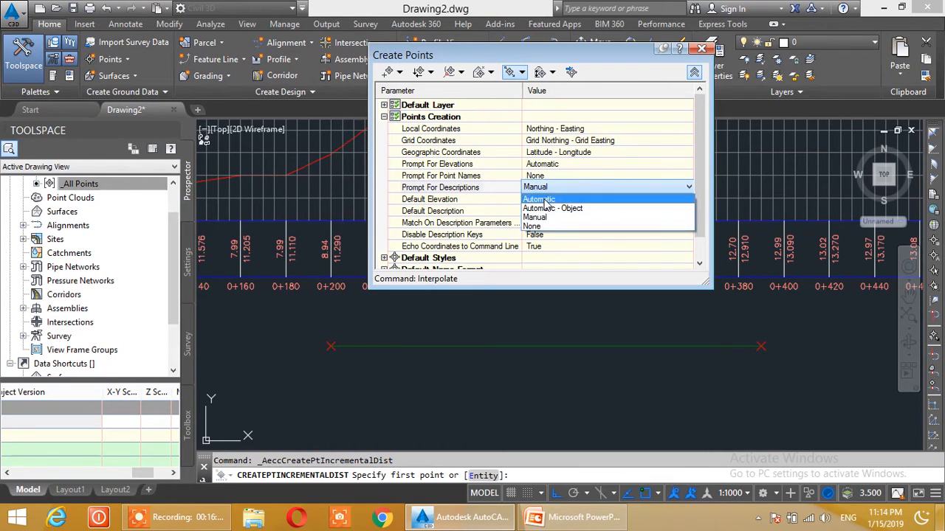
left_click(533, 198)
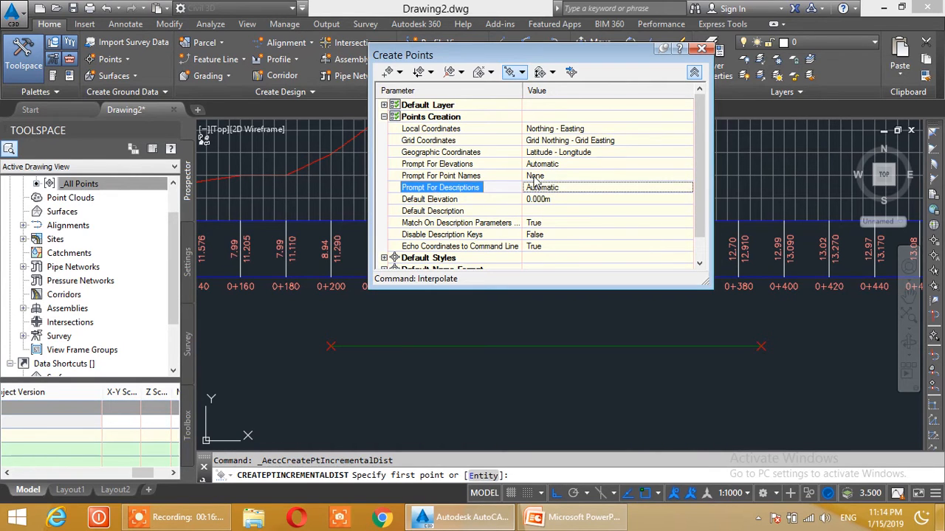
- Examine the Point Identity numbering settings, then collapse the point creation settings
scroll(534, 178, "down", 1)
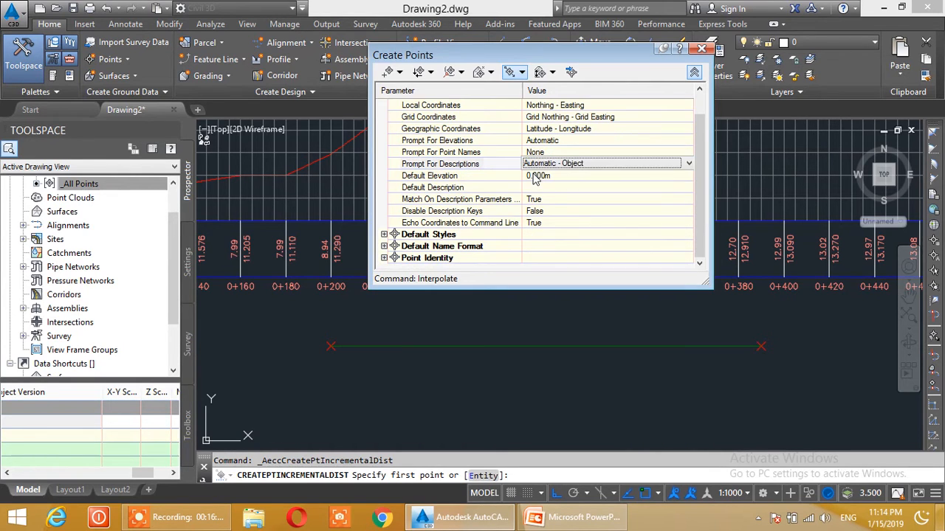
left_click(384, 259)
scroll(697, 172, "down", 4)
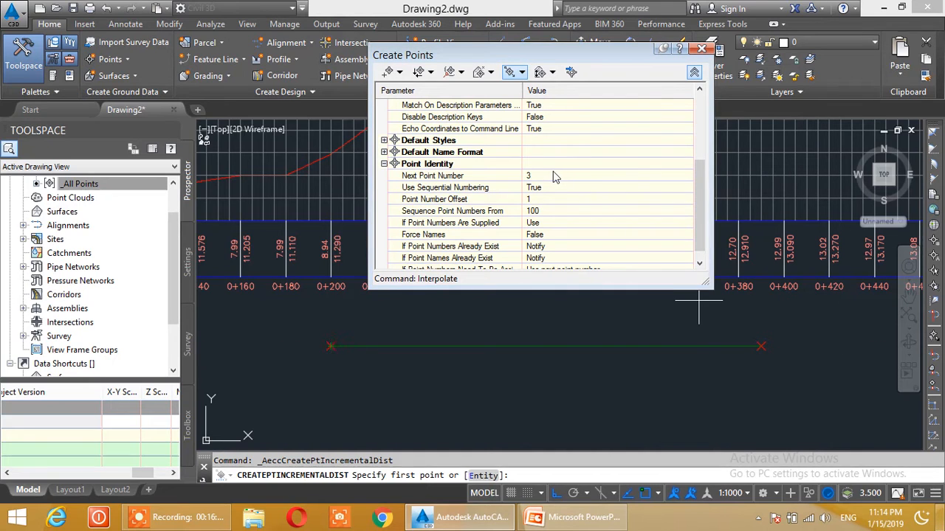
left_click(694, 74)
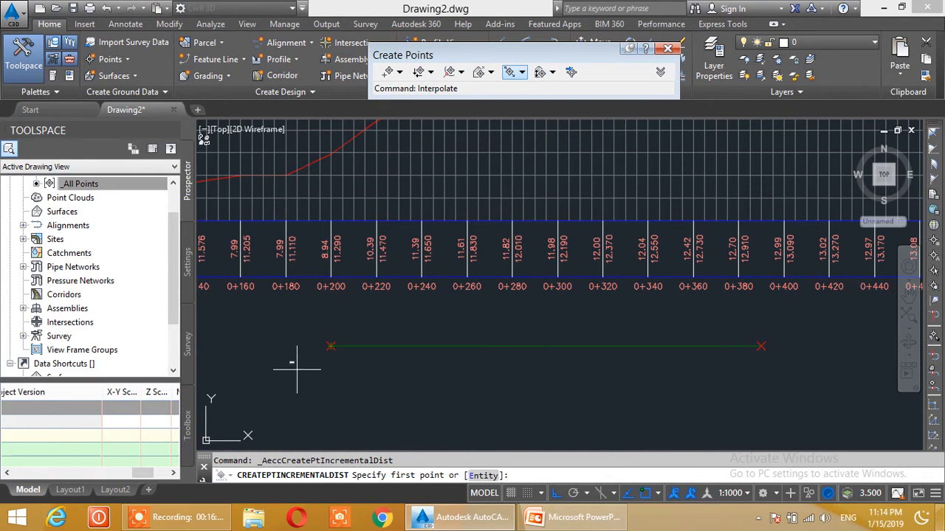
- Pick the start point and the end point as the interpolation control points, accepting their default elevations
scroll(319, 378, "up", 2)
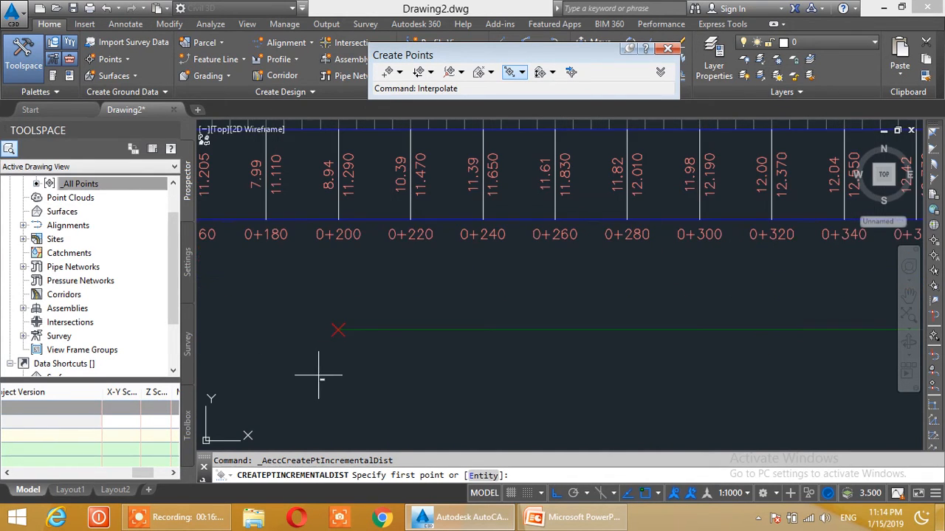
left_click(337, 331)
key("Return")
scroll(702, 371, "down", 2)
scroll(763, 376, "down", 1)
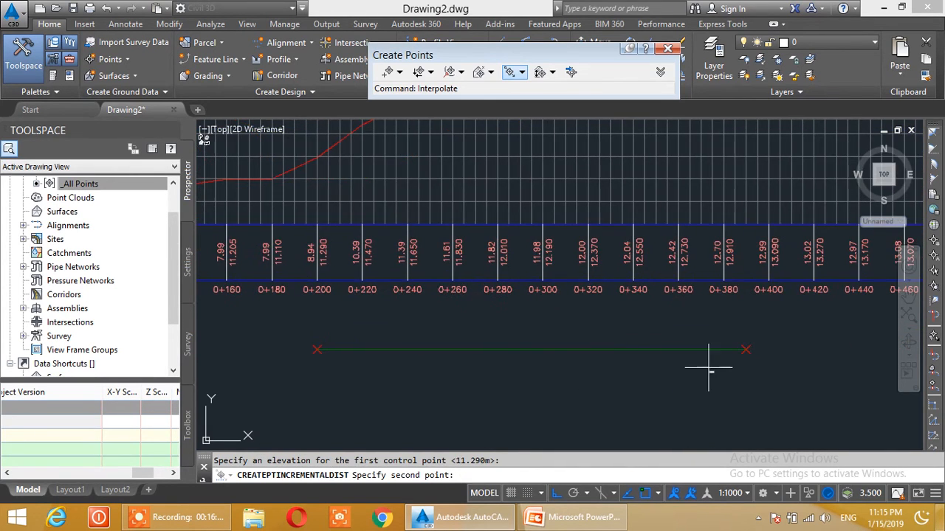
scroll(653, 362, "up", 4)
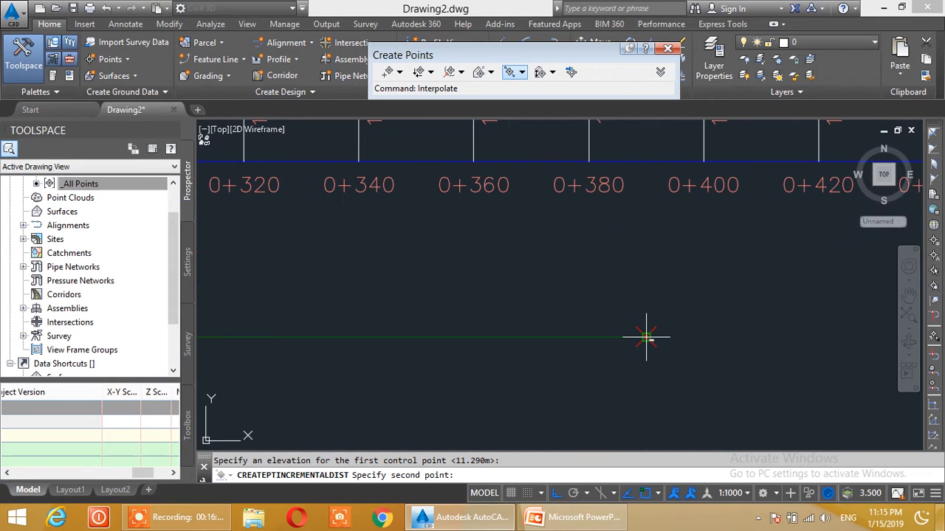
left_click(645, 338)
key("Return")
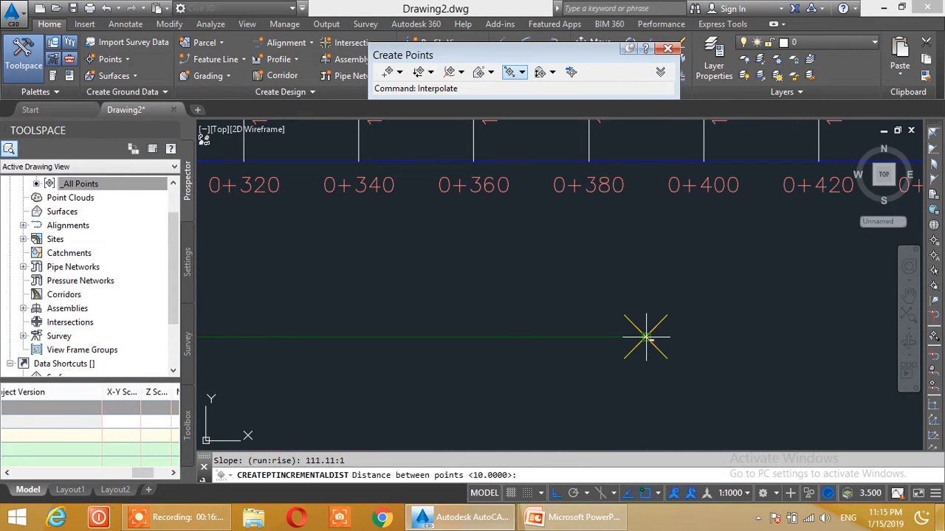
- Interpolate points every 20 units between the control points with the default 0.000 offset, and end the command
middle_click_drag(492, 362, 689, 342)
scroll(579, 338, "down", 1)
middle_click_drag(434, 356, 647, 332)
type("20")
key("Return")
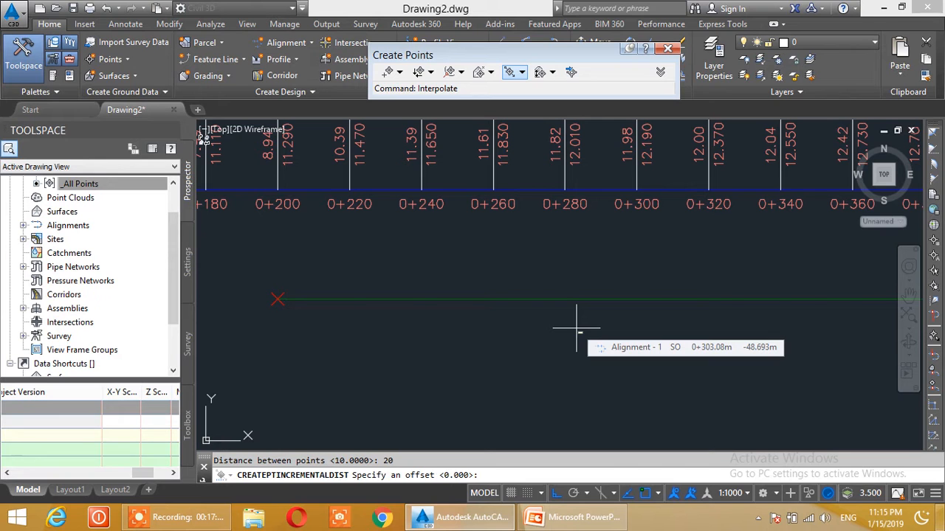
key("Return")
middle_click_drag(770, 345, 618, 352)
scroll(598, 351, "down", 1)
key("Escape")
key("Escape")
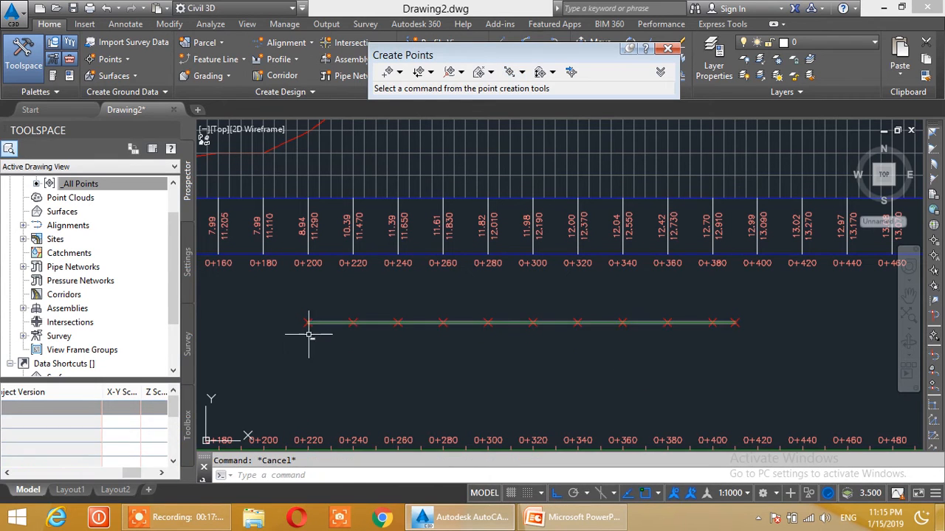
- Select all the points along the line and set the COGO points' label style to Elevation and Description
left_click(287, 303)
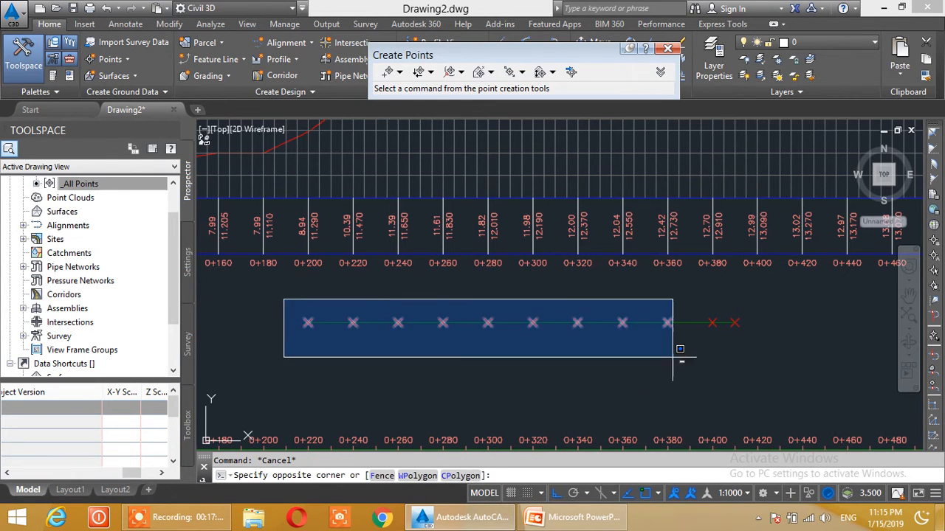
left_click(740, 358)
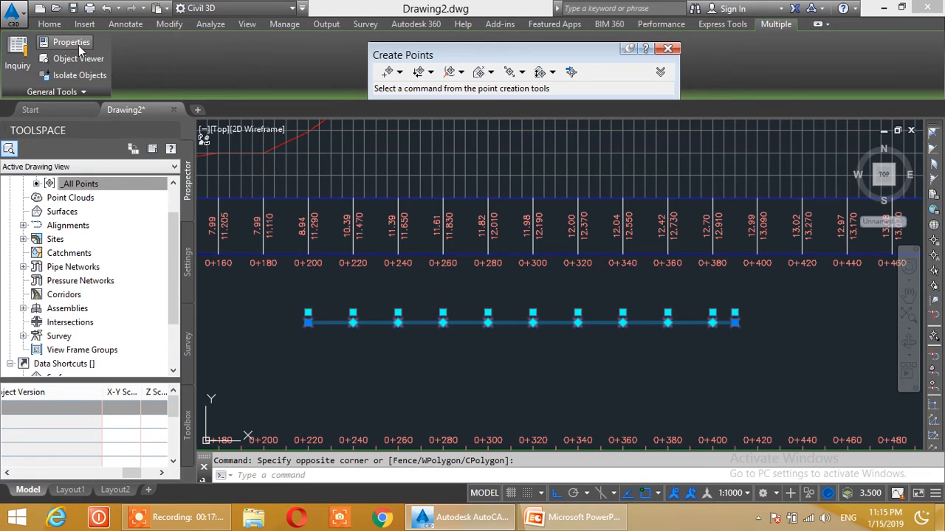
left_click(78, 45)
left_click(208, 141)
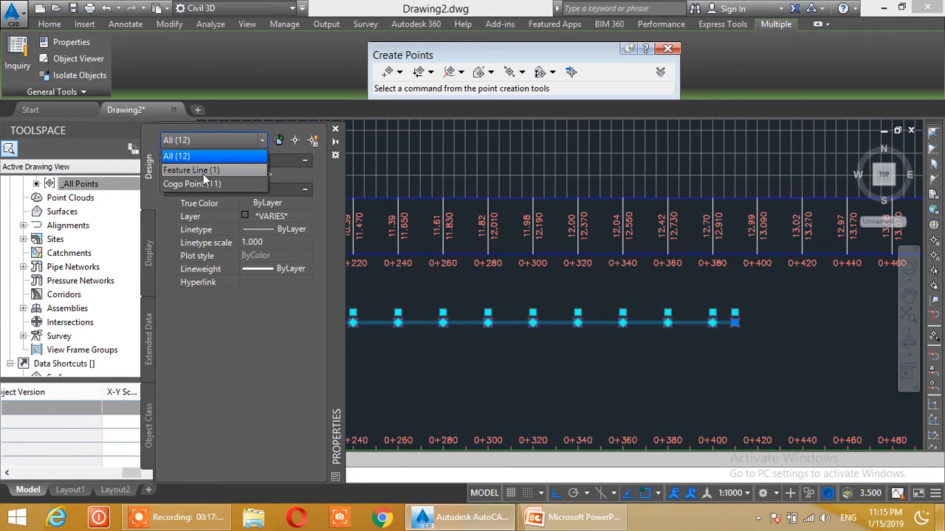
left_click(201, 183)
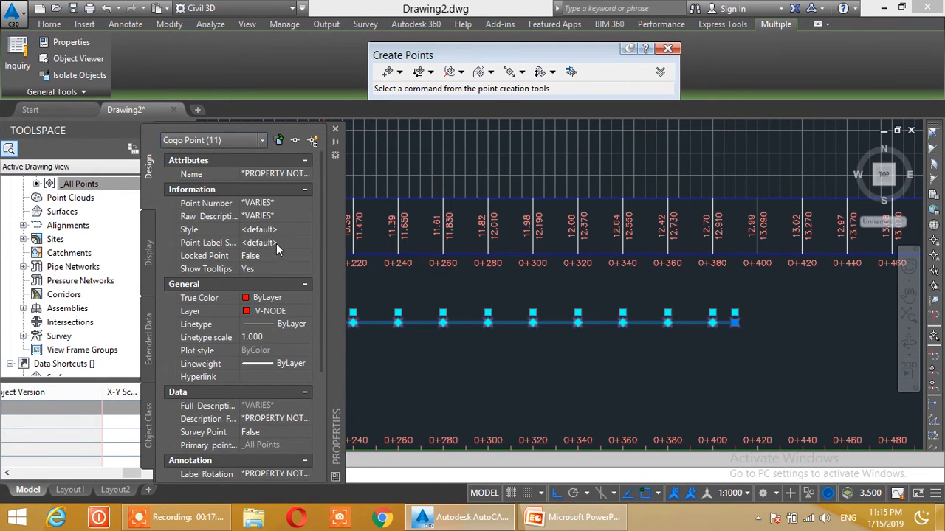
left_click(276, 246)
left_click(303, 243)
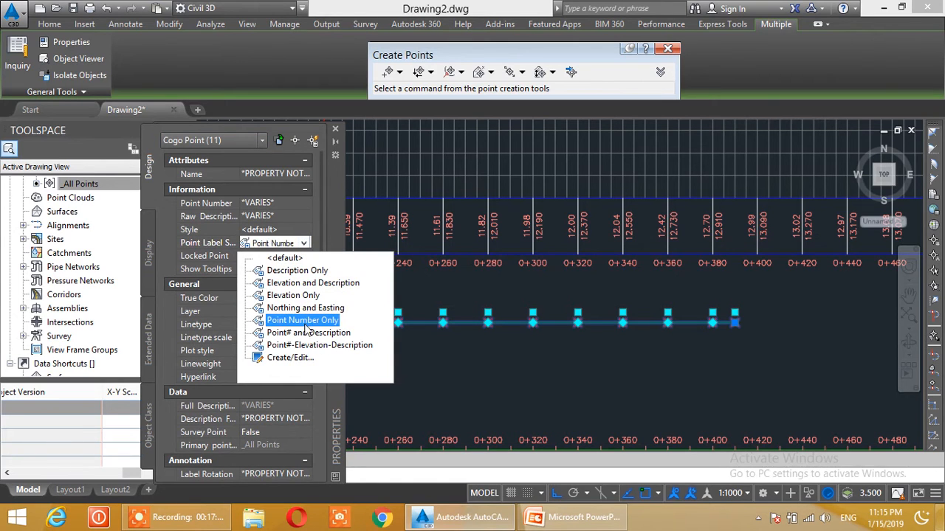
left_click(325, 282)
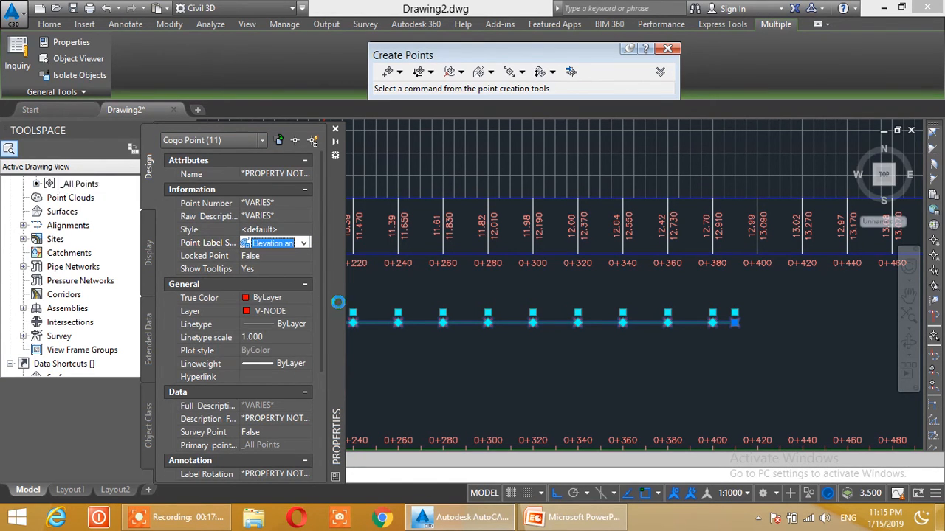
left_click(334, 131)
key("Escape")
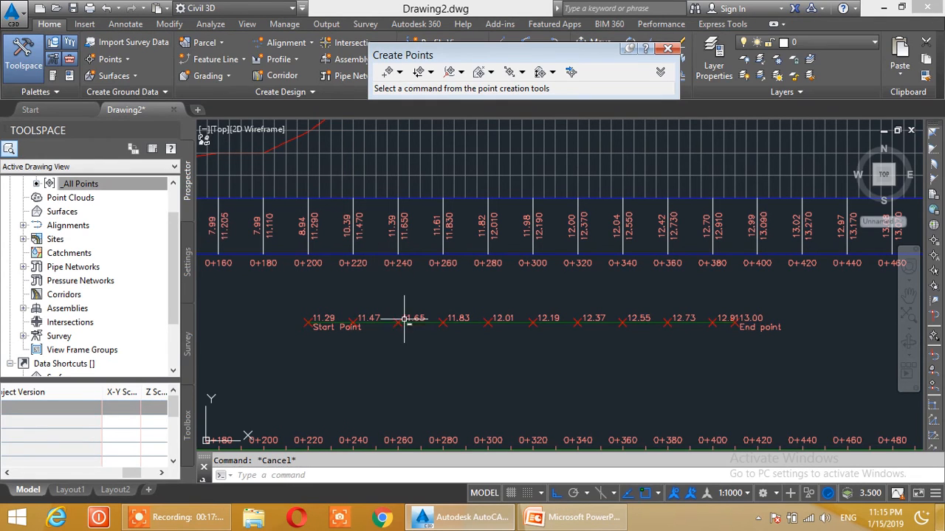
scroll(319, 320, "up", 3)
scroll(325, 319, "down", 3)
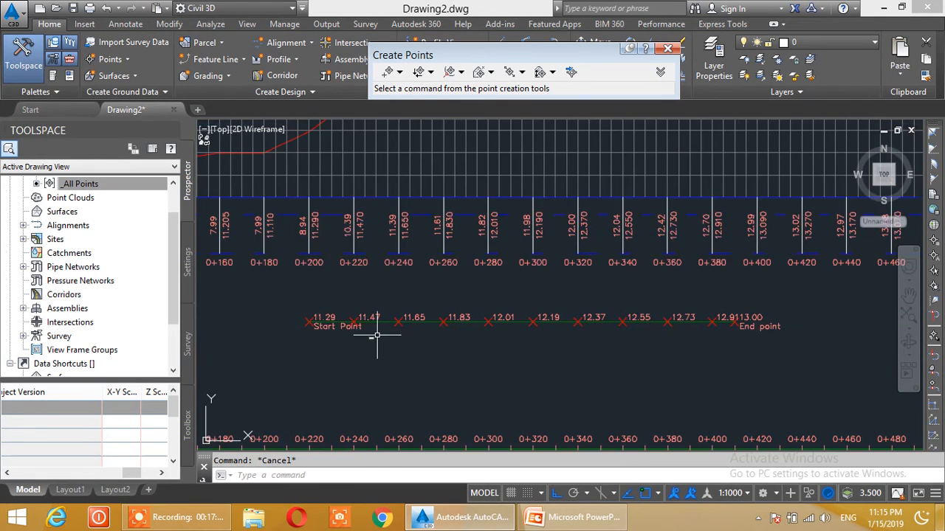
- Change the label style of all the COGO points along the line to Point#-Elevation-Description
left_click(250, 290)
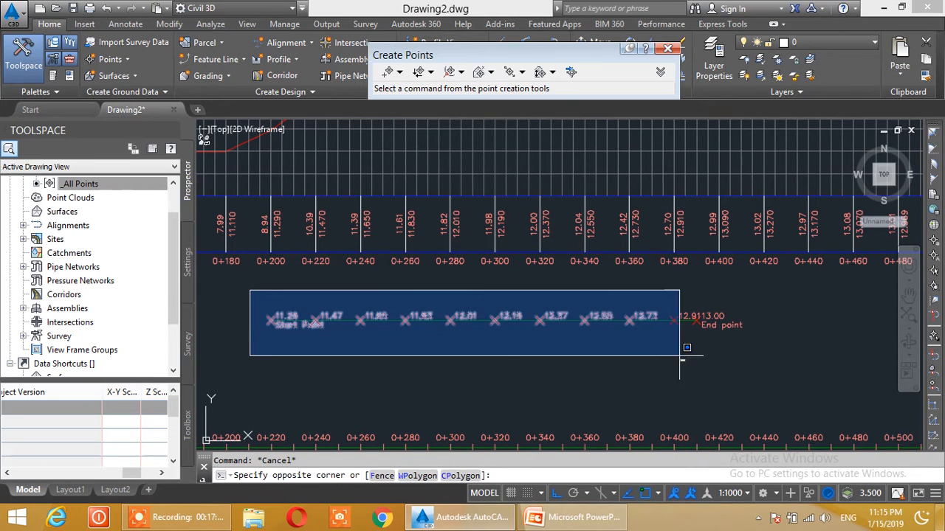
left_click(760, 382)
left_click(65, 43)
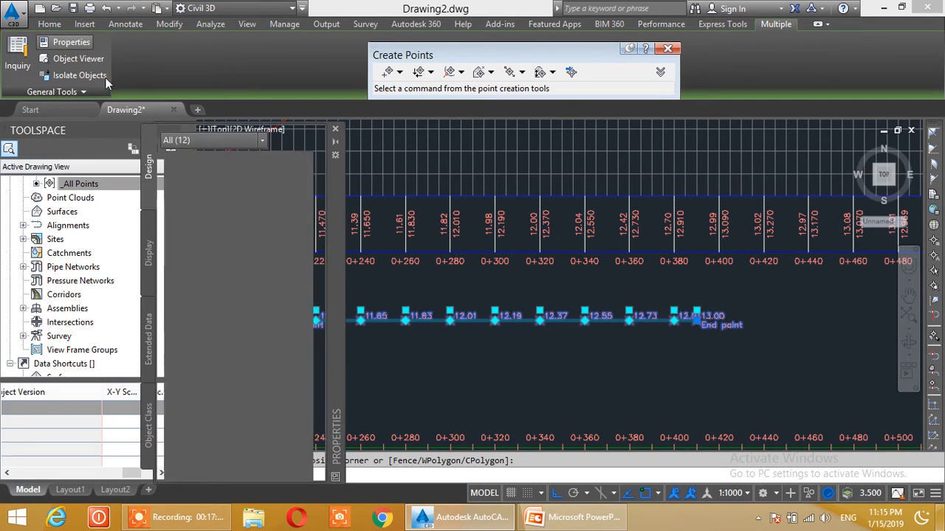
left_click(238, 141)
left_click(237, 141)
left_click(238, 141)
left_click(221, 178)
left_click(279, 245)
left_click(279, 245)
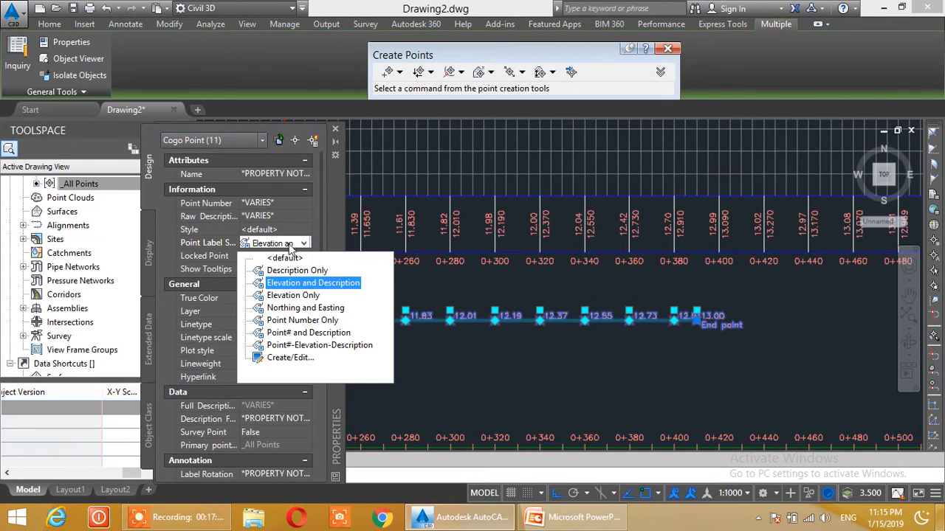
left_click(298, 344)
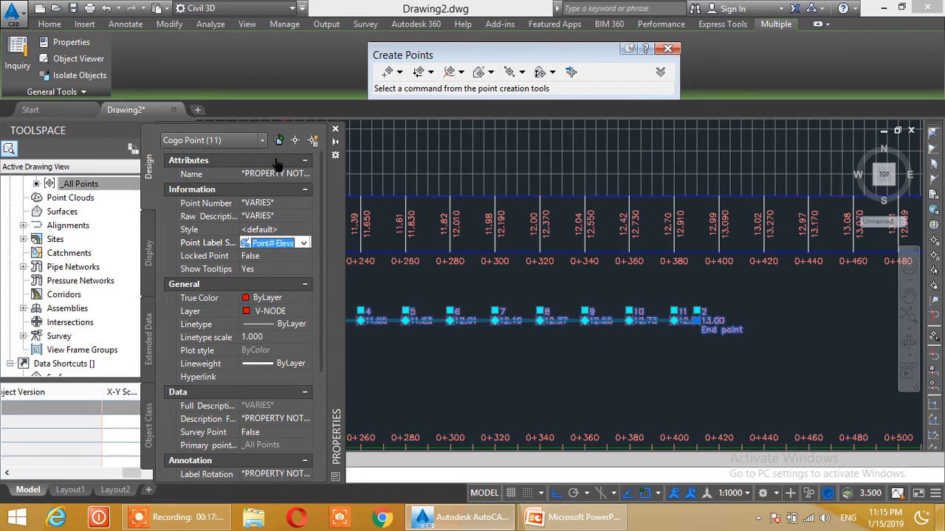
left_click(336, 131)
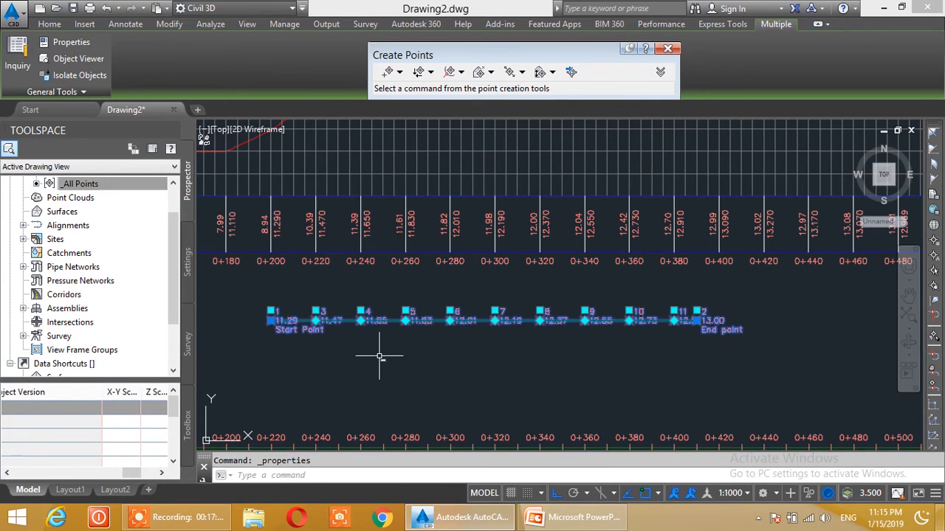
key("Escape")
middle_click_drag(336, 345, 329, 314)
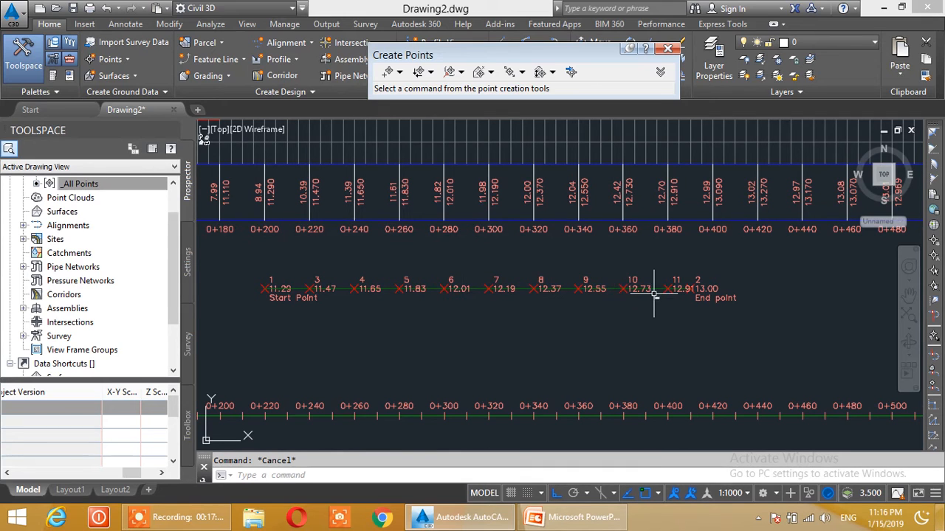
middle_click_drag(346, 325, 373, 318)
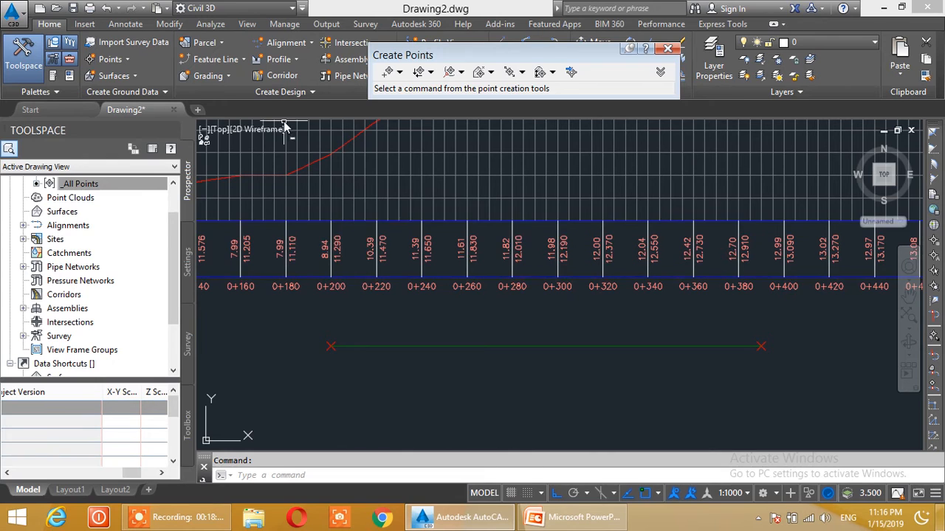
- Start point interpolation by Number by Distance, picking the start and end points and accepting their default elevations
left_click(122, 61)
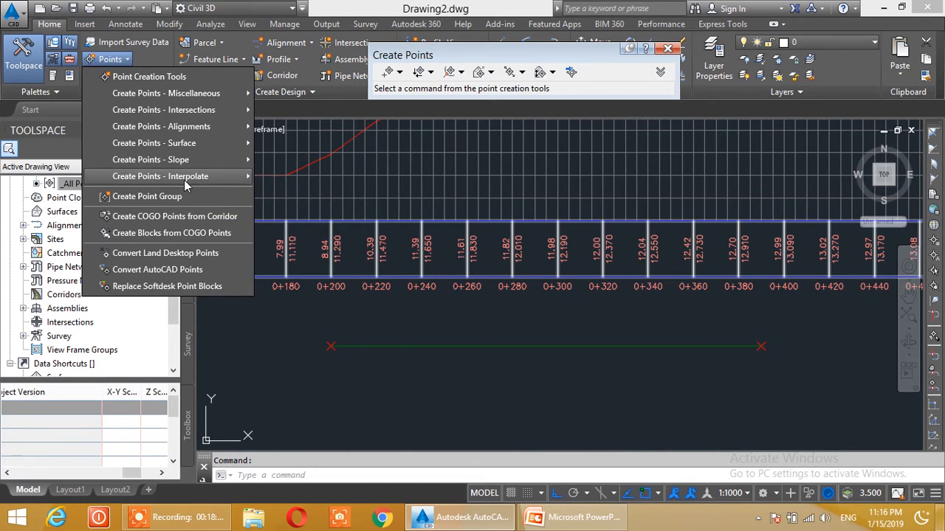
mouse_move(190, 181)
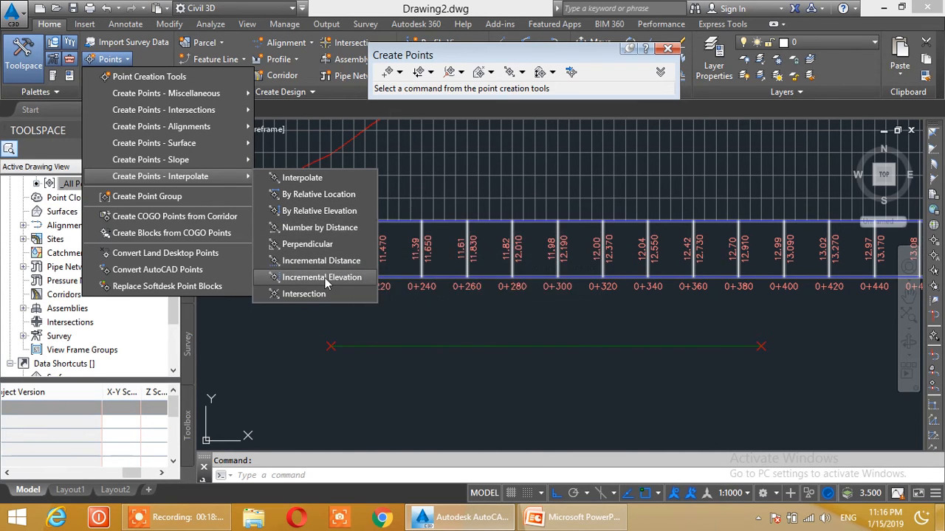
left_click(355, 229)
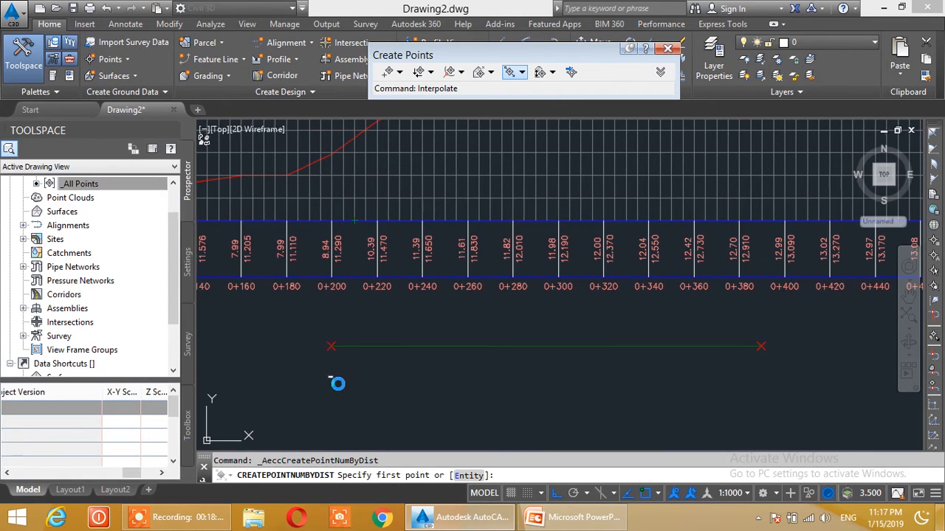
middle_click_drag(337, 383, 340, 357)
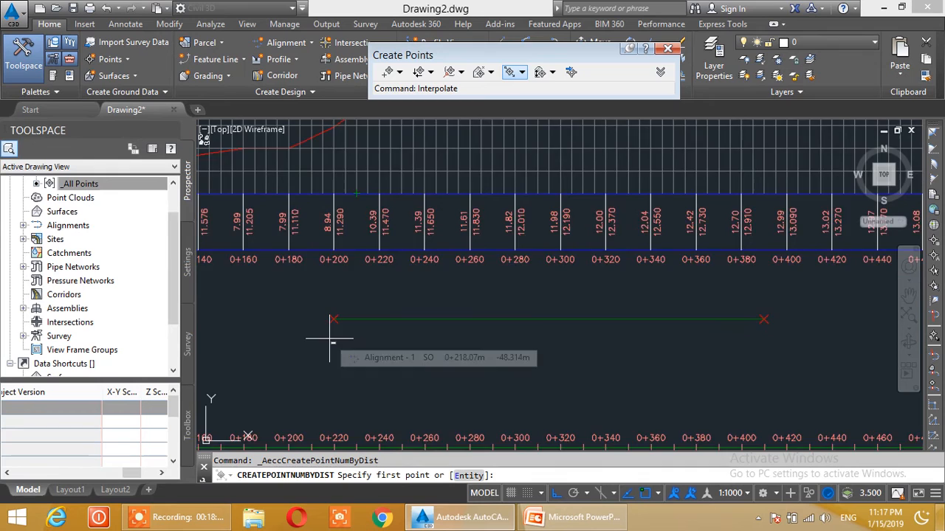
scroll(329, 338, "up", 2)
left_click(335, 310)
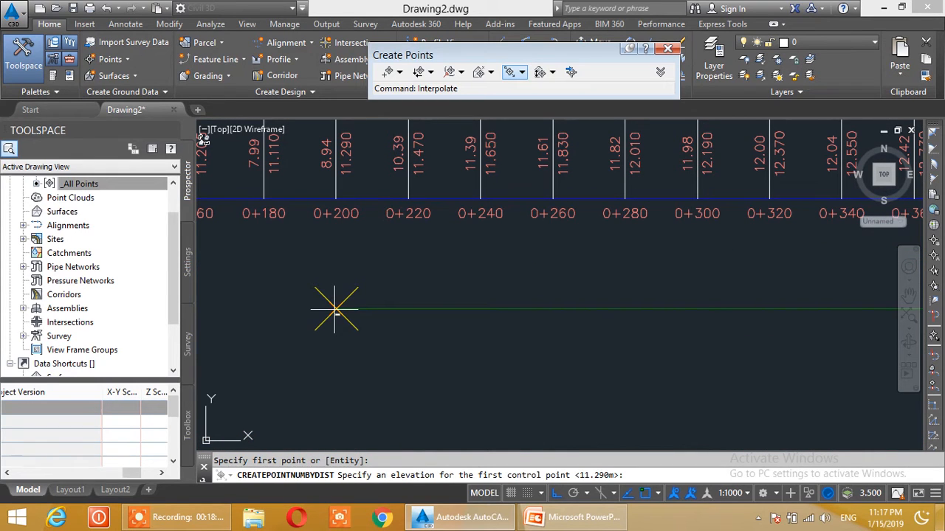
key("Return")
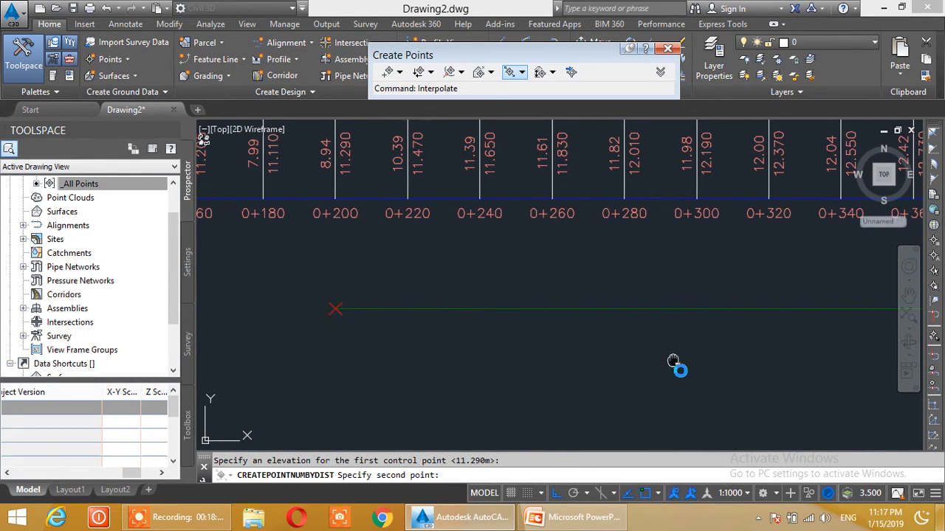
middle_click_drag(673, 360, 513, 360)
scroll(667, 348, "down", 1)
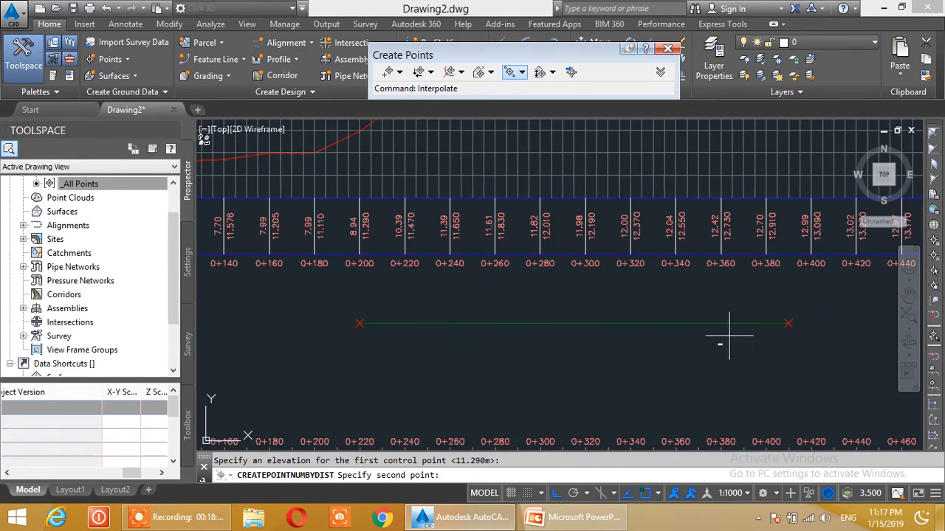
left_click(788, 323)
key("Return")
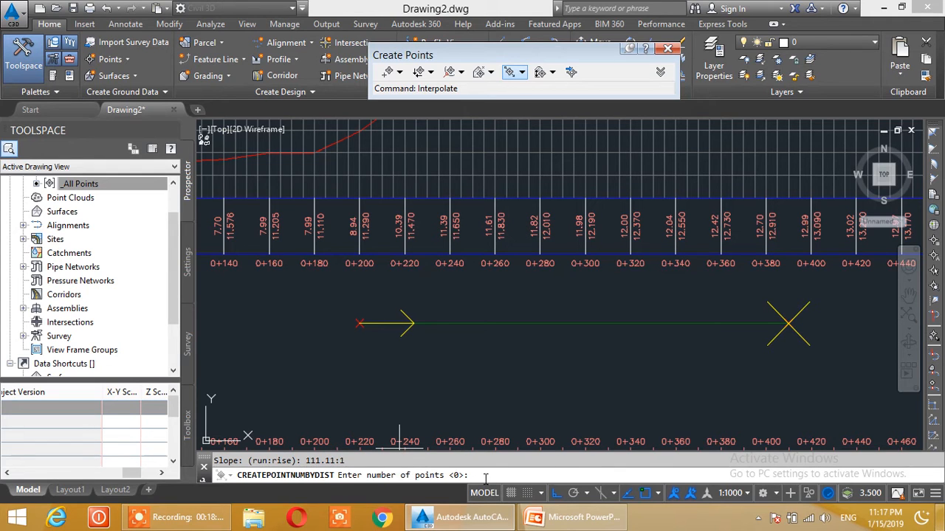
- Interpolate 10 points between the two control points with the default 0.000 offset and default descriptions, and end the command
type("10")
key("Return")
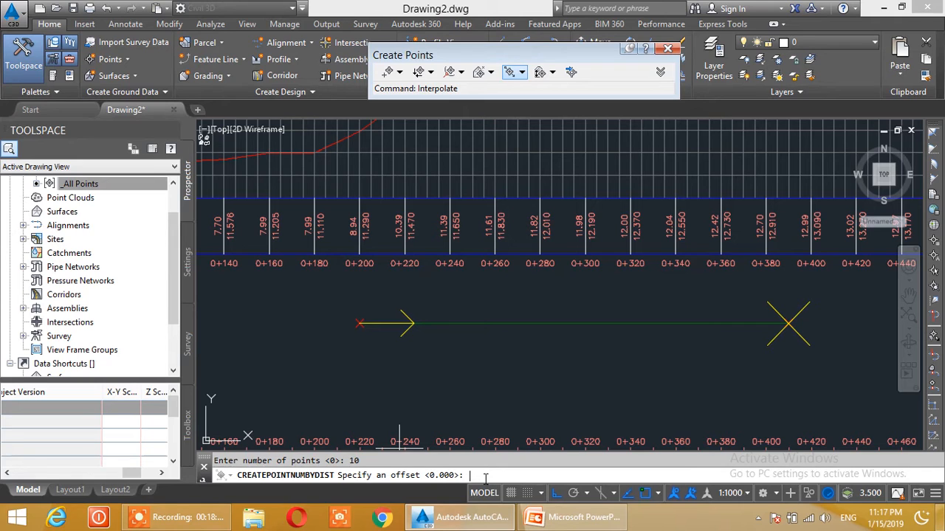
key("Return")
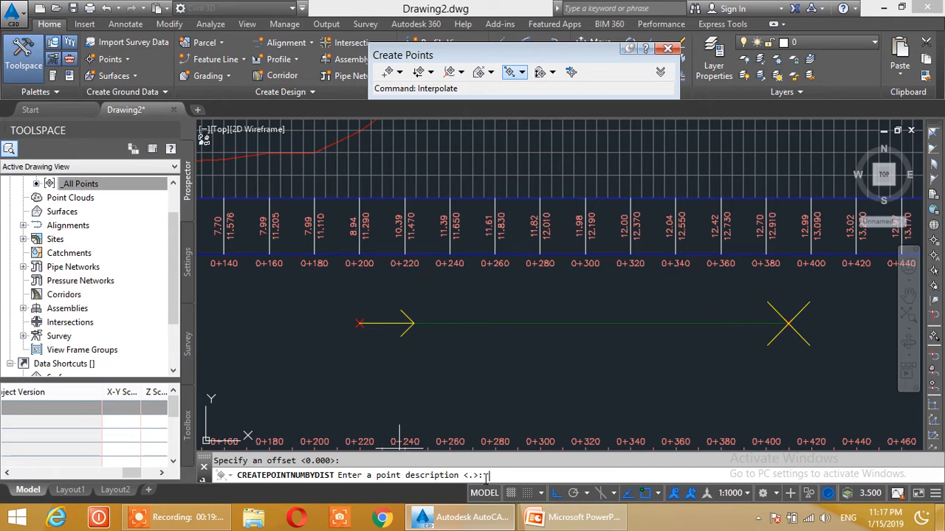
key("Return")
key("Return")
key("Return")
key("Return")
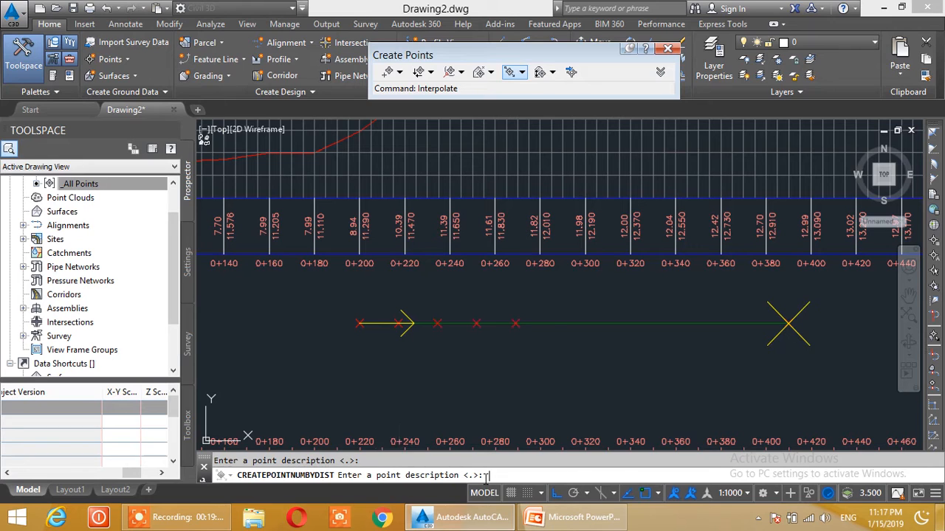
key("Return")
key("Return")
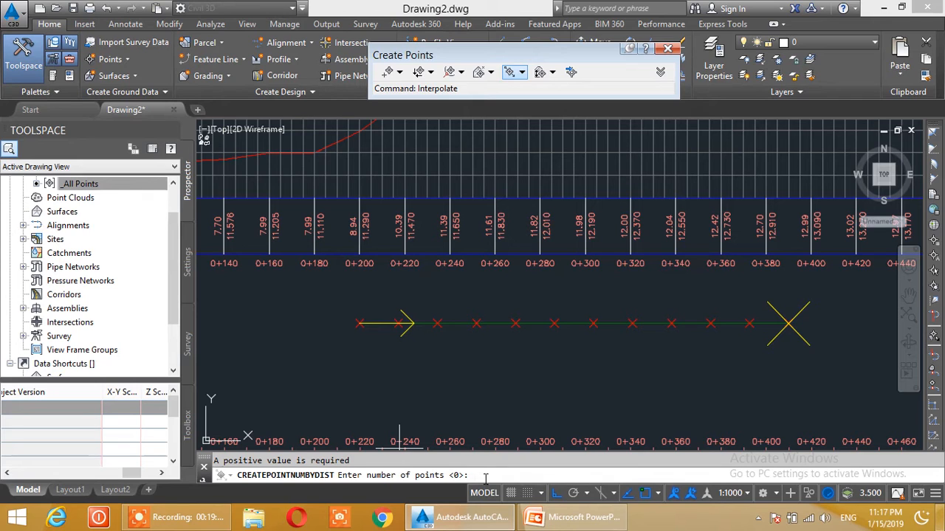
key("Escape")
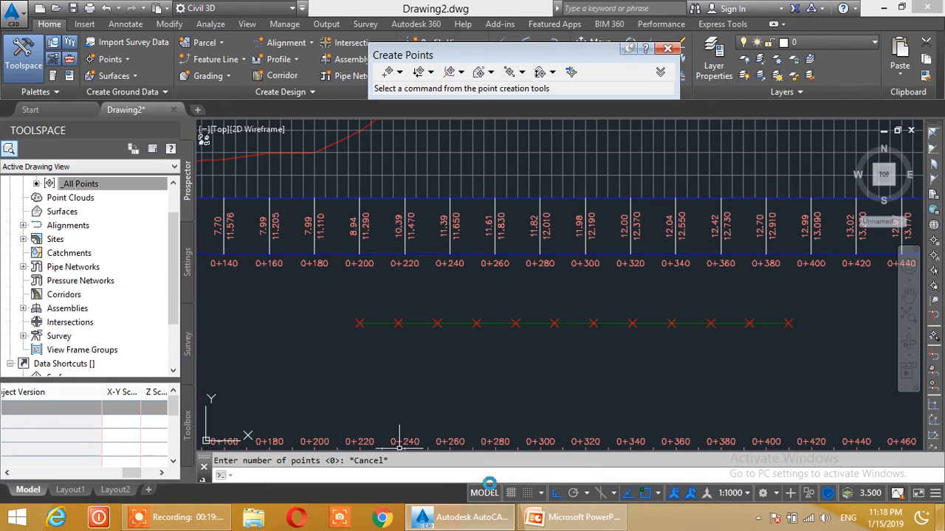
- Select all the points along the line, set the COGO points' label style to Point#-Elevation-Description, and clear the selection
left_click(328, 290)
left_click(815, 366)
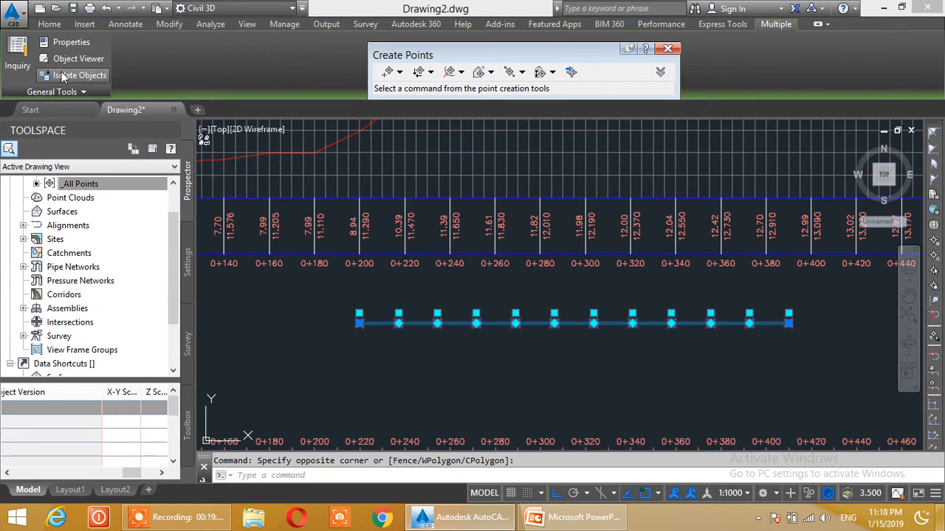
left_click(71, 42)
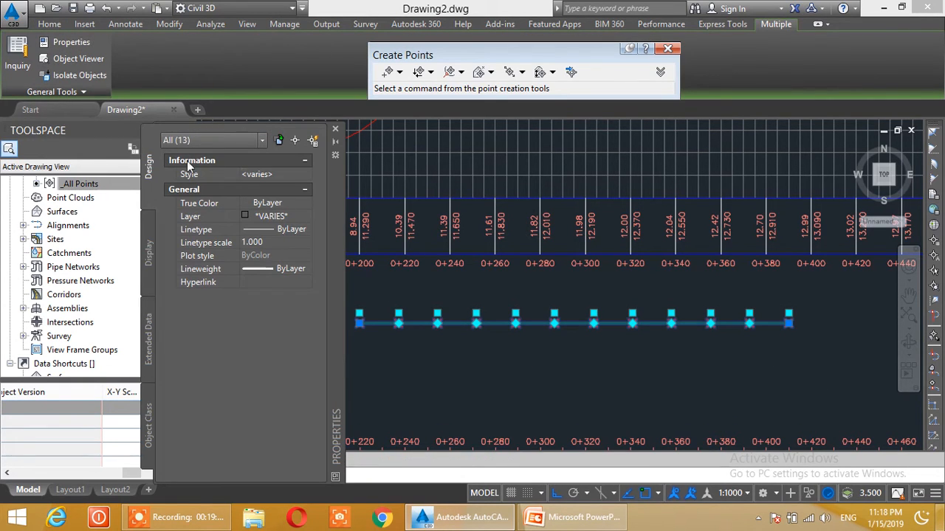
left_click(225, 140)
left_click(244, 185)
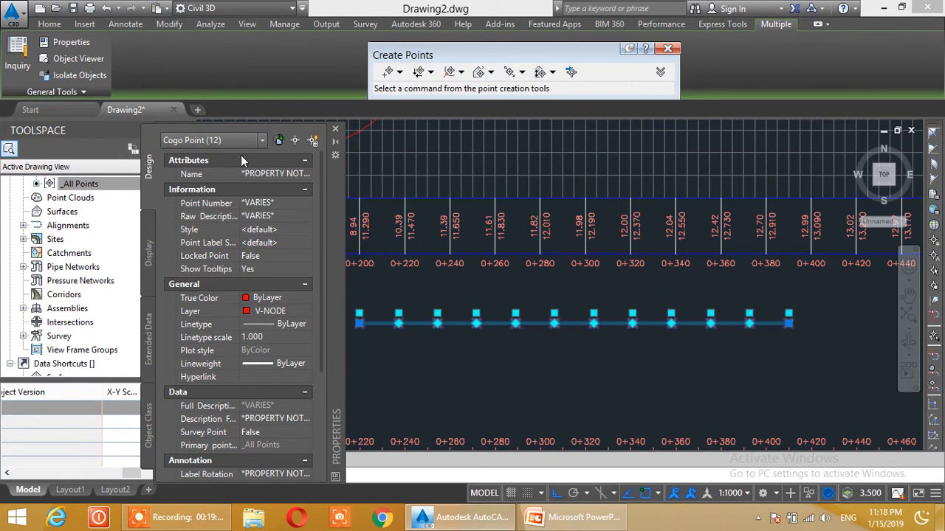
left_click(265, 242)
left_click(302, 242)
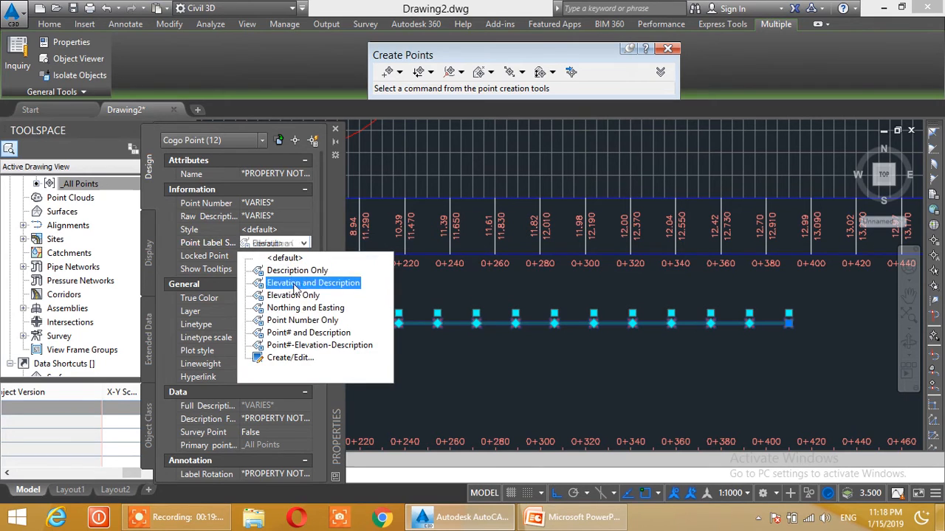
left_click(299, 344)
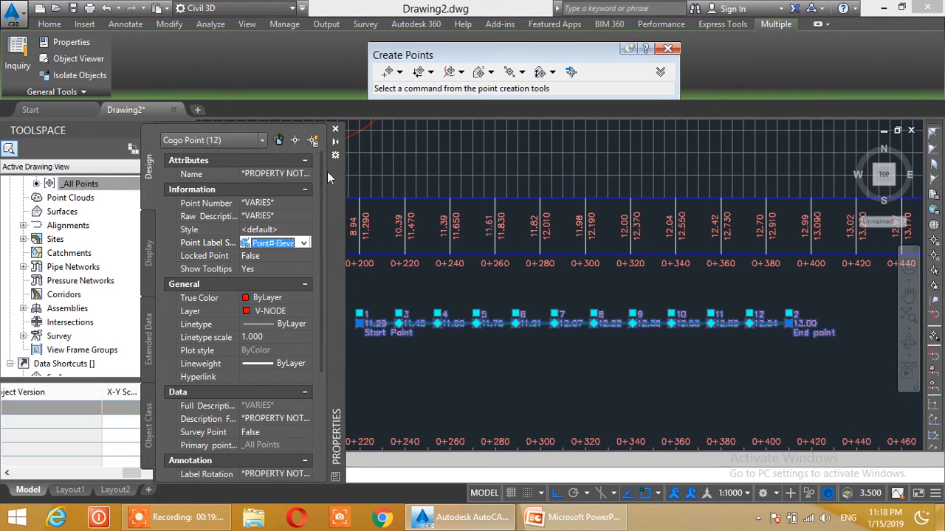
left_click(335, 129)
key("Escape")
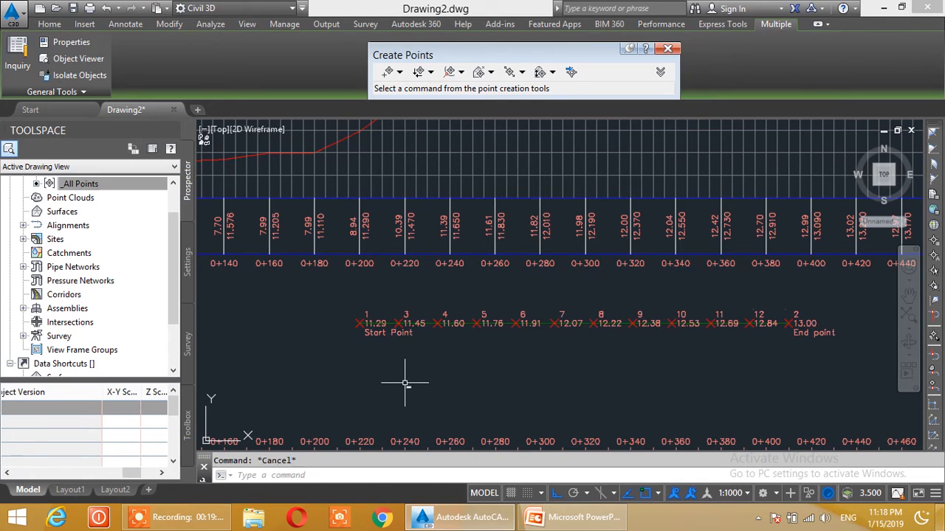
- Examine the numbers and elevations of the interpolated points along the line and close the Create Points toolbar
scroll(422, 360, "up", 1)
middle_click_drag(519, 362, 316, 366)
scroll(530, 365, "down", 1)
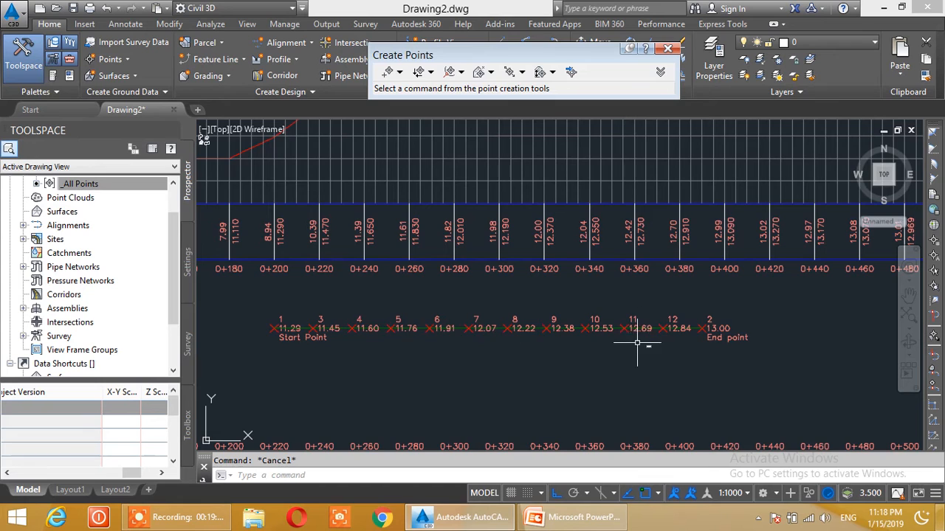
scroll(637, 343, "up", 2)
middle_click_drag(415, 350, 574, 327)
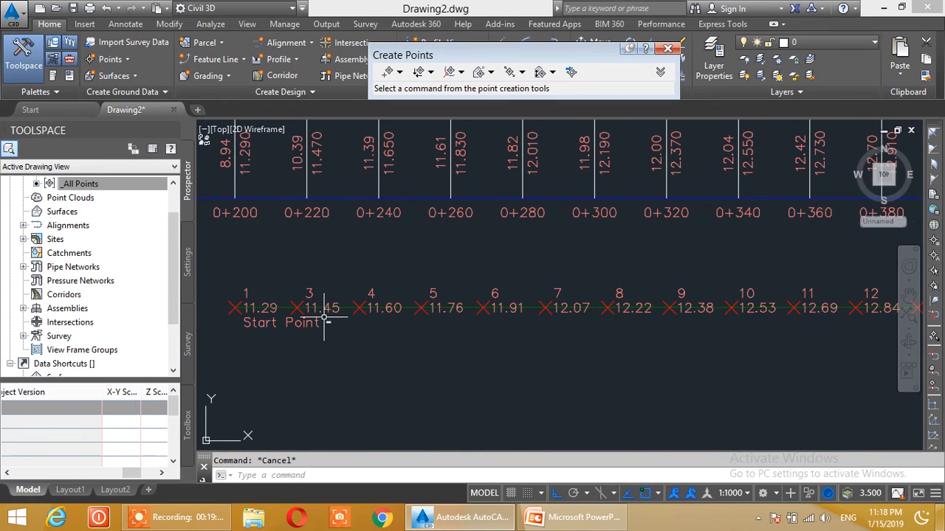
left_click(668, 48)
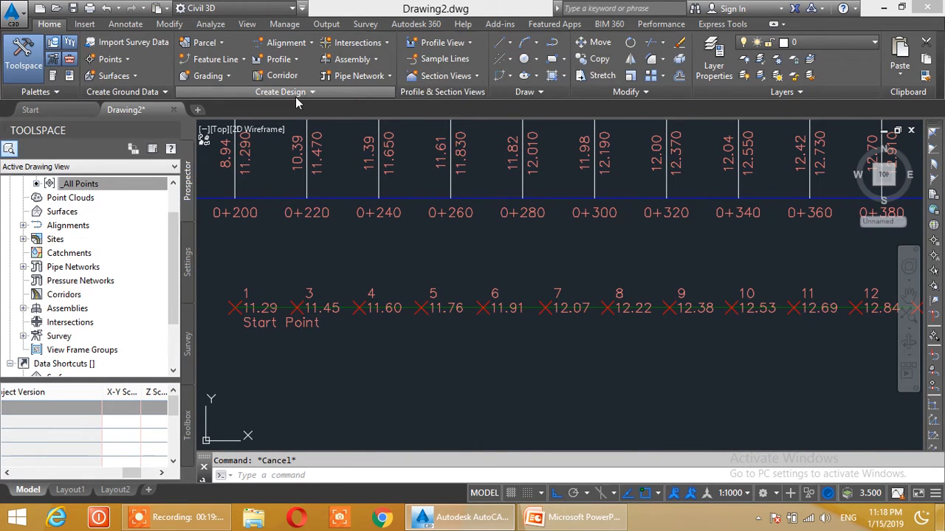
- Add a linear dimension between points 3 and 4, placing the dimension line above the points
left_click(124, 24)
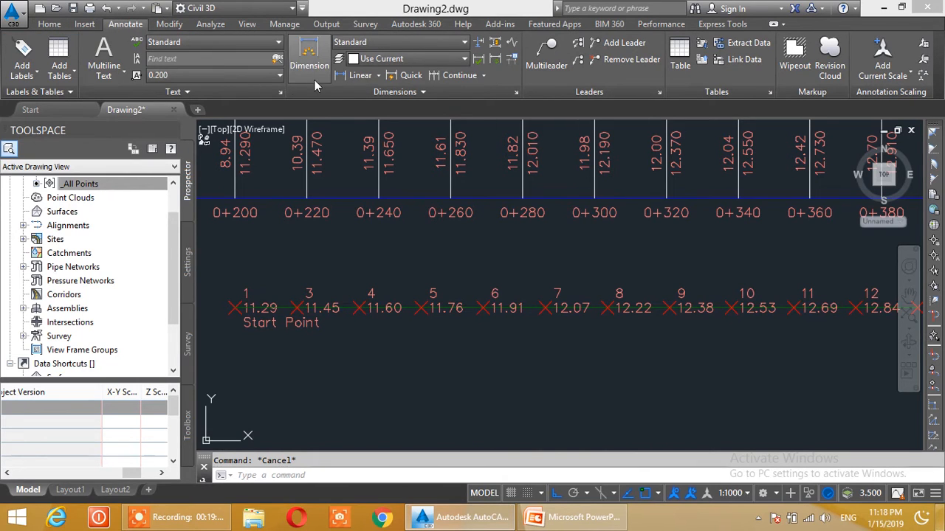
left_click(360, 75)
scroll(312, 293, "up", 3)
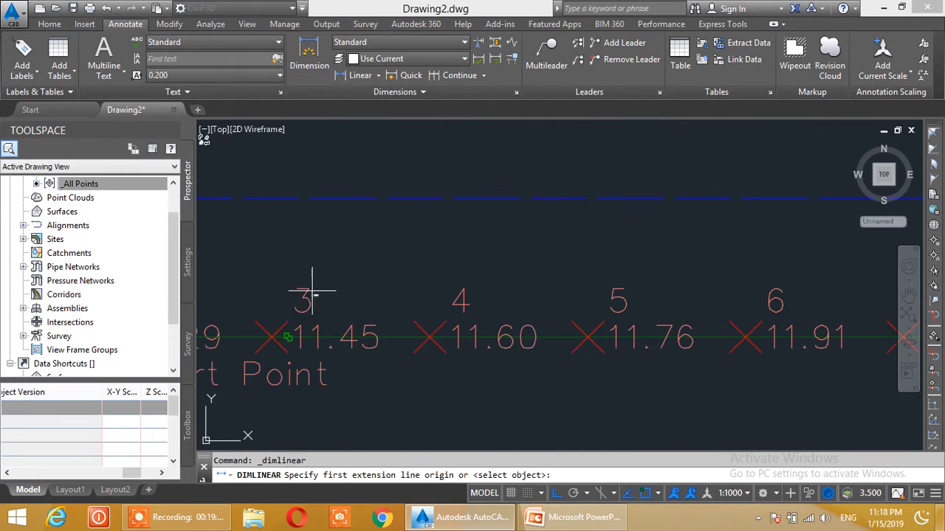
left_click(270, 337)
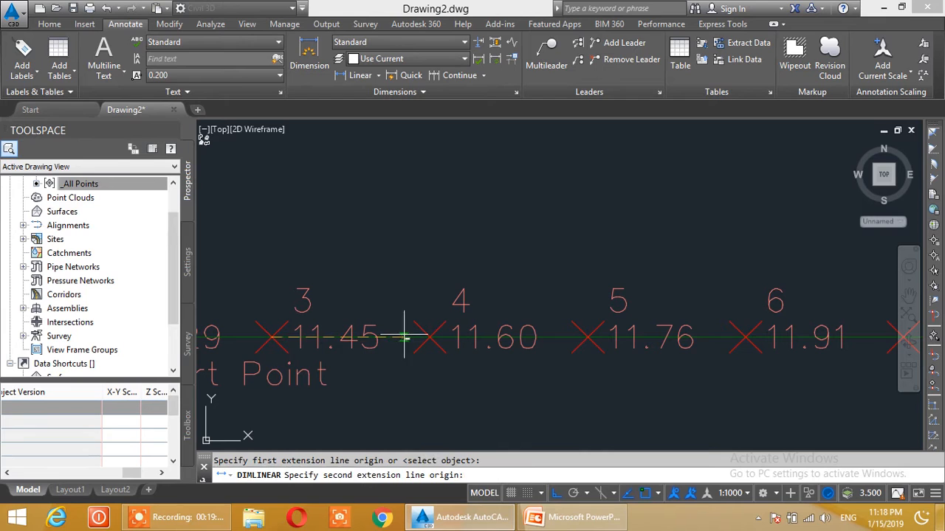
left_click(428, 337)
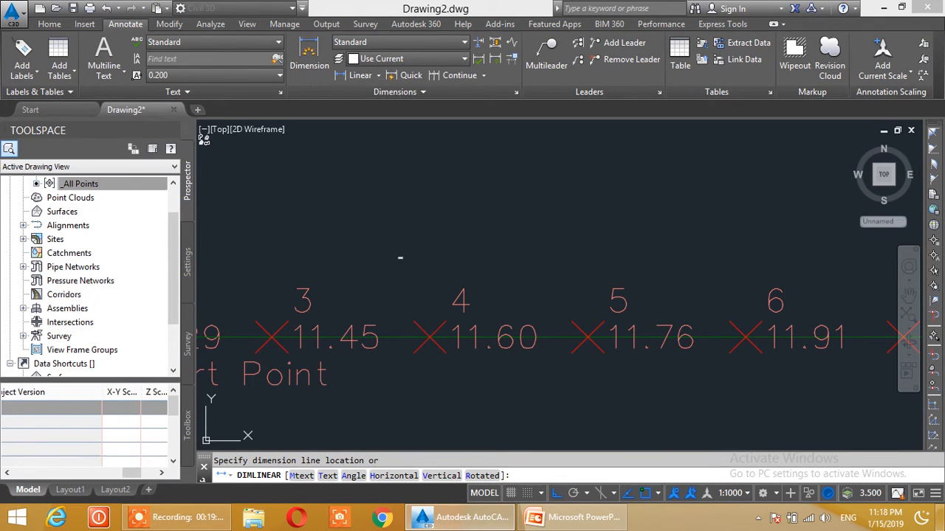
left_click(399, 255)
scroll(358, 258, "up", 3)
scroll(401, 264, "down", 3)
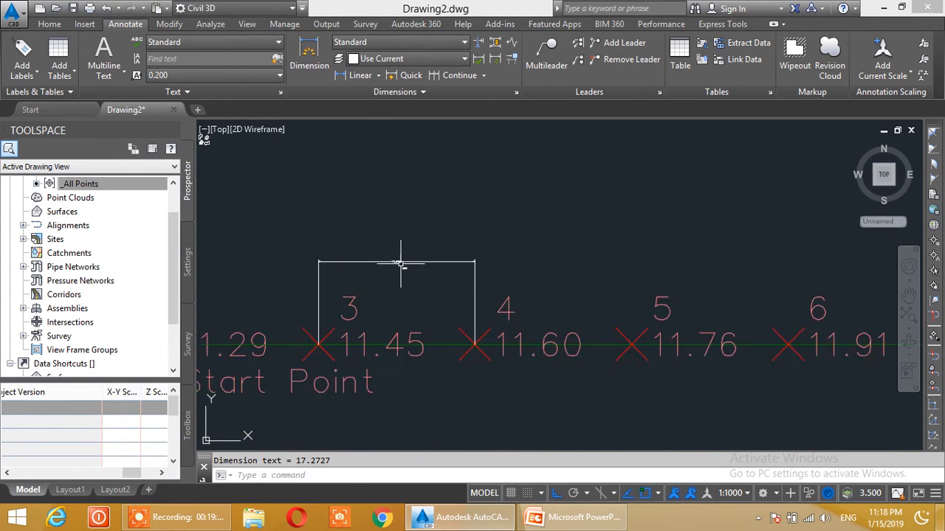
- Add a linear dimension between points 6 and 7, placing the dimension line above the points
scroll(400, 264, "down", 2)
left_click(360, 75)
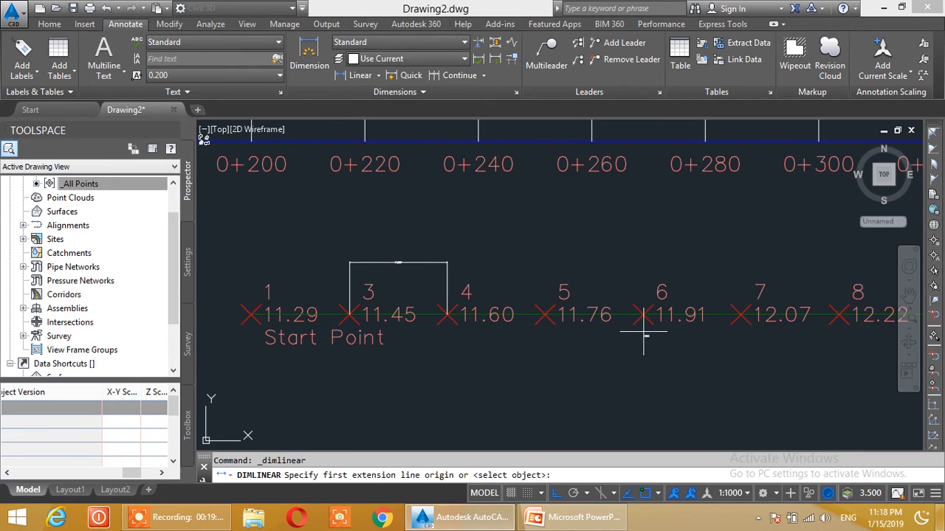
scroll(644, 332, "up", 2)
left_click(642, 304)
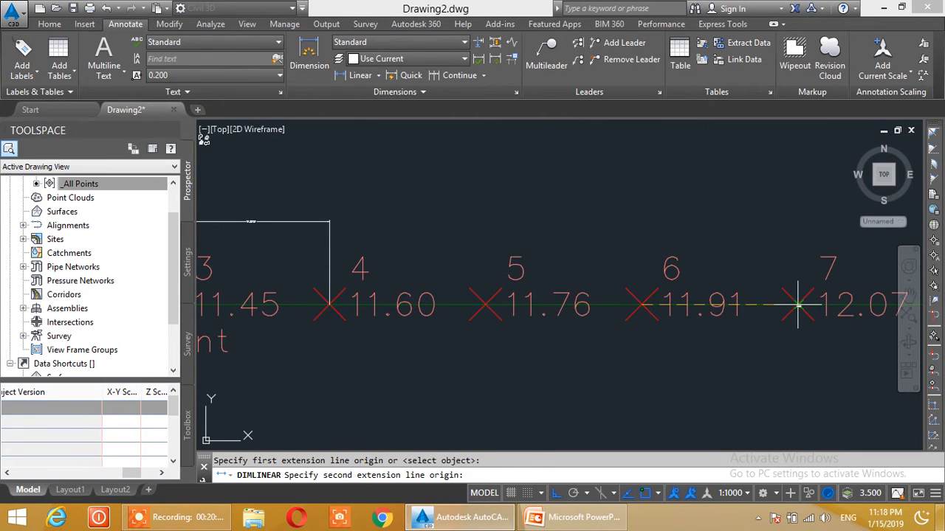
left_click(797, 305)
left_click(724, 229)
scroll(719, 225, "up", 5)
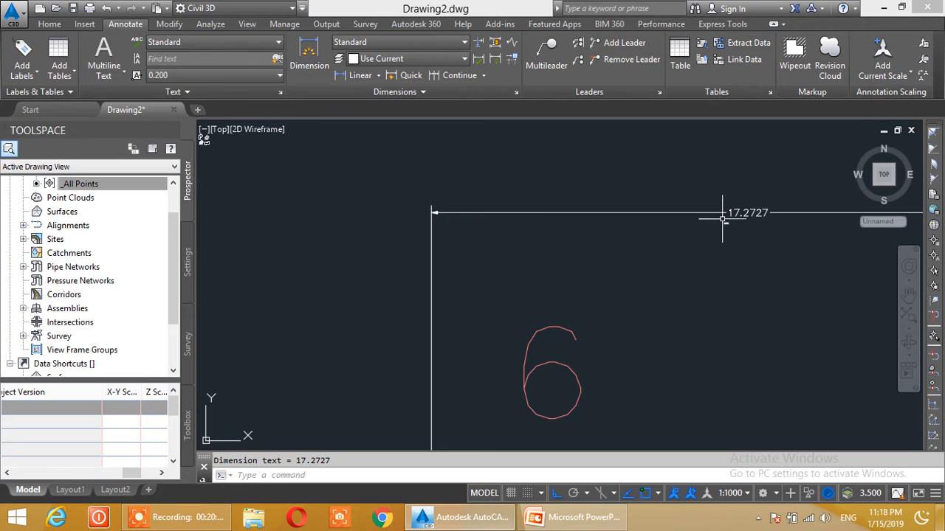
scroll(722, 216, "down", 3)
scroll(638, 277, "down", 3)
middle_click_drag(638, 277, 533, 327)
mouse_move(605, 312)
middle_mouse_down()
mouse_move(507, 302)
mouse_move(518, 284)
middle_mouse_up()
scroll(515, 311, "down", 2)
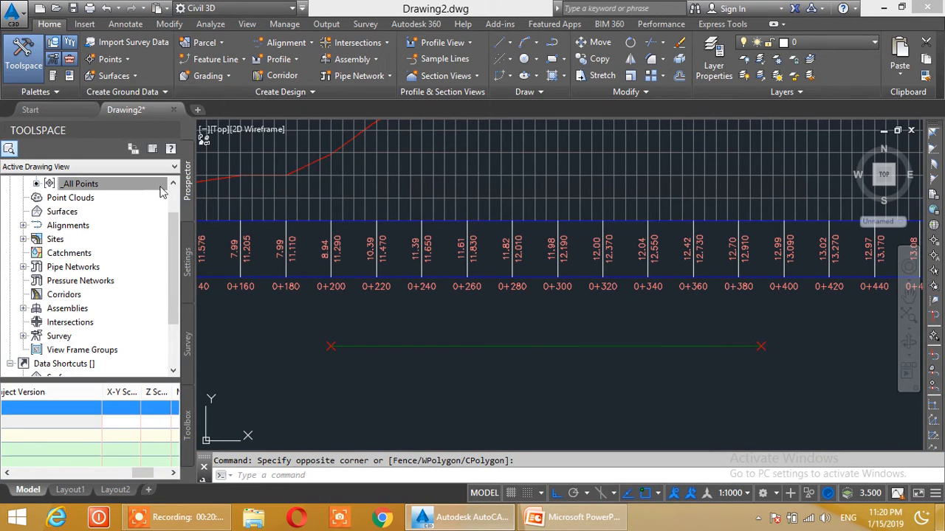
- Start point interpolation By Relative Location and set the prompts for elevations and descriptions to Automatic in the point creation settings
left_click(124, 61)
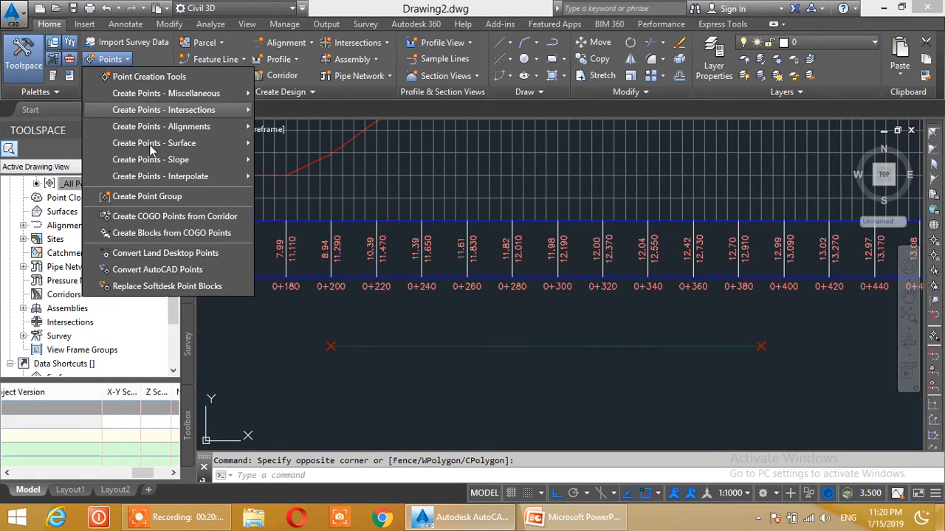
mouse_move(155, 177)
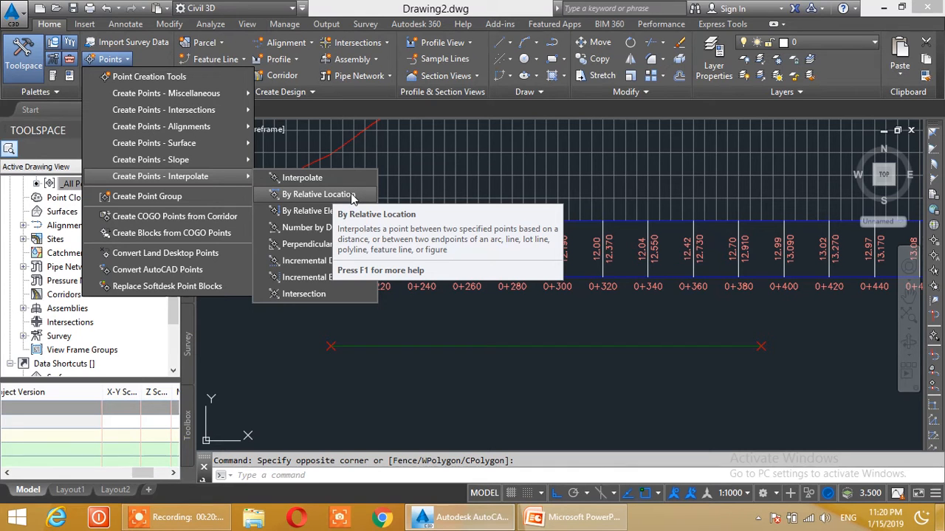
left_click(352, 194)
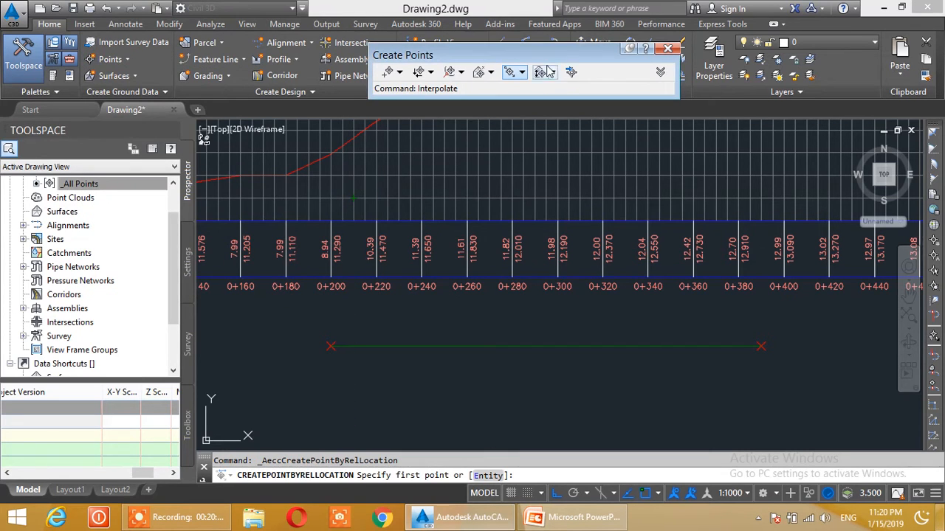
left_click(659, 74)
left_click(385, 117)
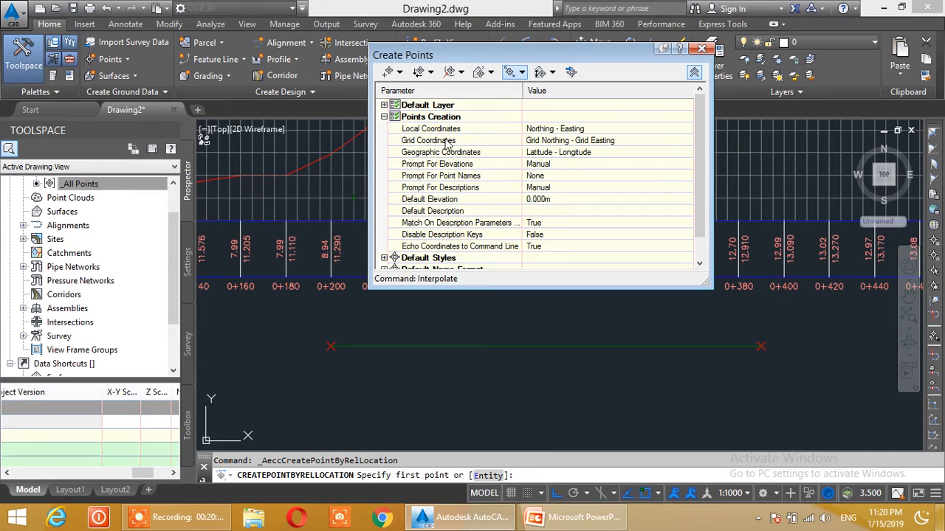
left_click(572, 166)
left_click(550, 176)
left_click(559, 192)
left_click(558, 189)
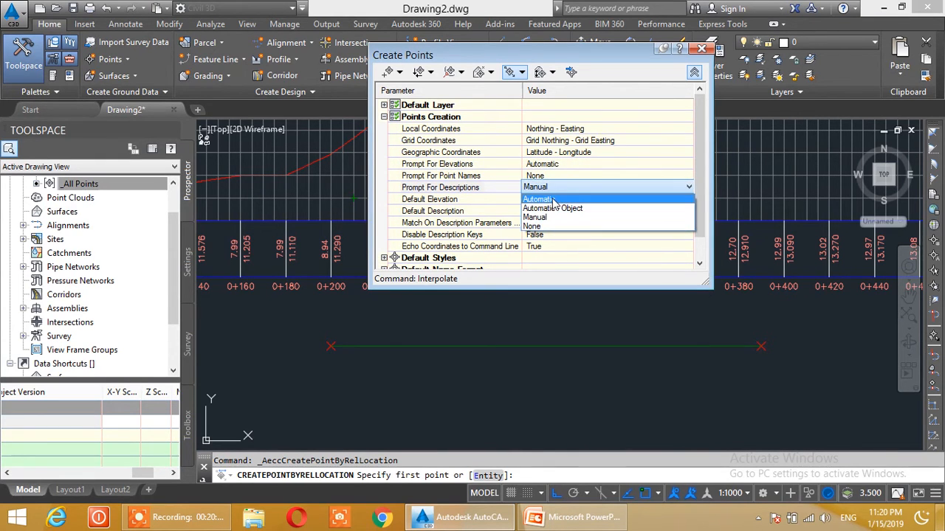
left_click(553, 200)
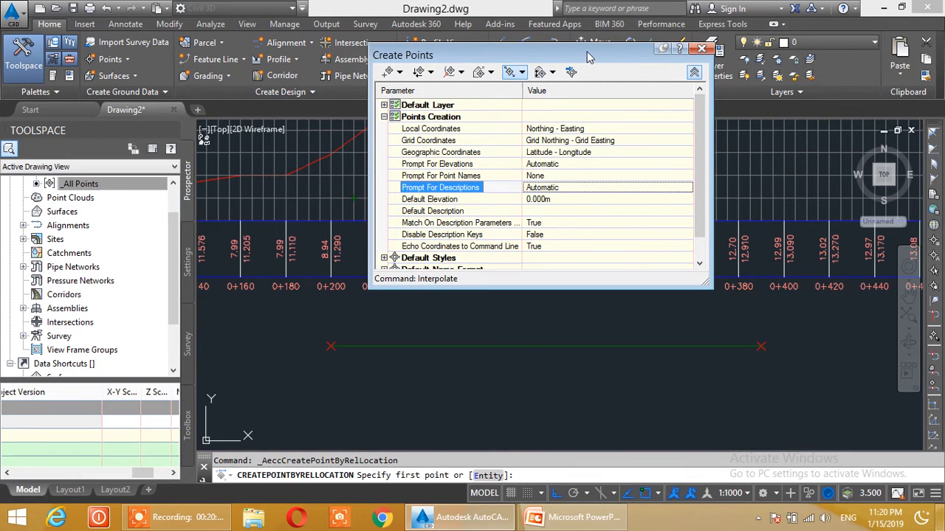
left_click_drag(589, 56, 537, 57)
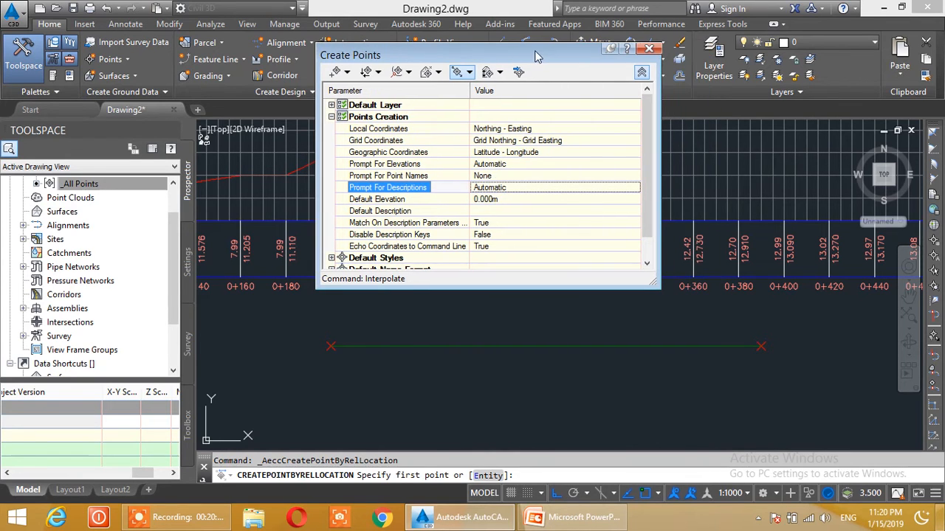
left_click(643, 75)
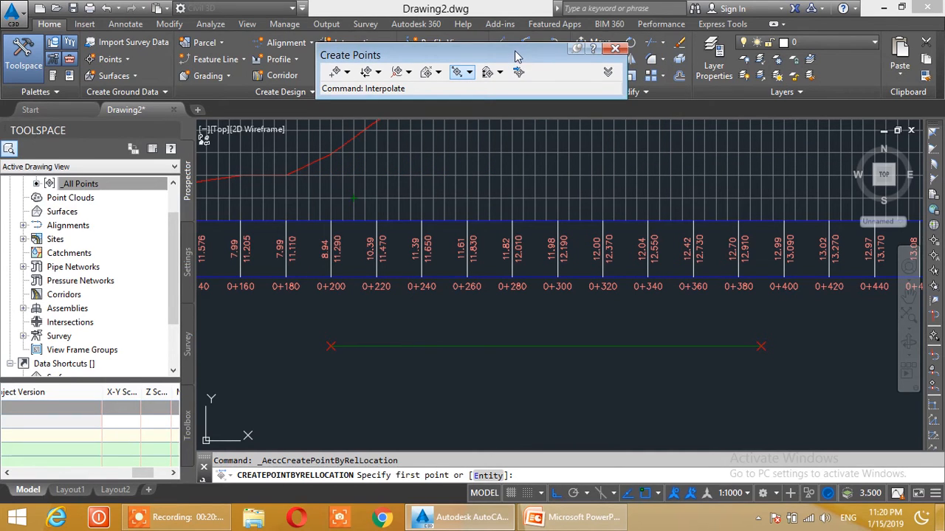
left_click_drag(513, 54, 502, 43)
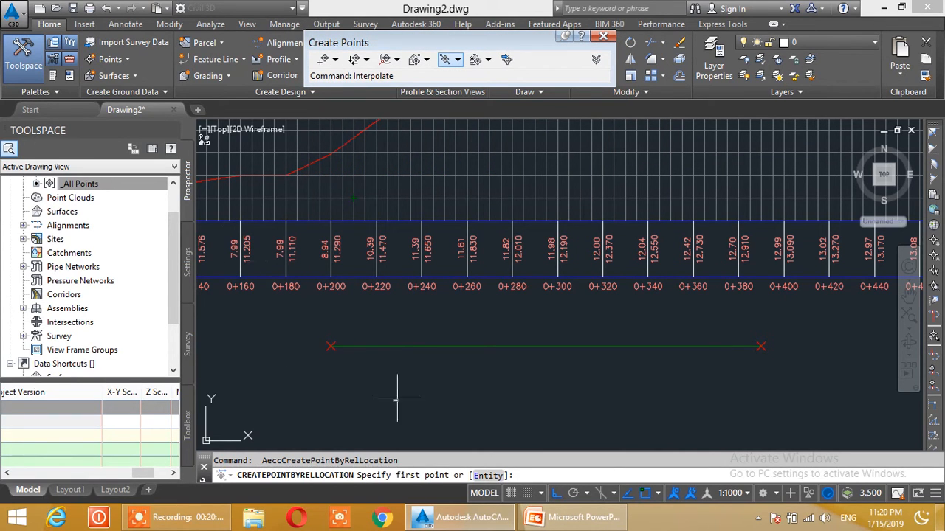
- Specify the line's start and end points as the control points for relative location, accepting their default elevations, 11.290 m for the first
scroll(354, 399, "up", 1)
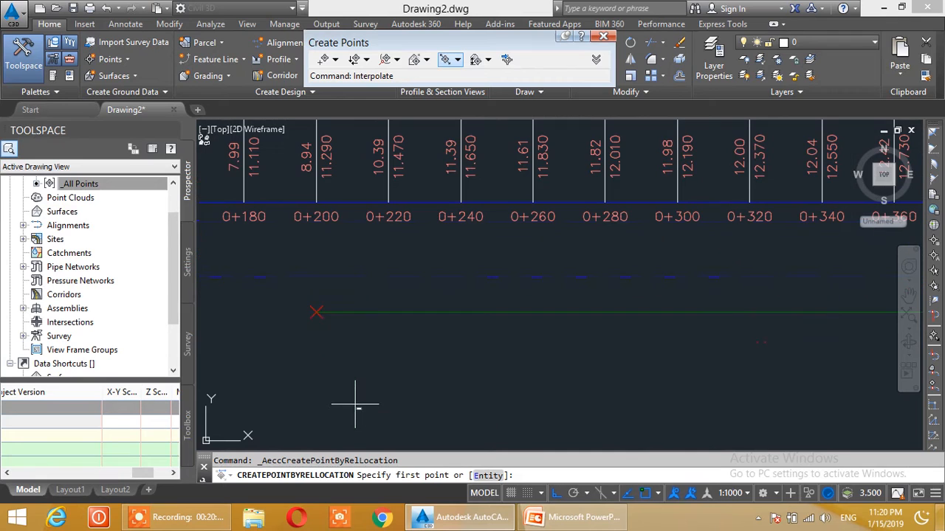
left_click(317, 312)
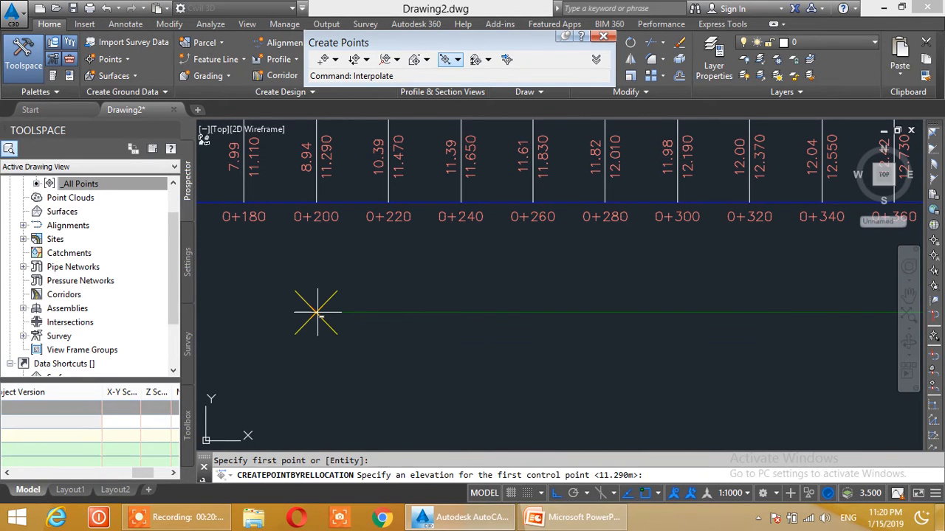
key("Return")
scroll(571, 360, "down", 2)
middle_click_drag(628, 364, 619, 369)
scroll(682, 353, "up", 2)
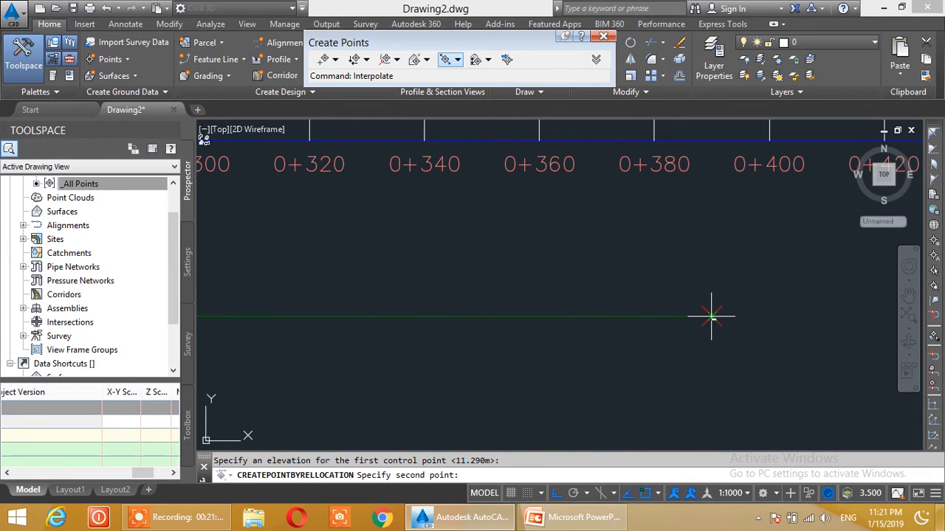
left_click(708, 318)
key("Return")
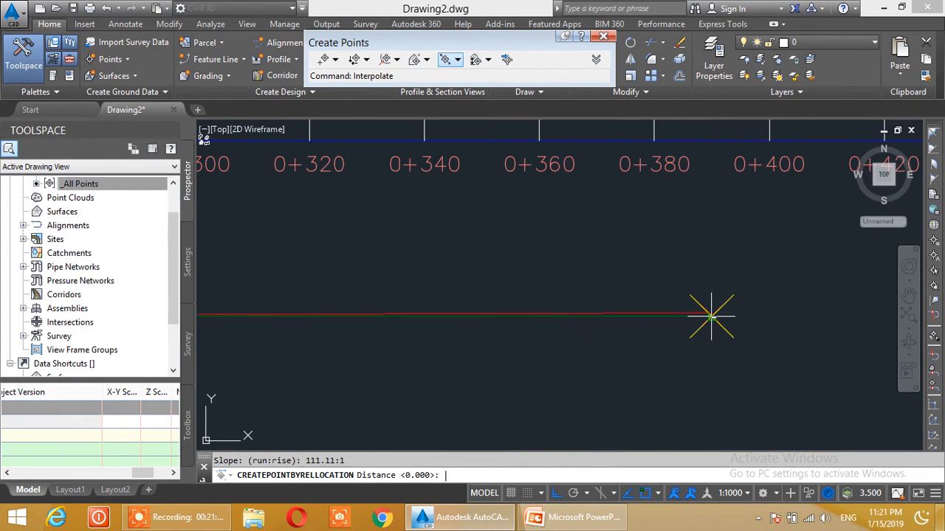
- Create interpolated points at distances 20 and 14.236 from the start point, both with the default 0.000 offset
scroll(413, 347, "down", 2)
middle_click_drag(399, 353, 685, 344)
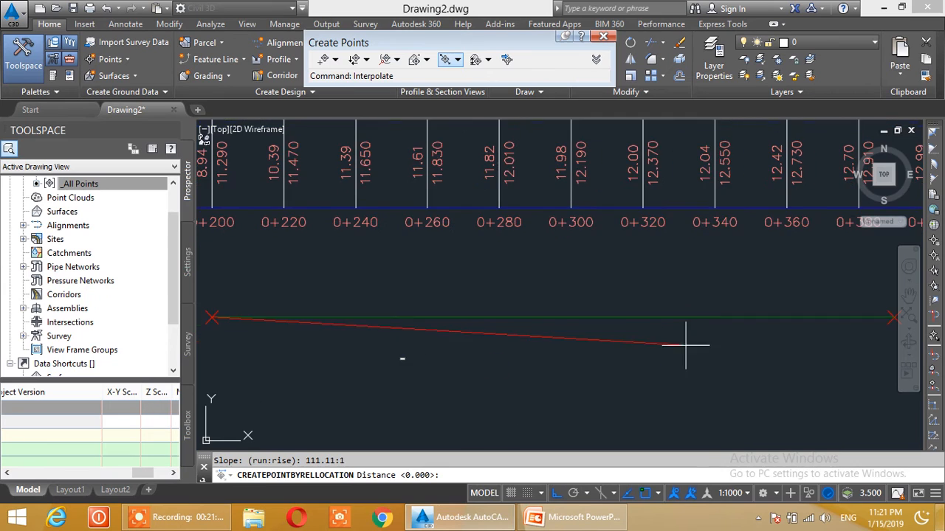
middle_click_drag(408, 354, 521, 344)
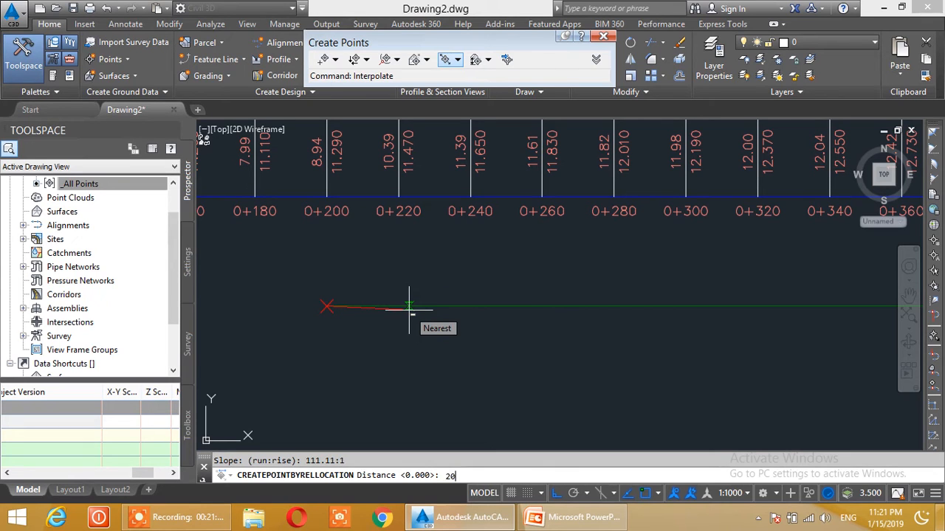
key("Return")
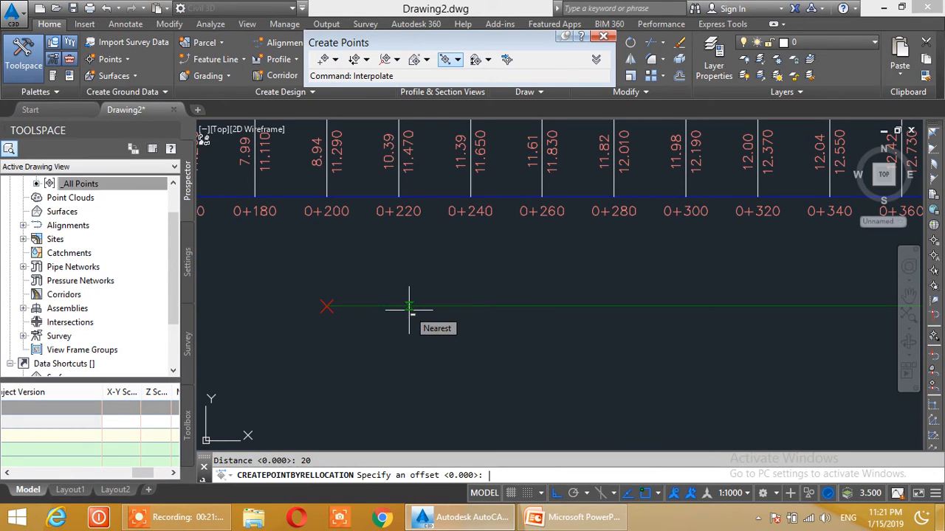
key("Return")
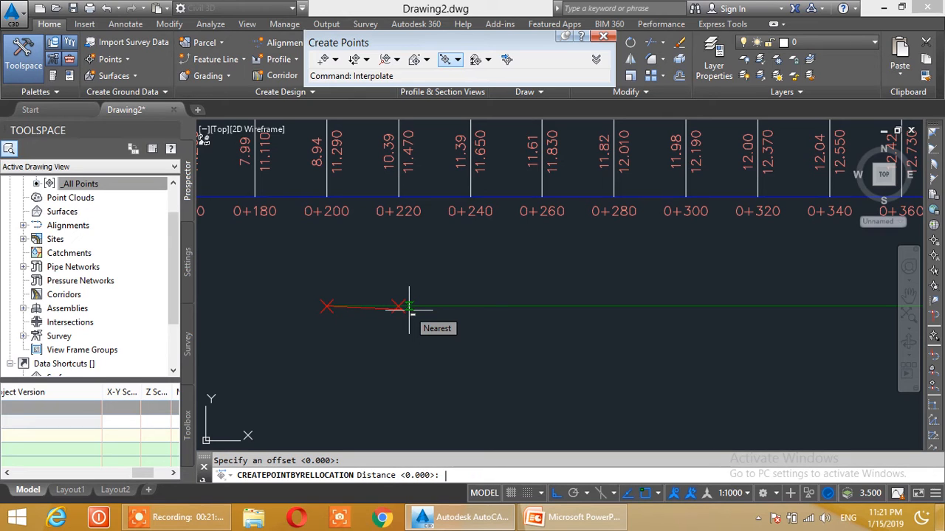
type("14.236")
key("Return")
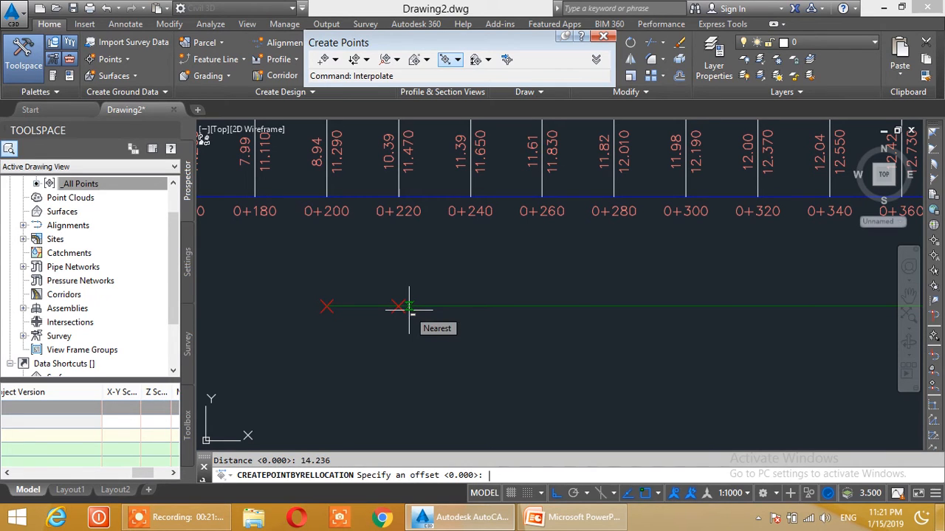
key("Return")
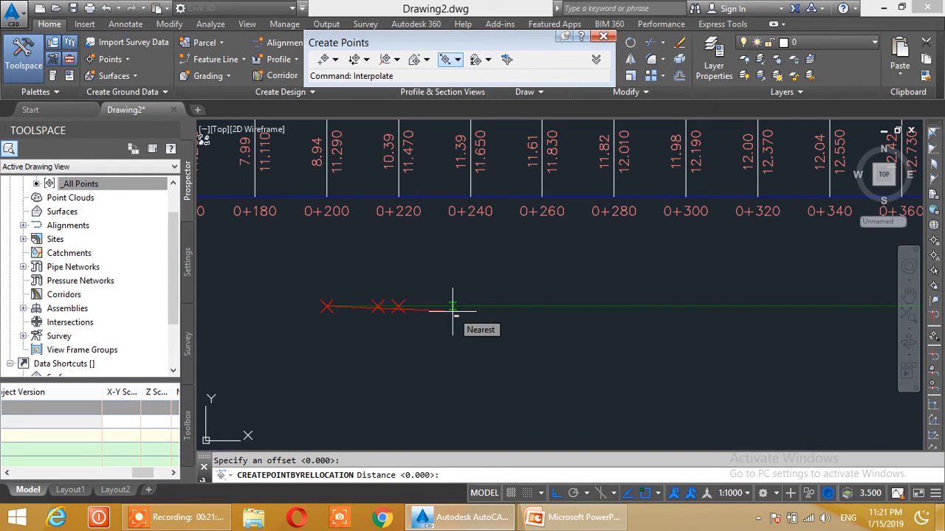
- Create interpolated points at distances 50, about 70 and 89.365 from the start point, keeping the default 0.000 offset
type("50")
key("Return")
key("Return")
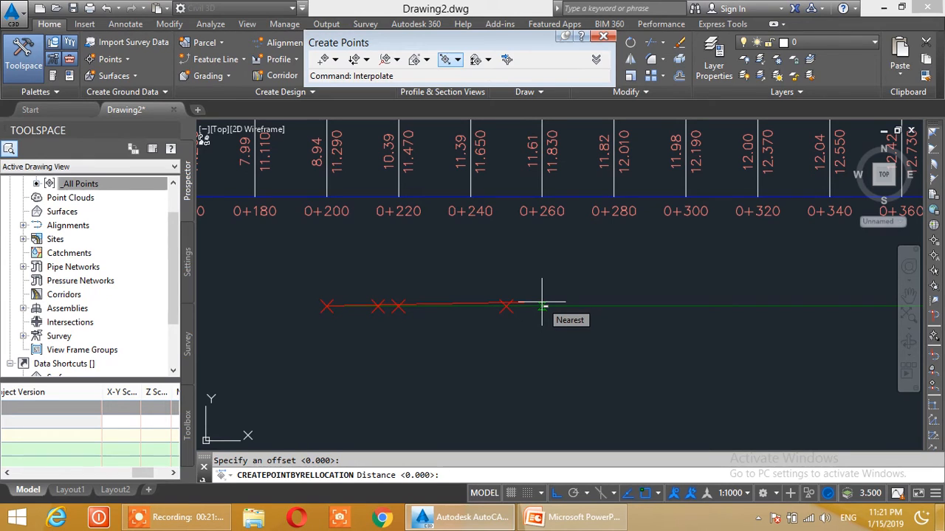
type("5")
key("Return")
key("Return")
type("89.365")
key("Return")
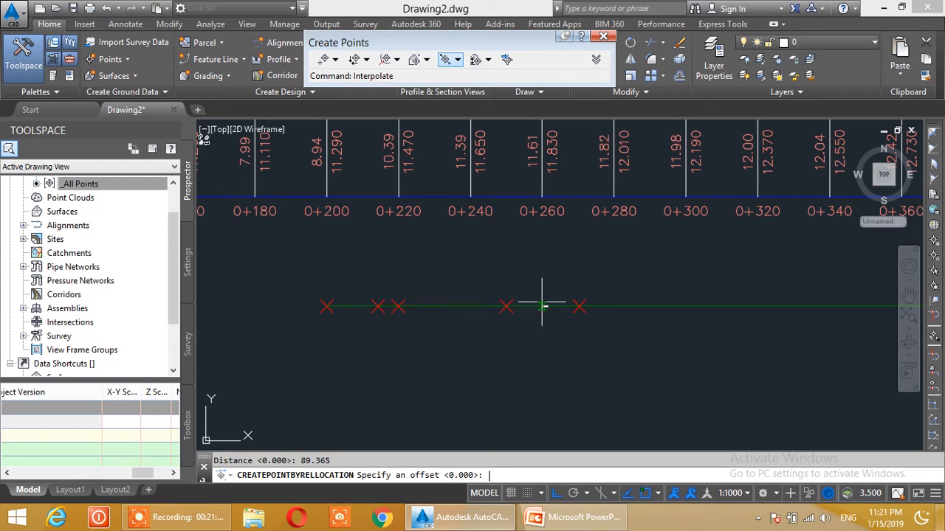
key("Return")
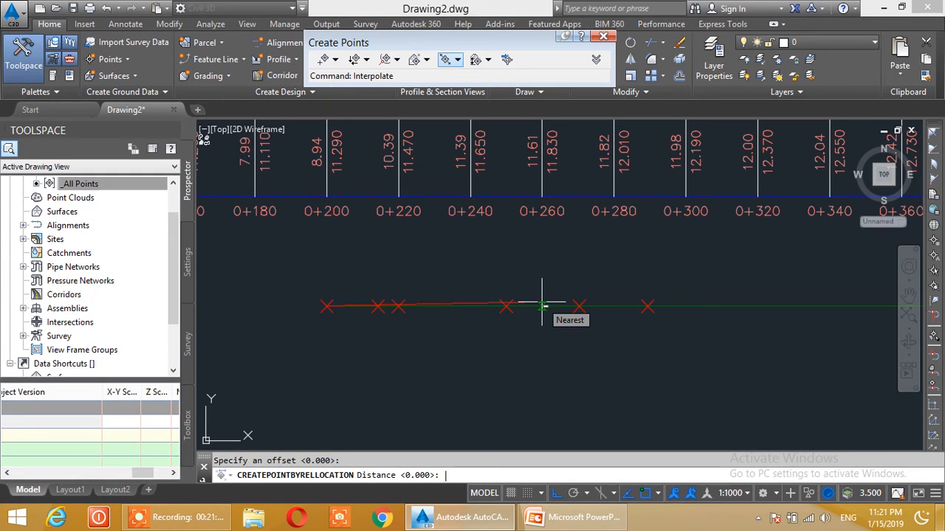
- Create interpolated points at distances 100 and 150 from the start point with the default 0.000 offset
type("100")
key("Return")
key("Return")
type("150")
key("Return")
key("Return")
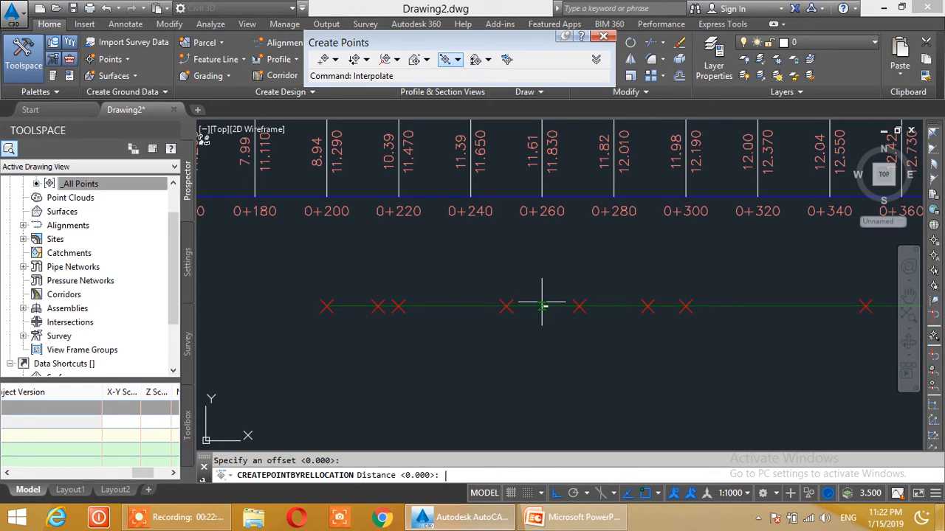
- Create interpolated points at distances 160 and 180 with the default 0.000 offset and end the relative location command
scroll(552, 295, "down", 2)
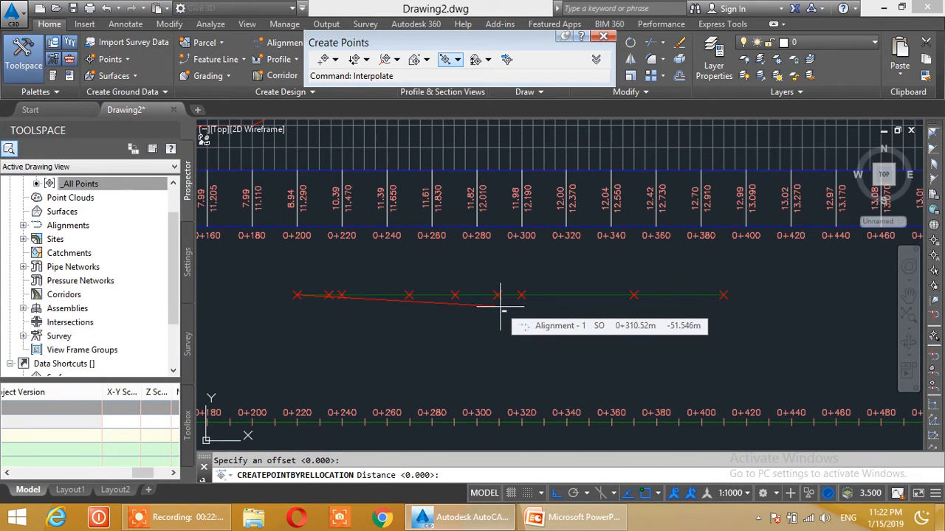
type("160")
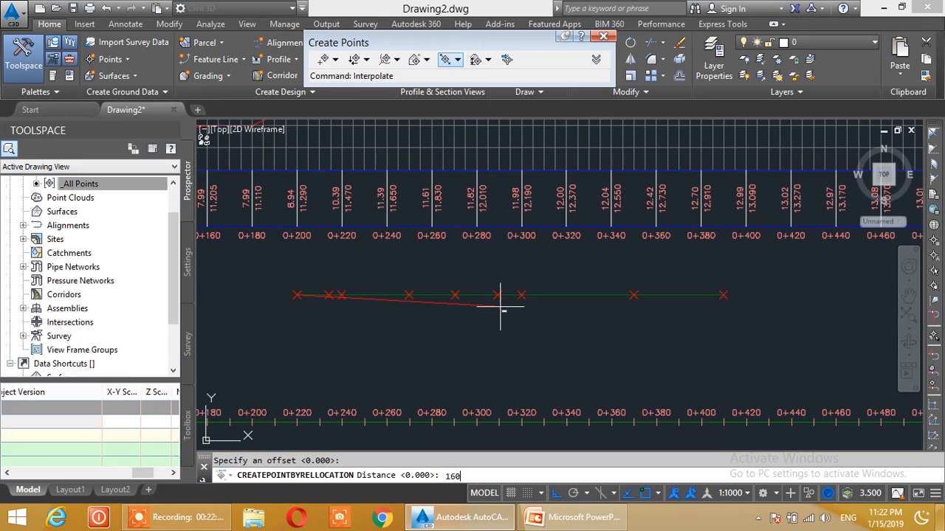
key("Return")
key("Return")
type("180")
key("Return")
key("Return")
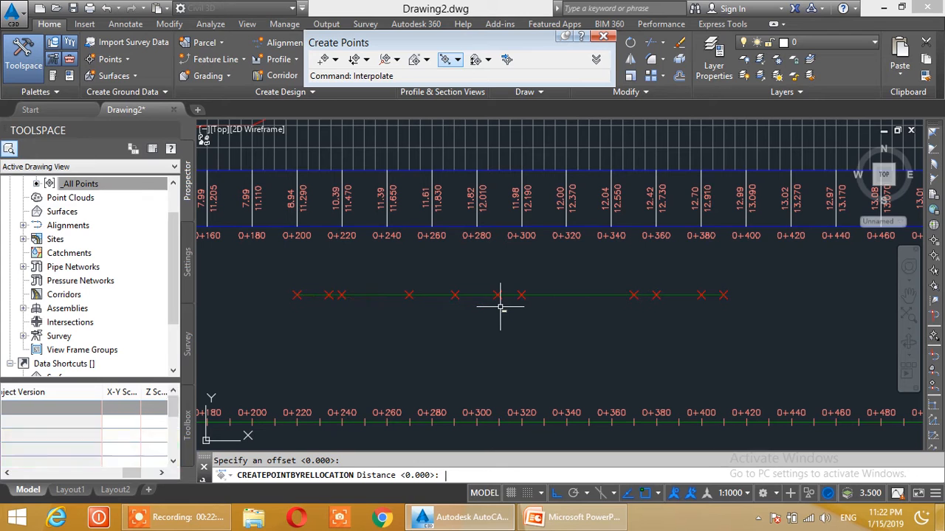
key("Escape")
scroll(296, 305, "up", 3)
scroll(361, 325, "down", 3)
middle_click_drag(382, 331, 390, 332)
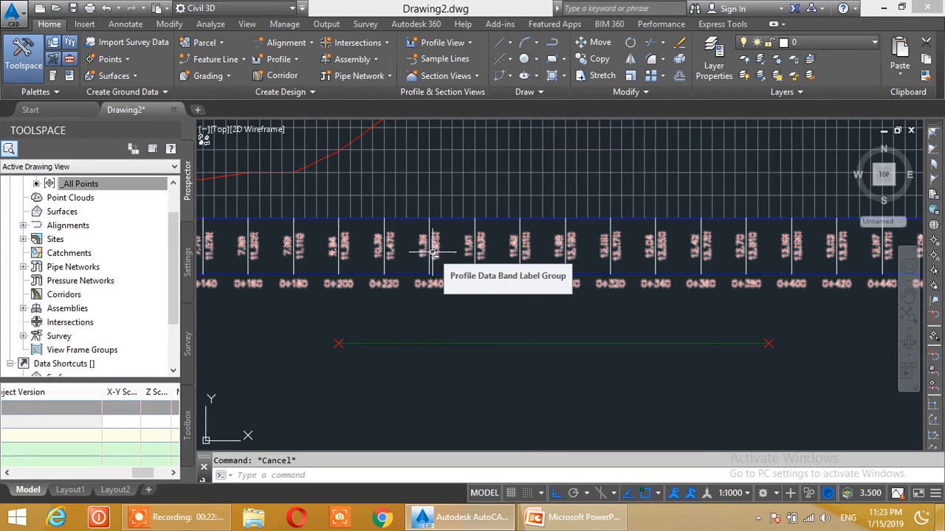
- Start point interpolation By Relative Elevation and set the prompts for elevations and descriptions to Automatic in the point creation settings
left_click(110, 59)
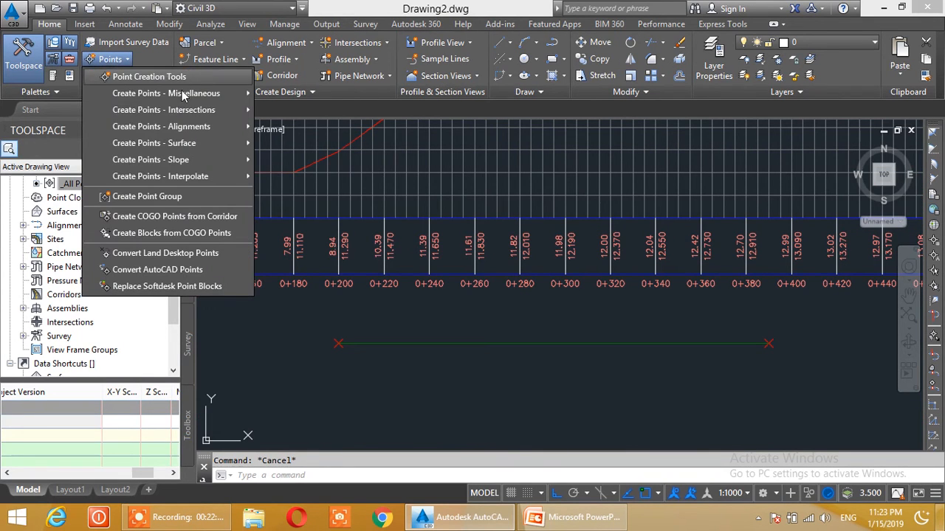
mouse_move(177, 177)
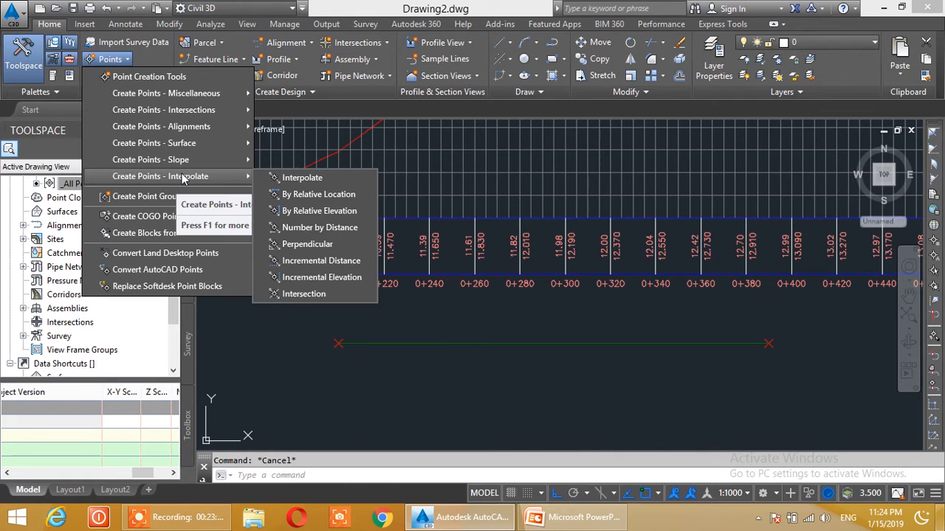
mouse_move(218, 182)
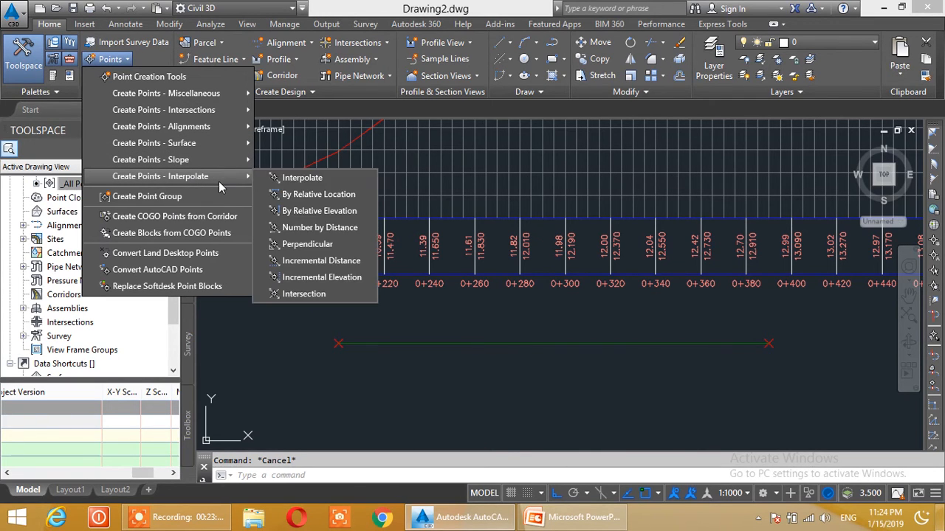
left_click(330, 219)
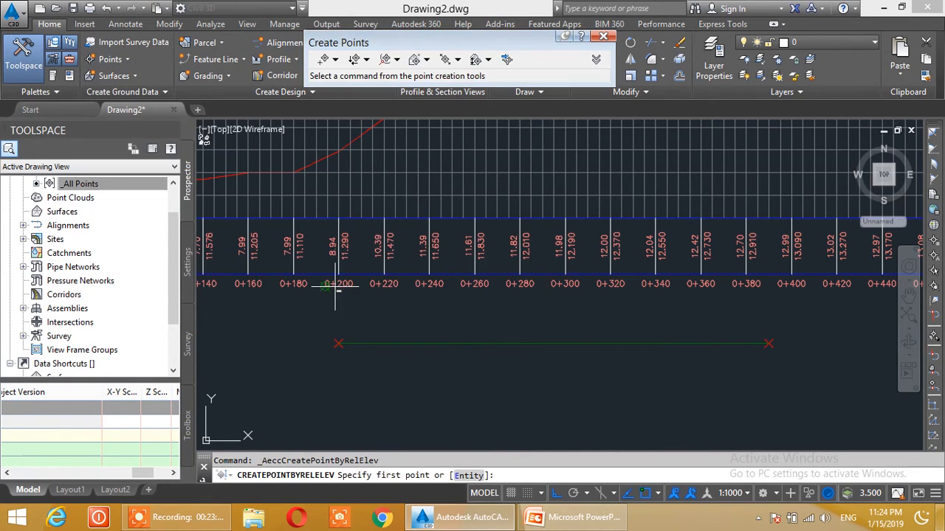
left_click(597, 59)
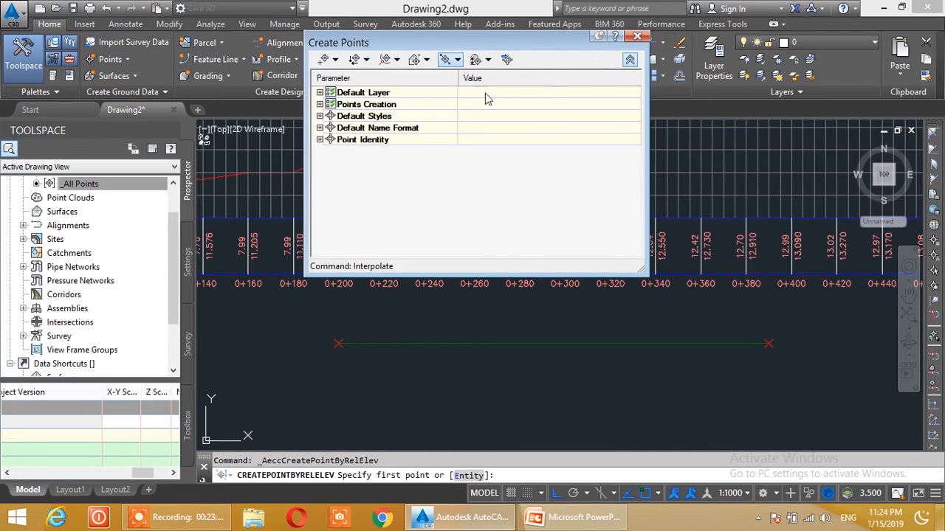
left_click(320, 104)
left_click(516, 155)
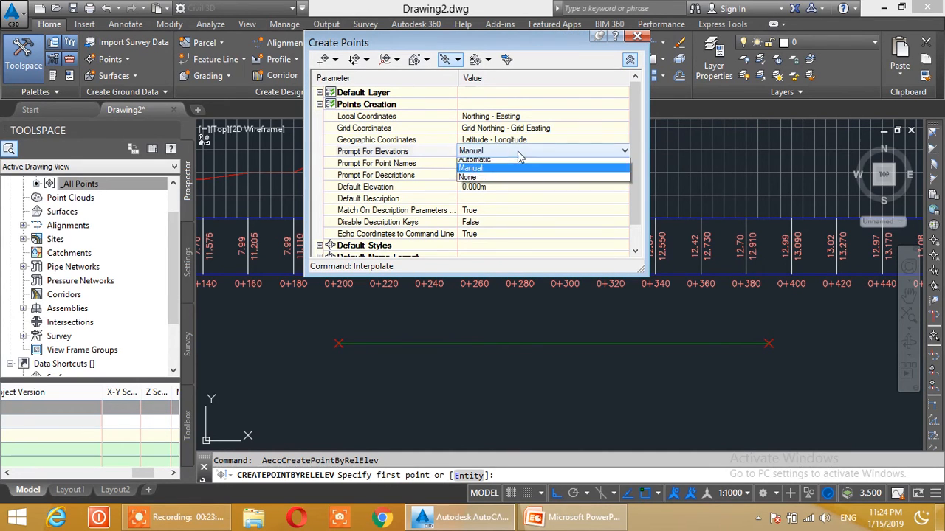
left_click(514, 165)
left_click(505, 177)
left_click(505, 178)
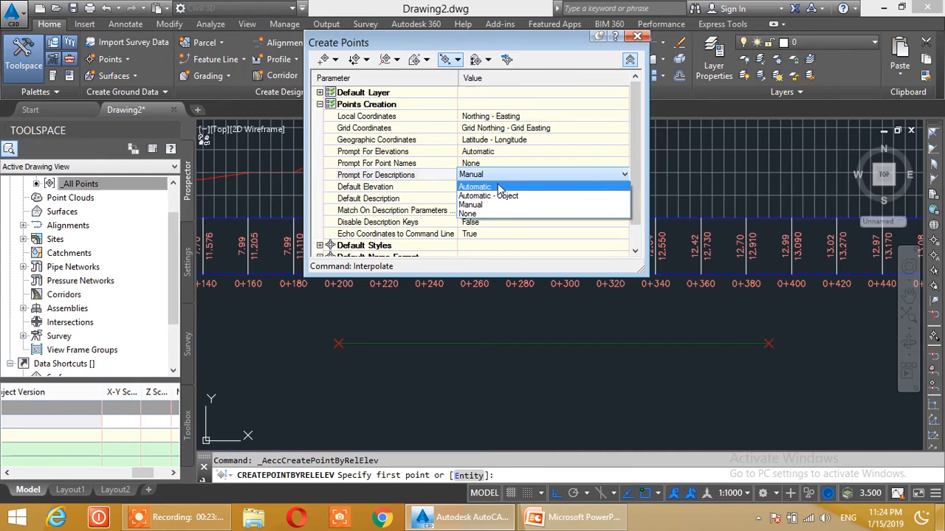
left_click(500, 187)
left_click(628, 60)
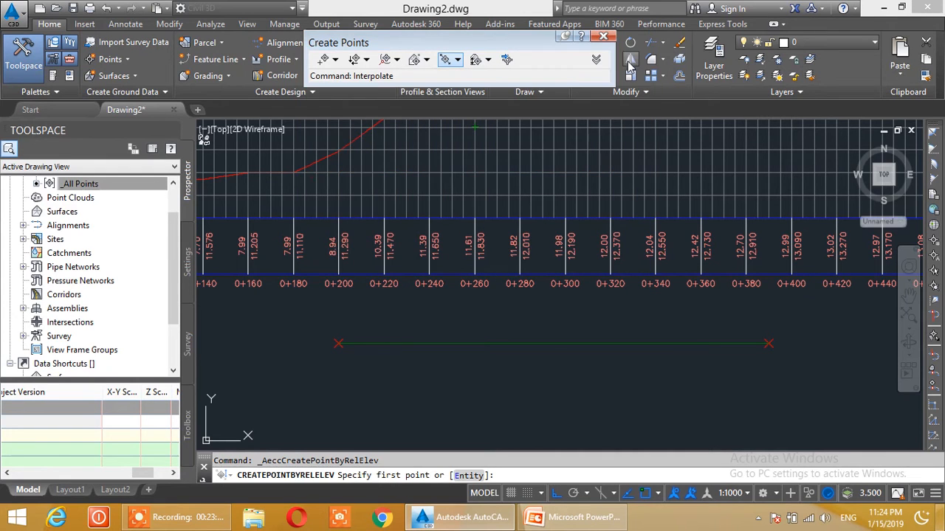
- Specify the line's start and end points as control points for relative elevation, accepting the elevations 11.290 m and 13.000 m
scroll(343, 345, "up", 2)
left_click(342, 339)
key("Return")
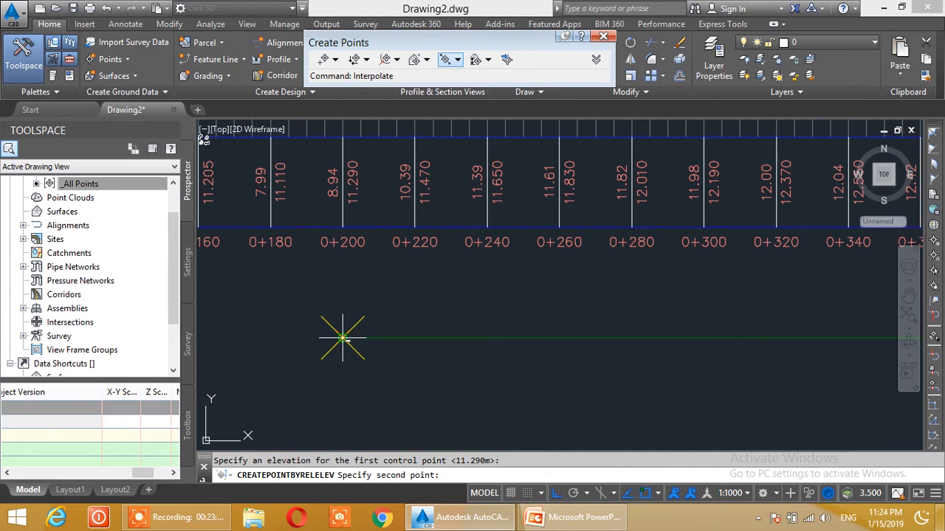
scroll(637, 371, "down", 3)
middle_click_drag(793, 371, 730, 371)
scroll(730, 370, "up", 4)
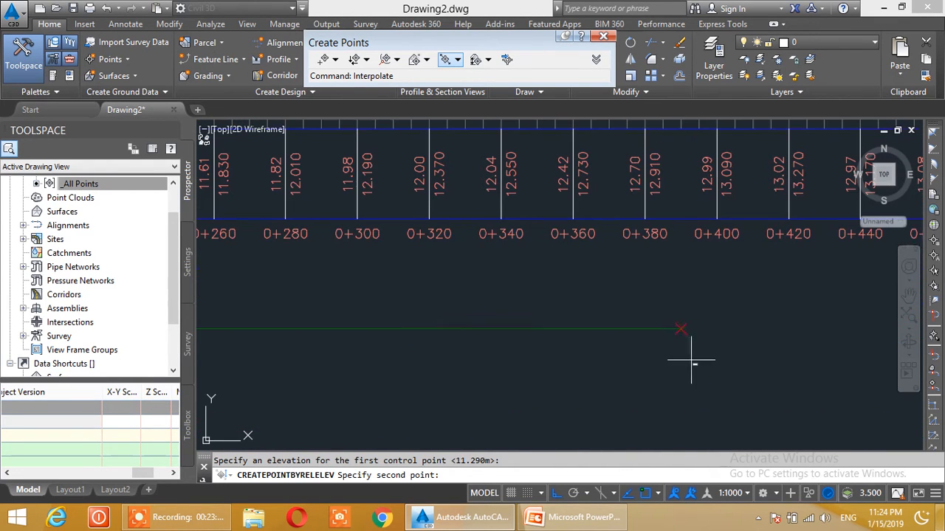
left_click(681, 329)
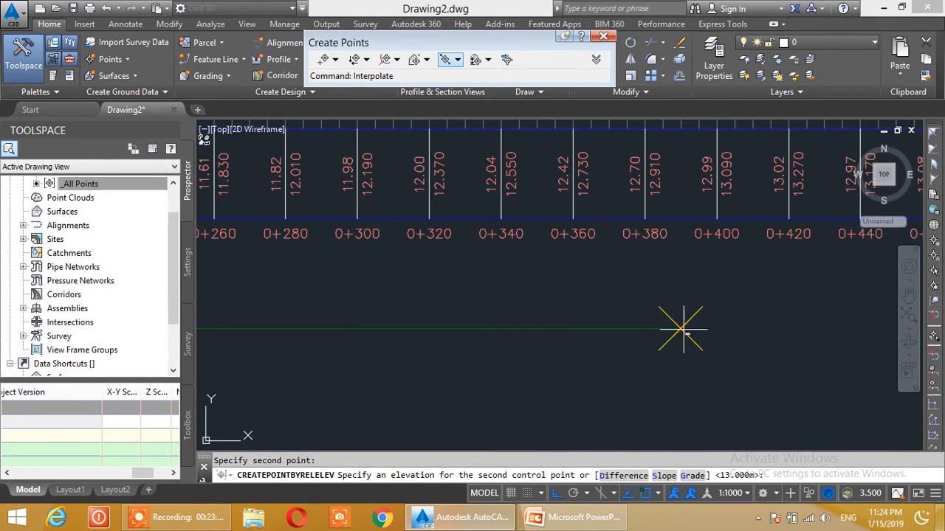
key("Return")
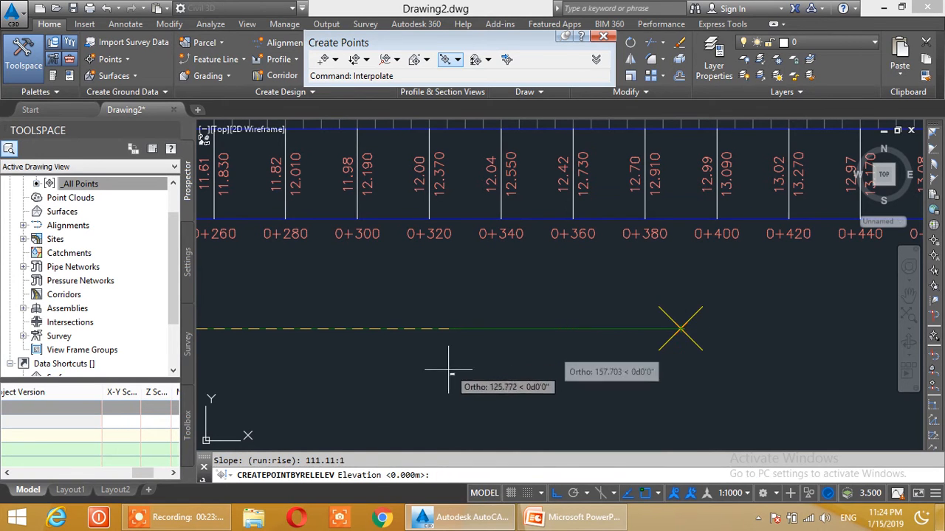
- Create an interpolated point at elevation 11.40 m along the line with the default 0.000 offset
scroll(413, 373, "down", 3)
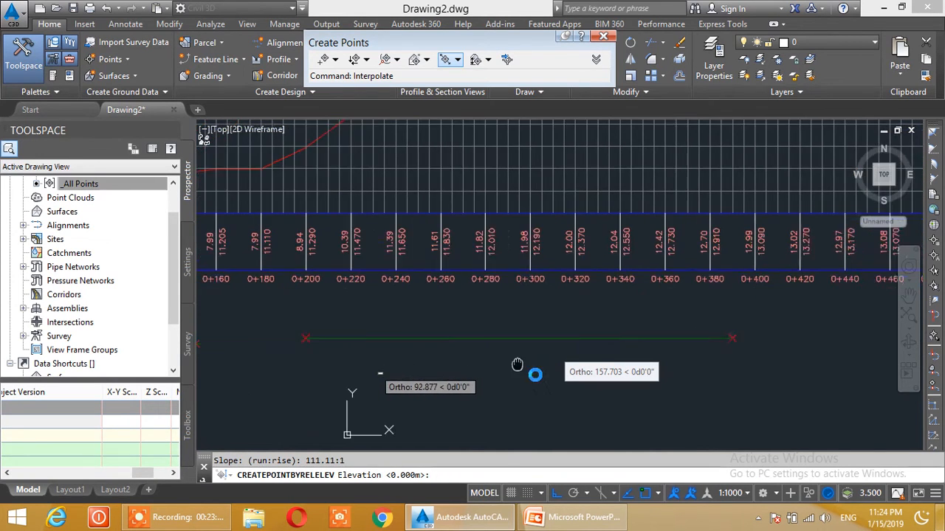
scroll(532, 362, "up", 3)
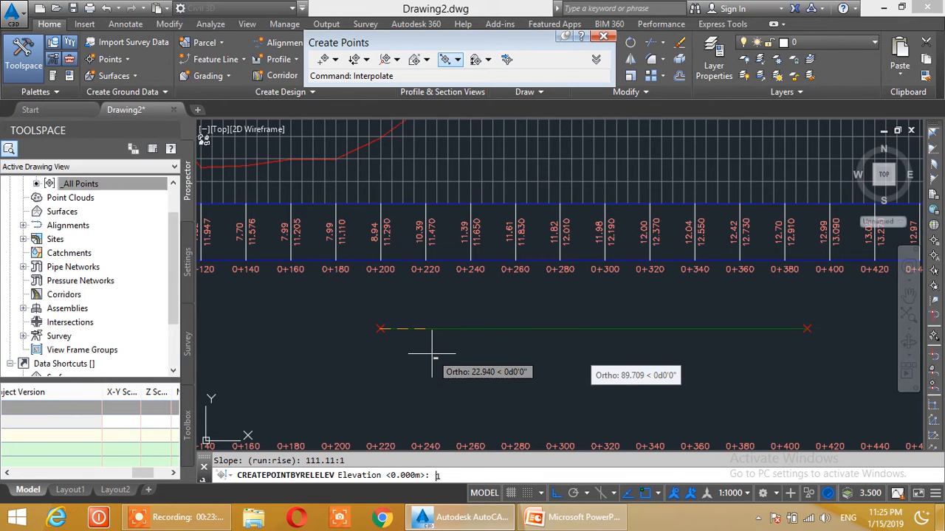
type(".40")
key("Return")
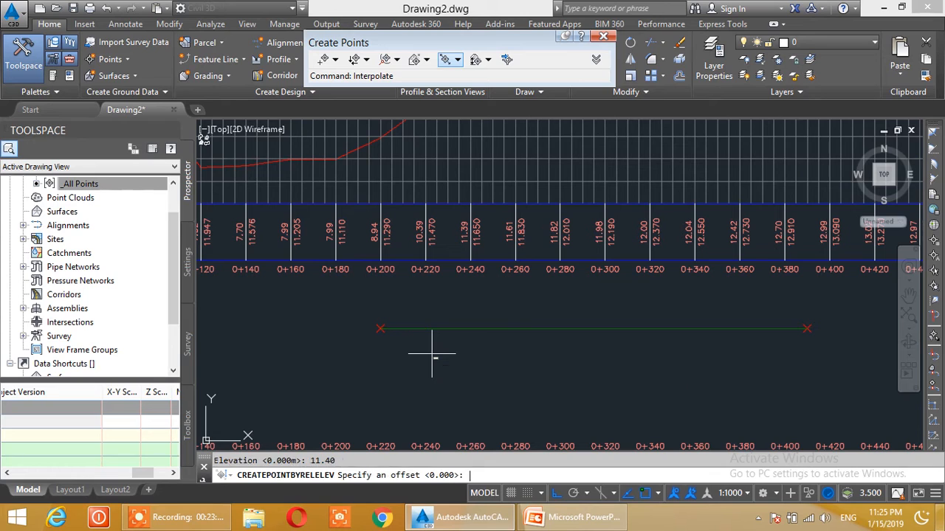
key("Return")
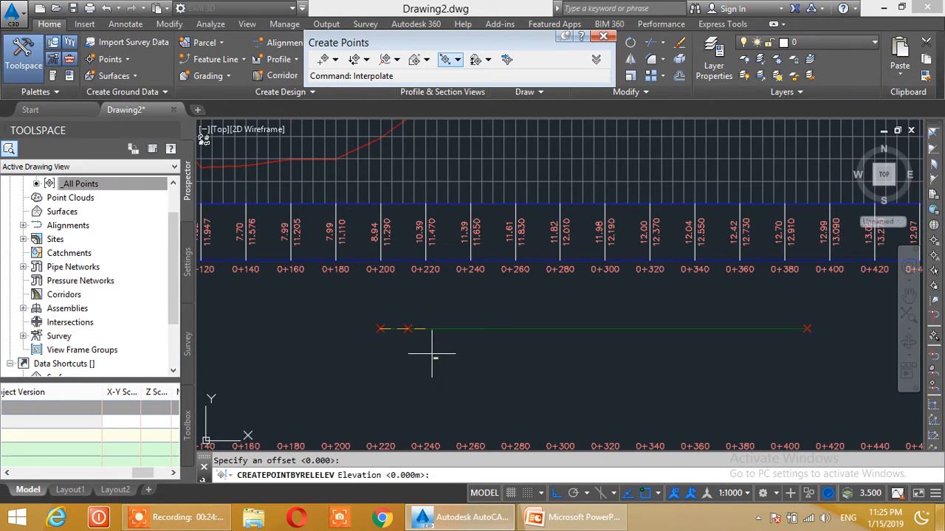
- Create interpolated points at elevations 11.60, 11.90 and 12.10 m along the line with the default 0.000 offset
type("11.60")
key("Return")
key("Return")
type("11.90")
key("Return")
key("Return")
type("12.1")
type("0")
key("Return")
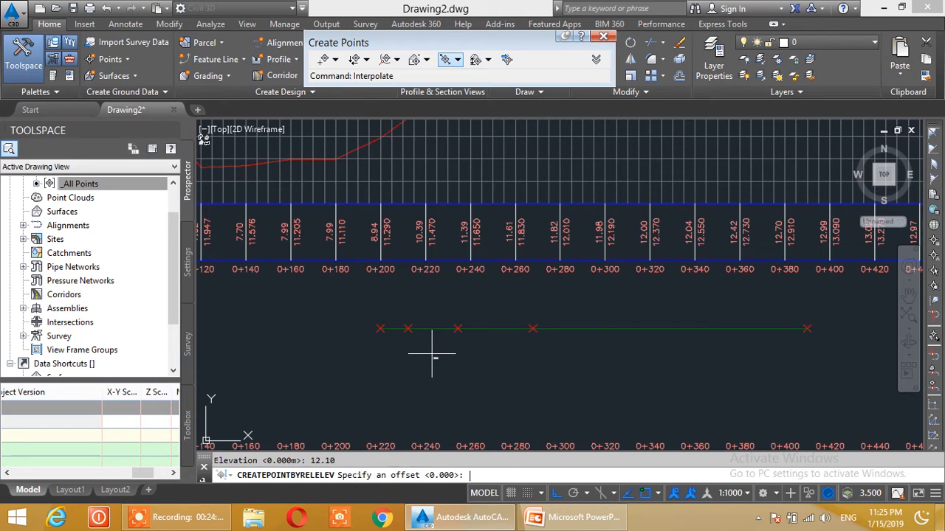
key("Return")
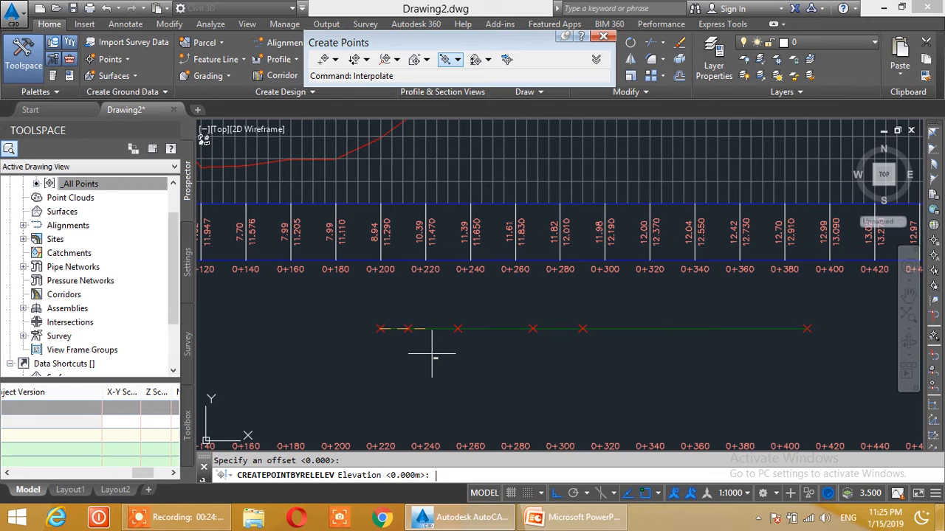
- Create interpolated points at elevations 12.80 and 12.60 m with the default 0.000 offset and end the relative elevation command
type("12.80")
key("Return")
key("Return")
type("12.60")
key("Return")
key("Return")
key("Escape")
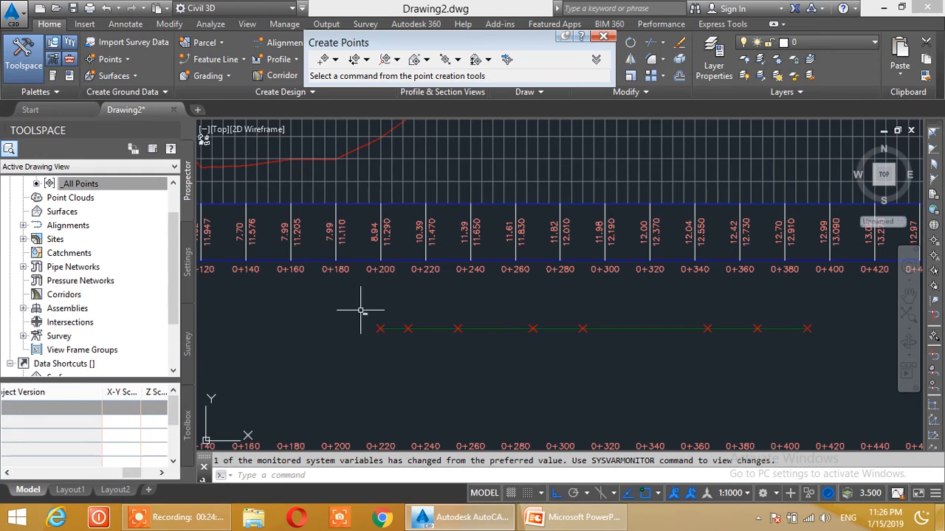
- Select the line with its points and set the point label style of the COGO points to Point#-Elevation-Description
left_click(360, 311)
left_click(868, 391)
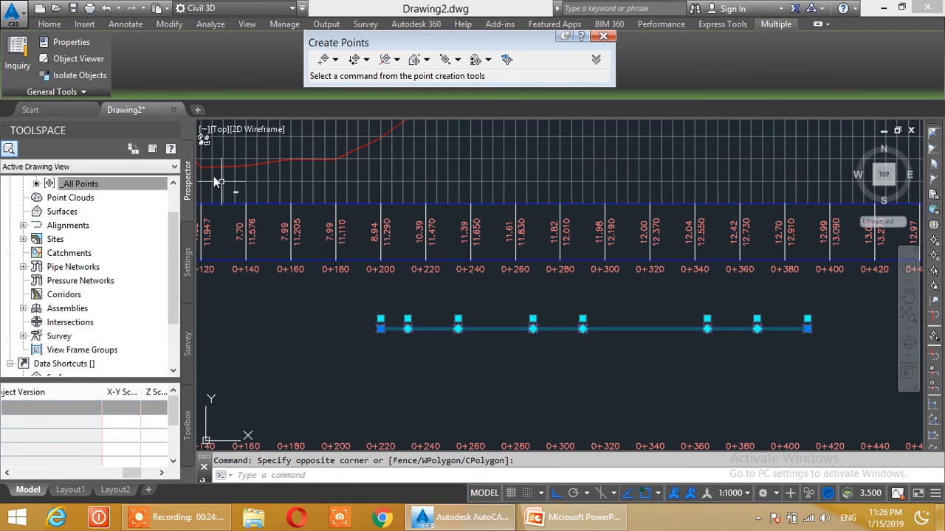
left_click(72, 45)
left_click(253, 142)
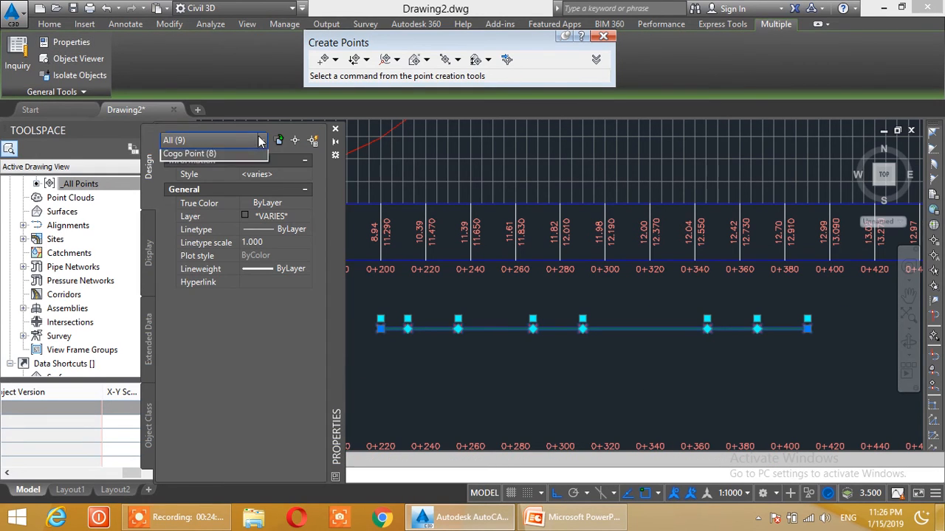
left_click(206, 182)
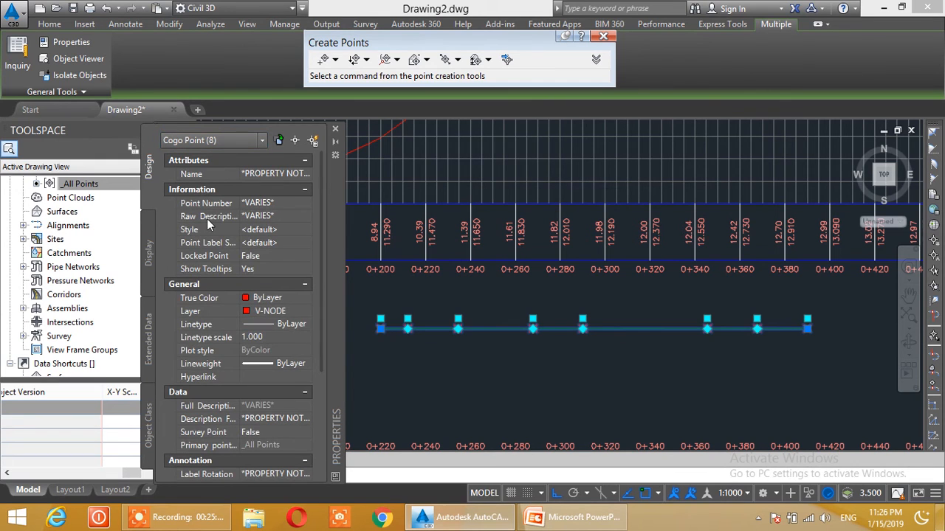
left_click(267, 246)
left_click(301, 243)
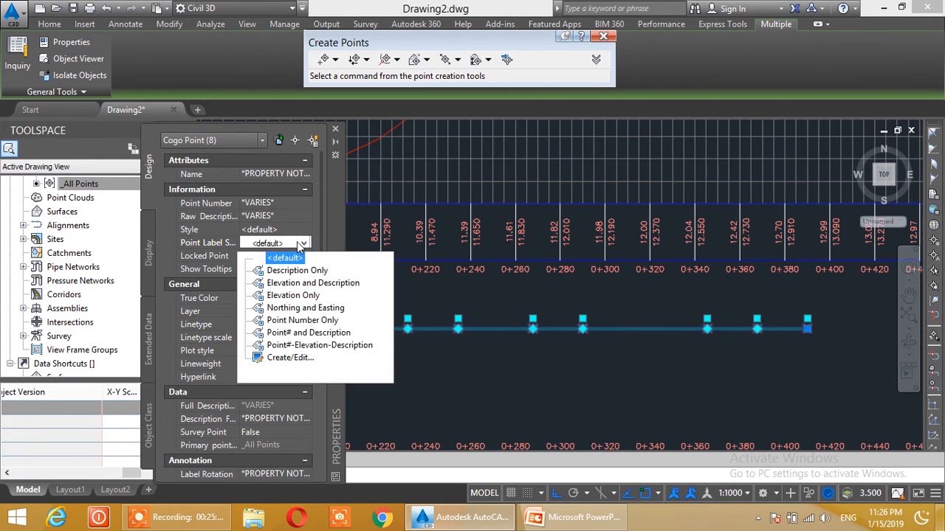
left_click(295, 345)
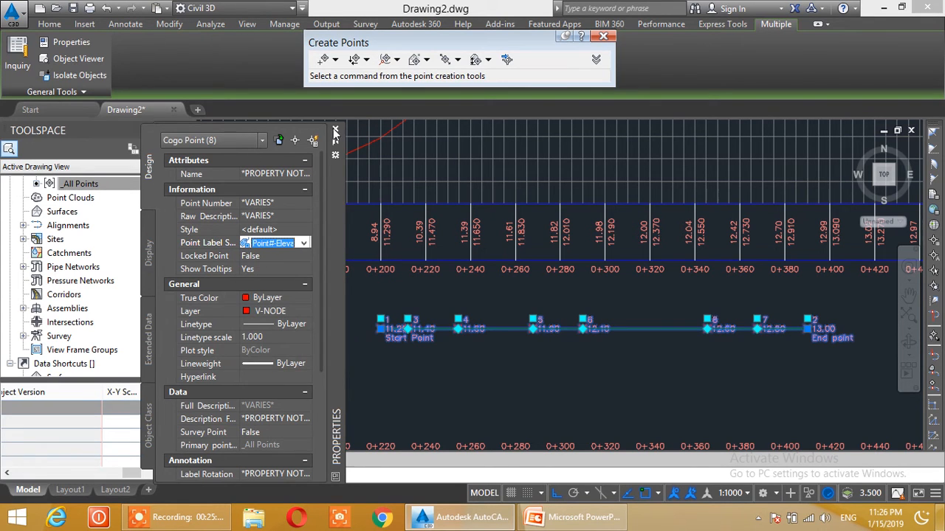
left_click(335, 129)
key("Escape")
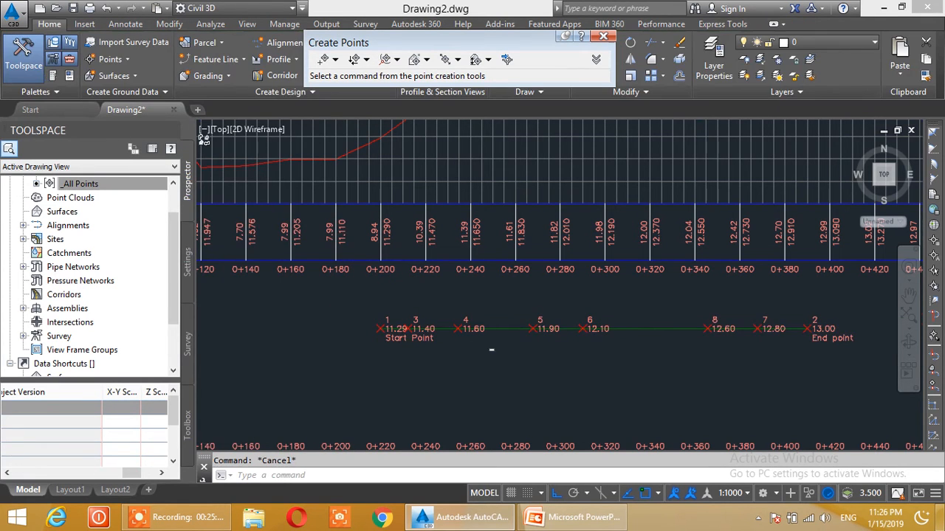
- Undo the label style change and the points interpolated by relative elevation, leaving only the line's start and end points
scroll(490, 347, "up", 2)
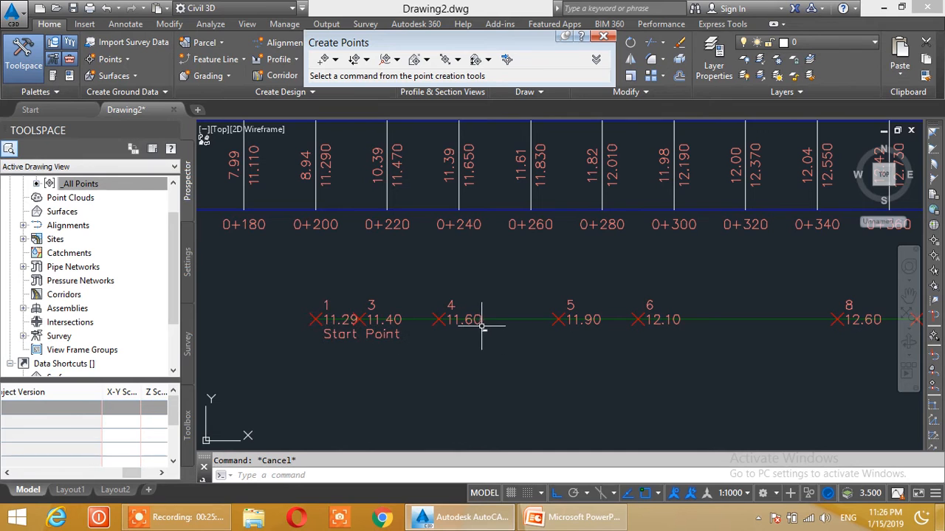
mouse_move(685, 348)
middle_mouse_down()
mouse_move(696, 352)
mouse_move(654, 312)
middle_mouse_up()
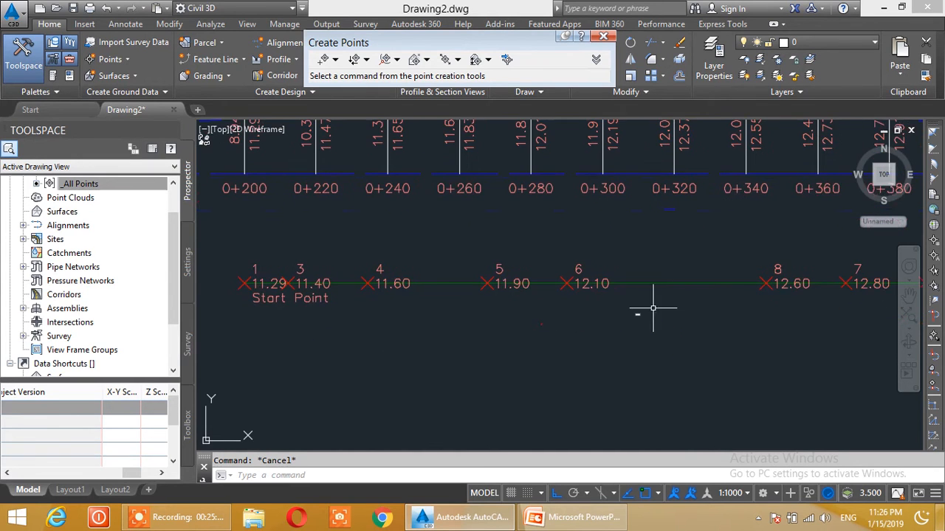
mouse_move(775, 311)
middle_mouse_down()
mouse_move(636, 301)
mouse_move(598, 316)
mouse_move(634, 302)
middle_mouse_up()
scroll(727, 302, "down", 1)
scroll(515, 299, "up", 1)
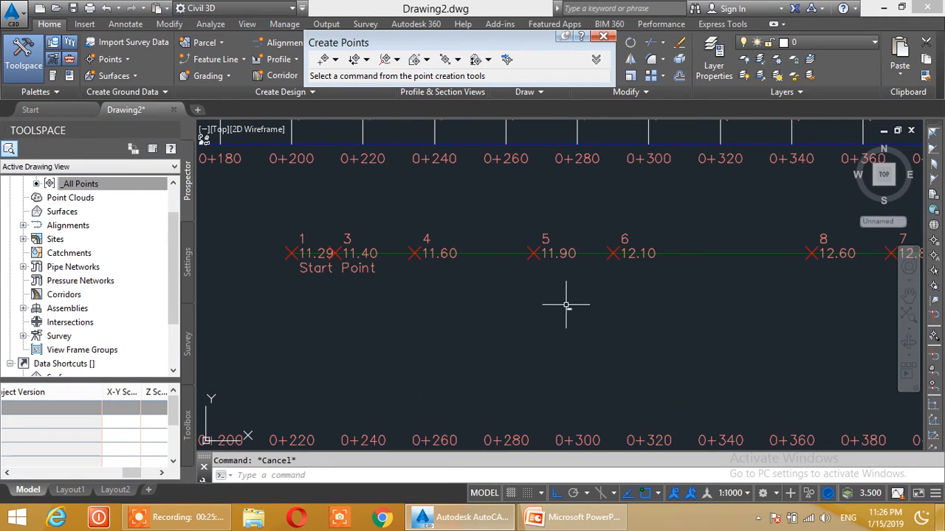
scroll(567, 306, "down", 1)
middle_click_drag(567, 306, 498, 303)
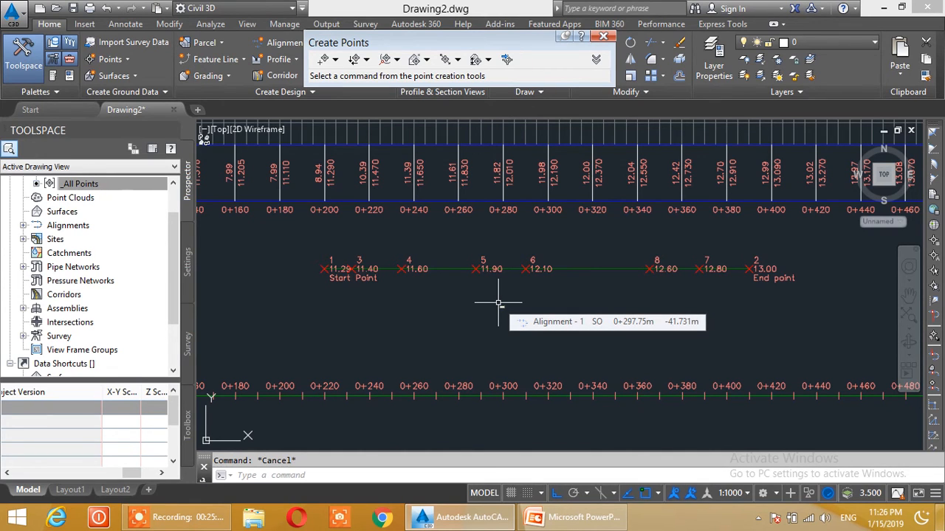
key("ctrl+z")
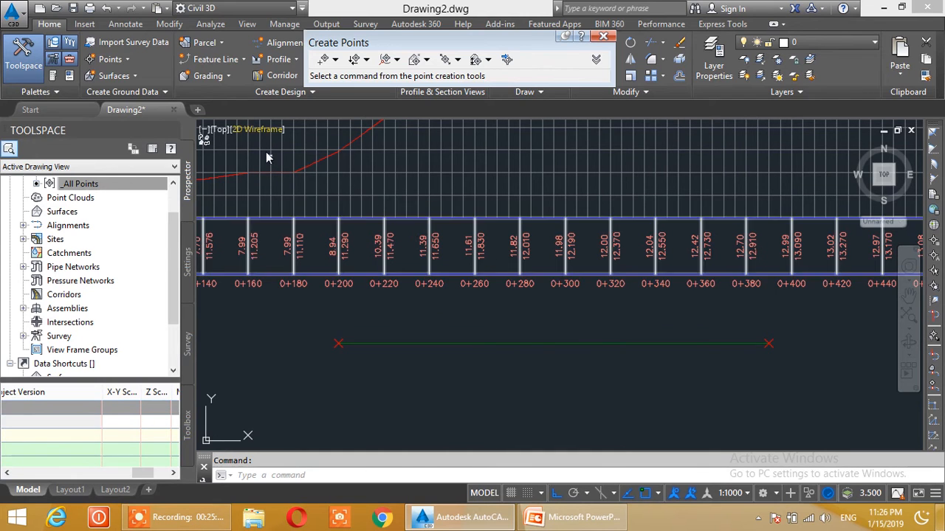
- Start interpolation by Incremental Elevation with the line's start and end points as control points, accepting elevations 11.290 m and 13.000 m
left_click(110, 60)
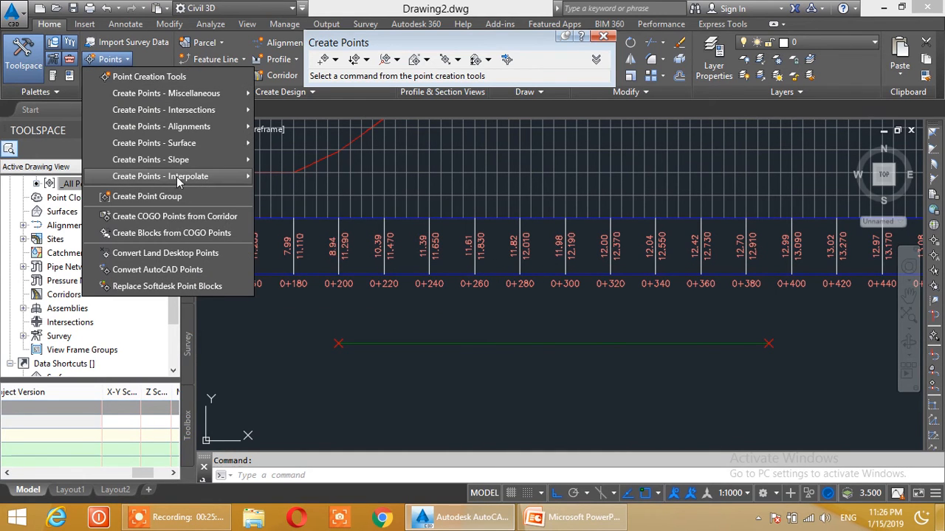
mouse_move(179, 178)
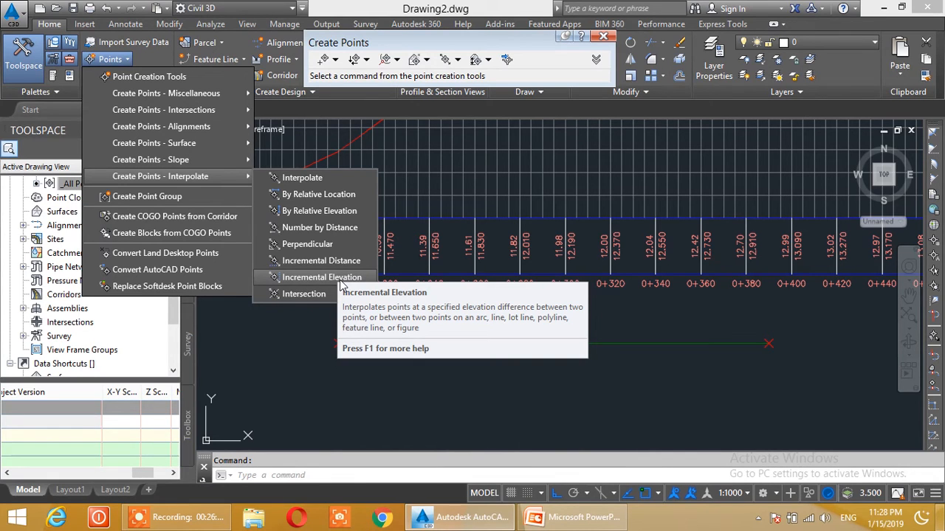
left_click(340, 282)
scroll(337, 380, "up", 2)
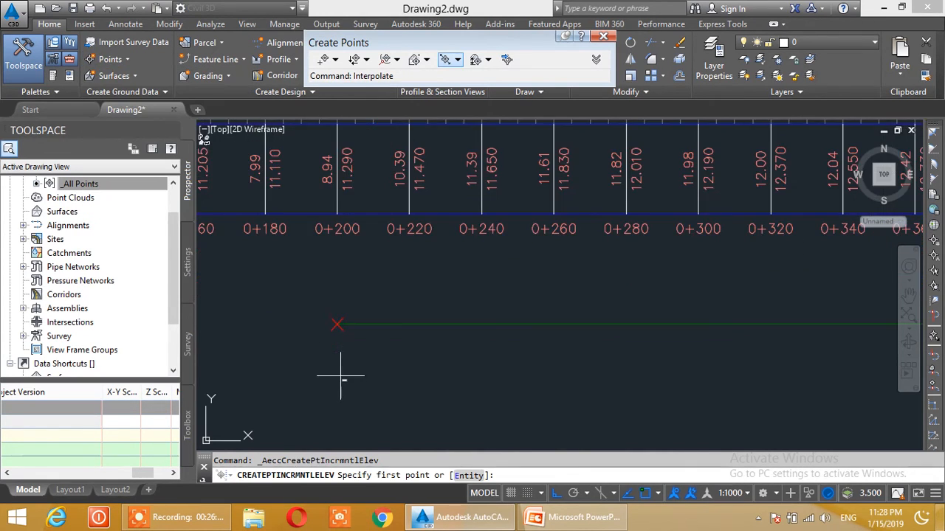
left_click(340, 323)
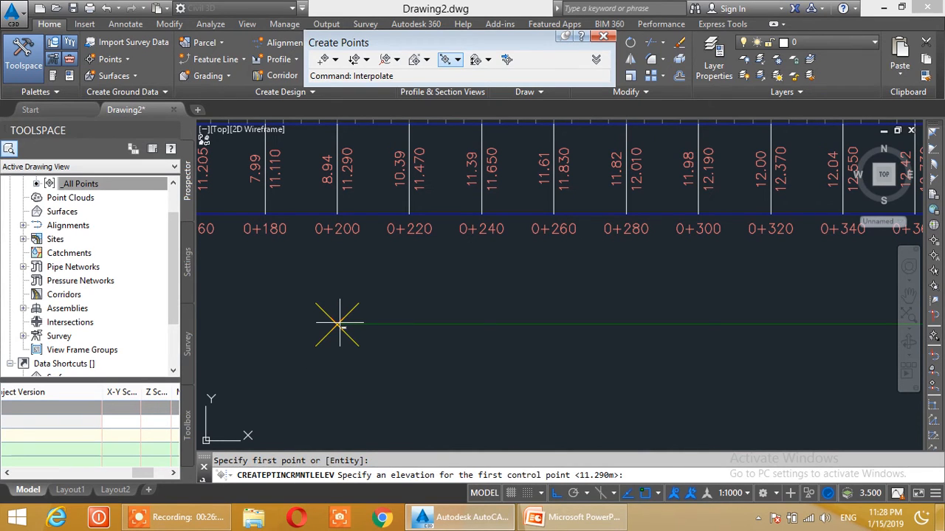
key("Return")
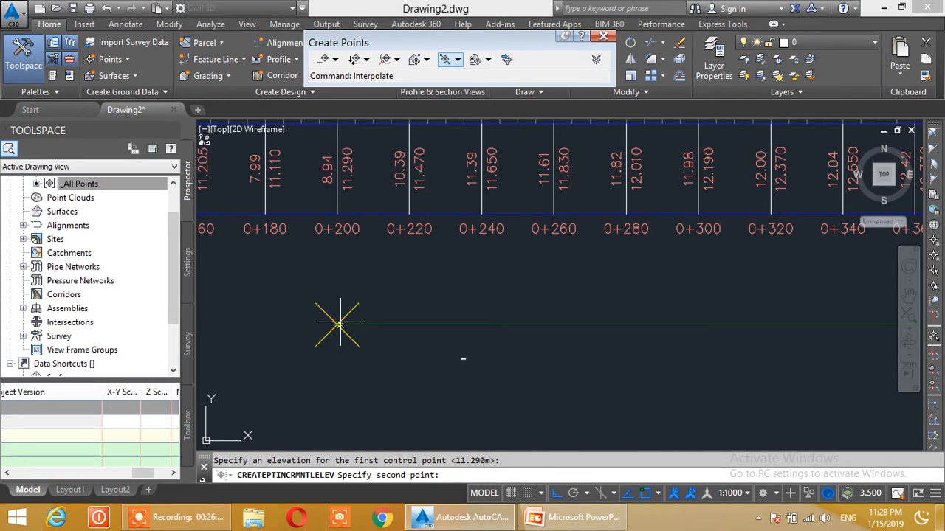
scroll(776, 354, "down", 3)
scroll(581, 352, "up", 1)
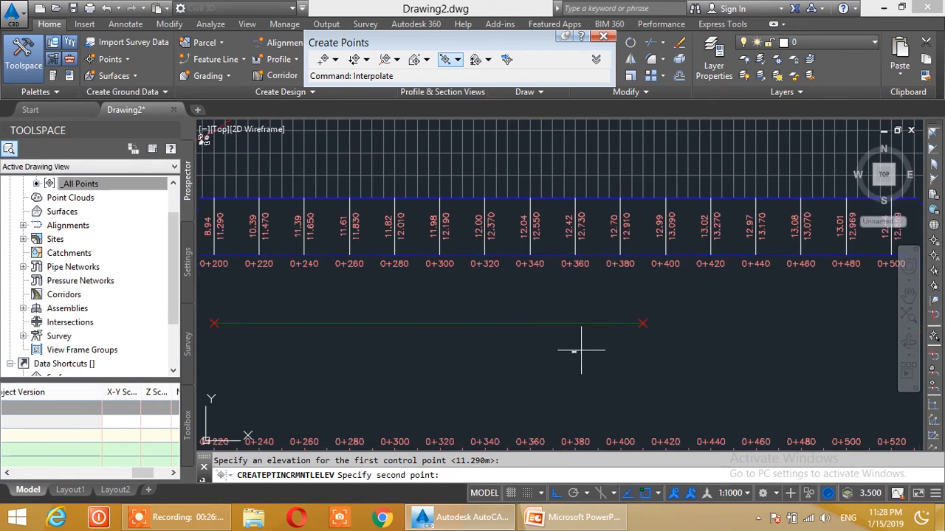
left_click(643, 323)
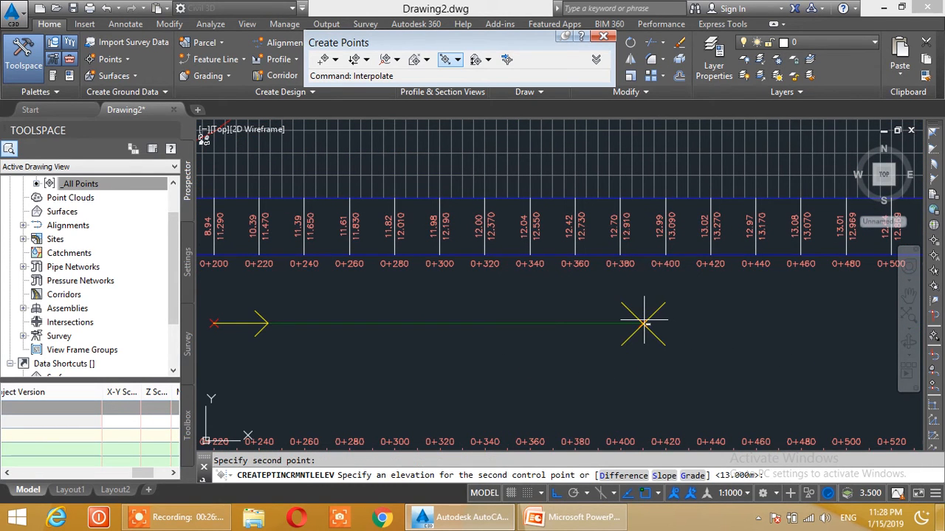
key("Return")
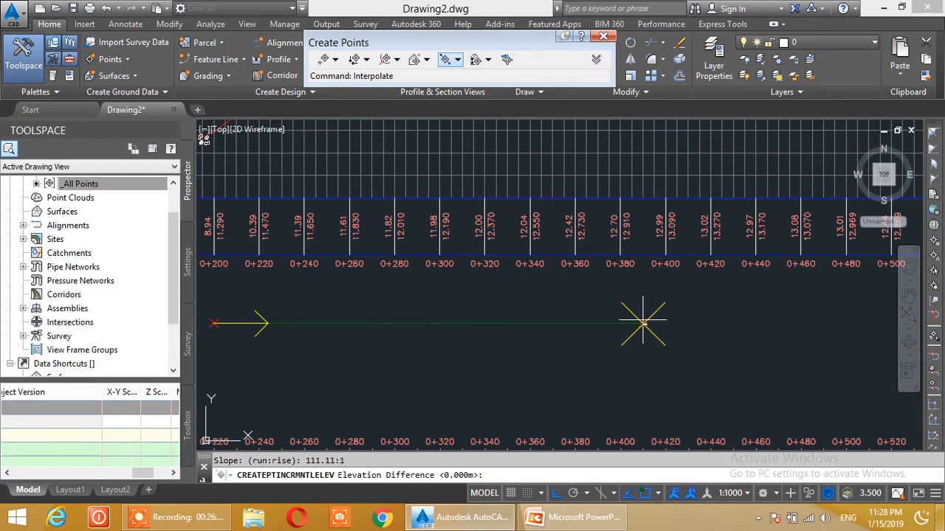
- Create interpolated points at an elevation difference of 0.20 m with the default 0.000 offset and default descriptions, and end the command
scroll(405, 342, "down", 2)
scroll(405, 342, "up", 2)
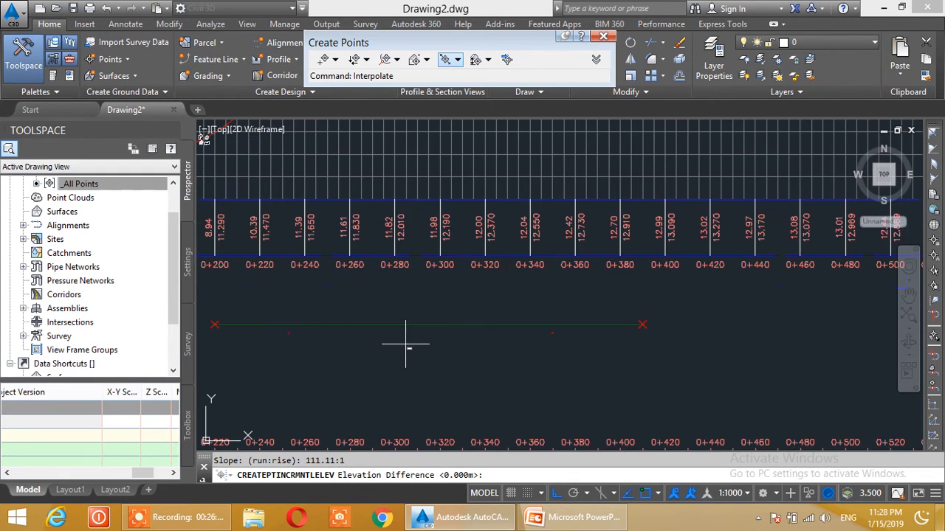
middle_click_drag(391, 341, 563, 335)
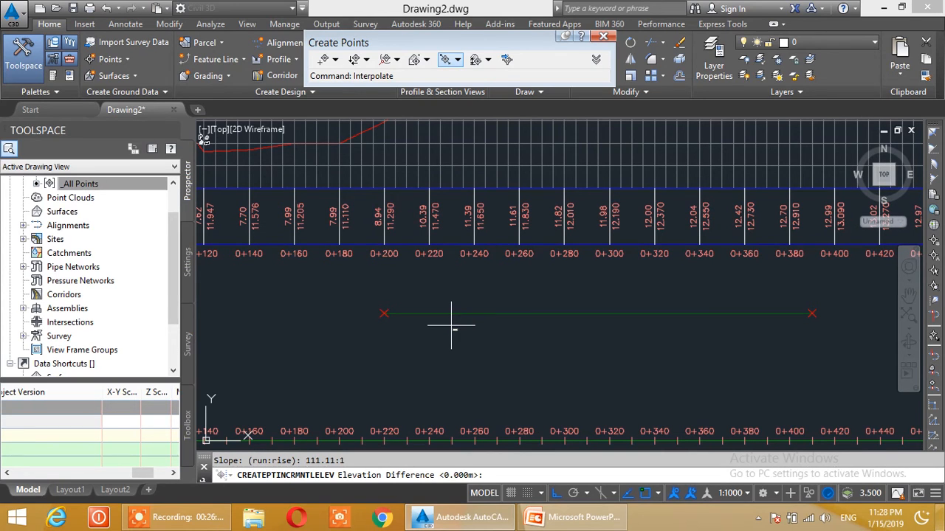
type("0.20")
key("Return")
key("Return")
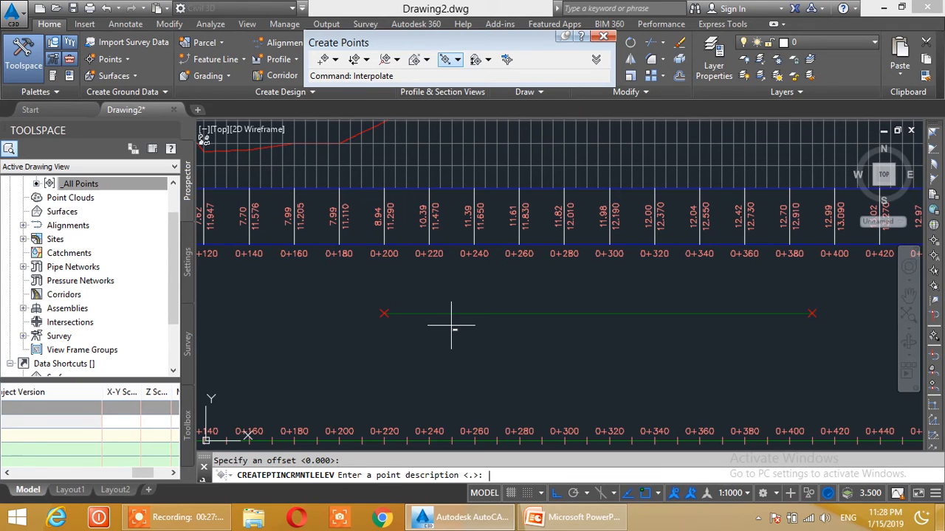
key("Return")
key("Return")
key("Return")
key("Return")
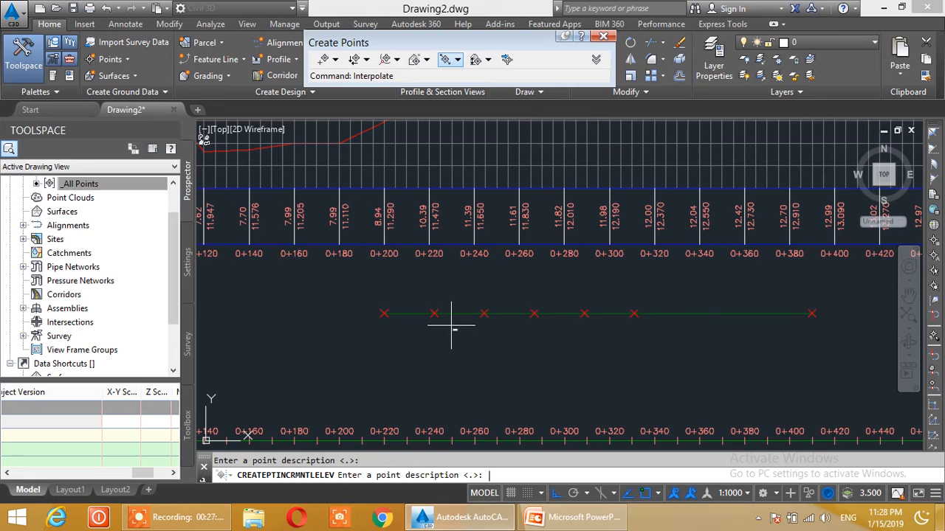
key("Return")
key("Return")
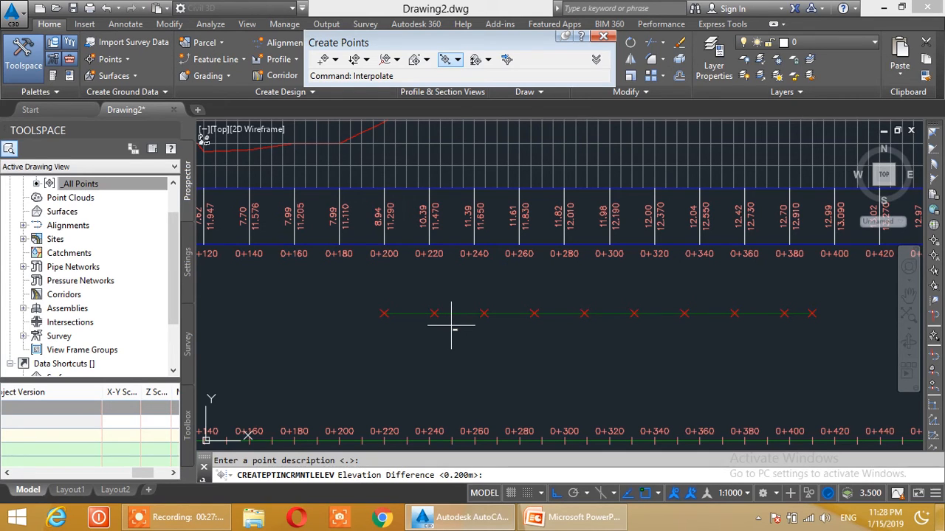
key("Escape")
- Select the incremental elevation points and set the point label style of the COGO points to Point#-Elevation-Description
left_click(369, 299)
left_click(862, 349)
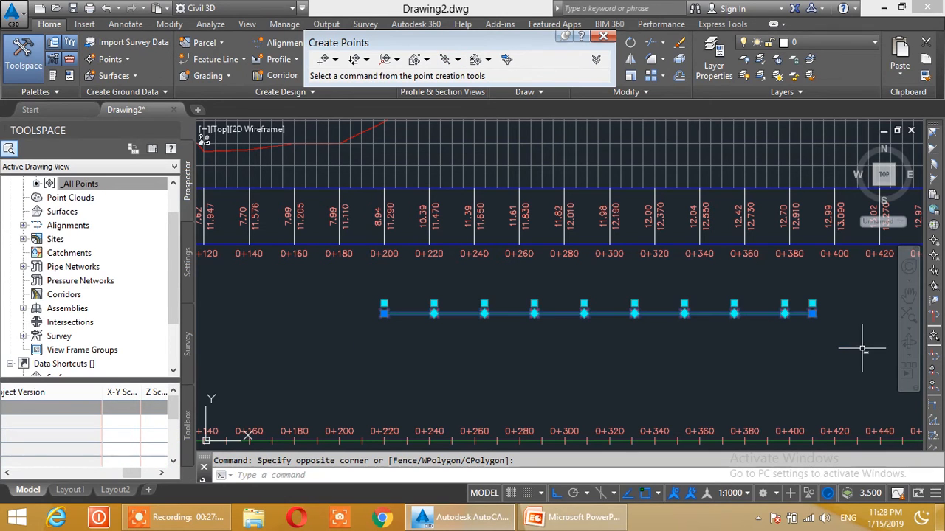
left_click(74, 43)
left_click(204, 143)
left_click(198, 186)
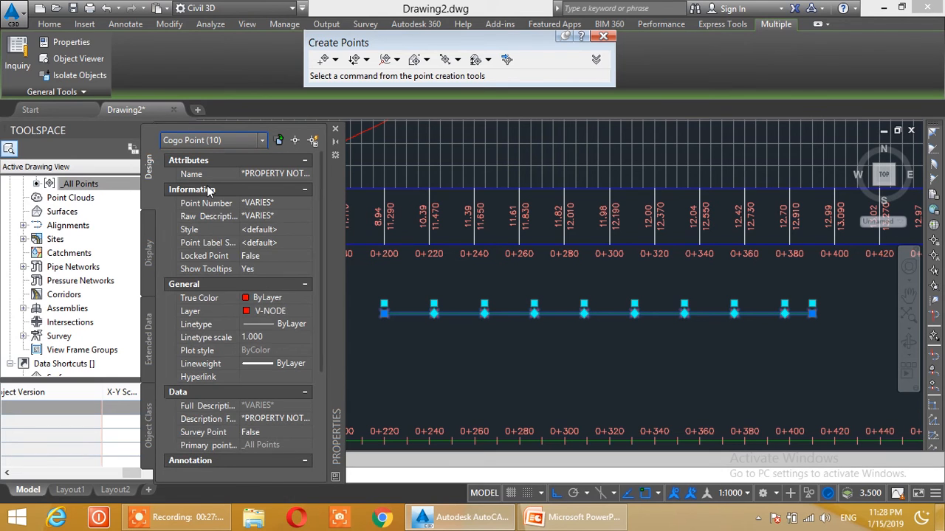
left_click(259, 244)
left_click(303, 243)
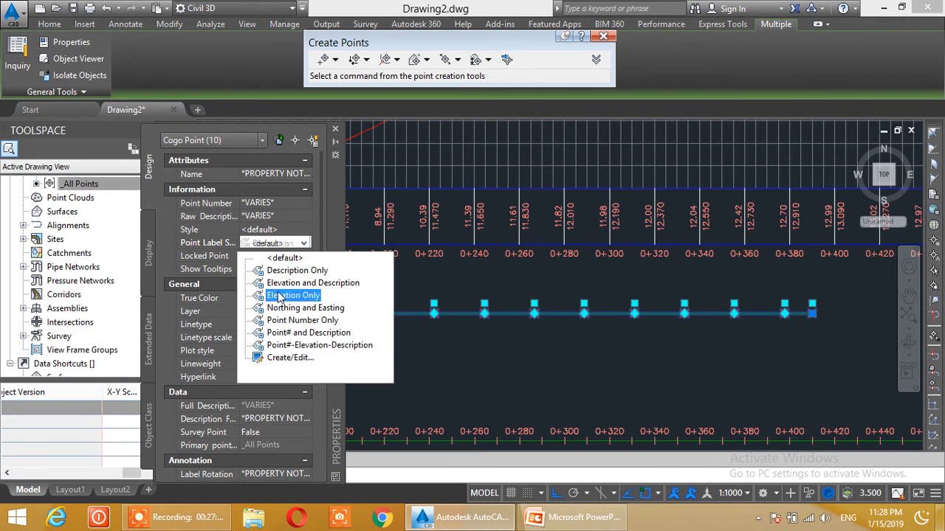
left_click(317, 346)
left_click(335, 130)
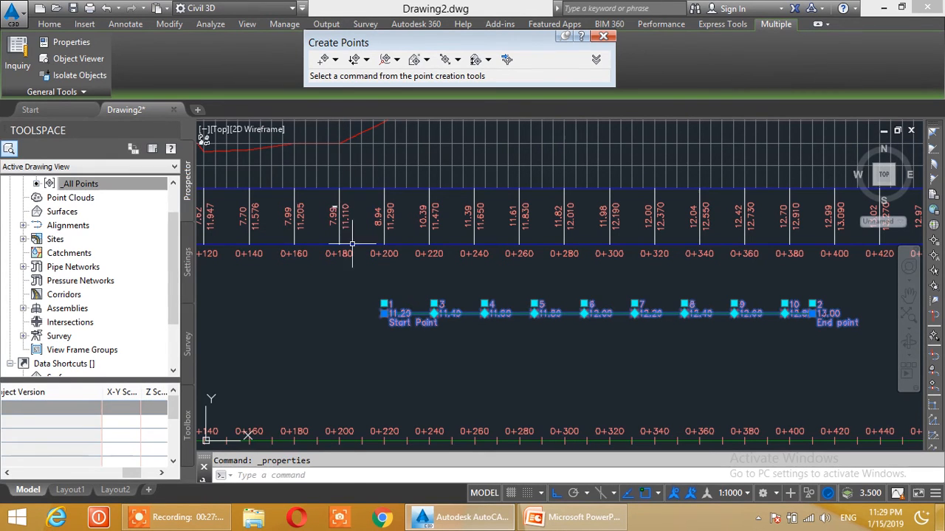
key("Escape")
- Examine the labelled elevations of the interpolated points from the start point to the end point
scroll(455, 327, "up", 4)
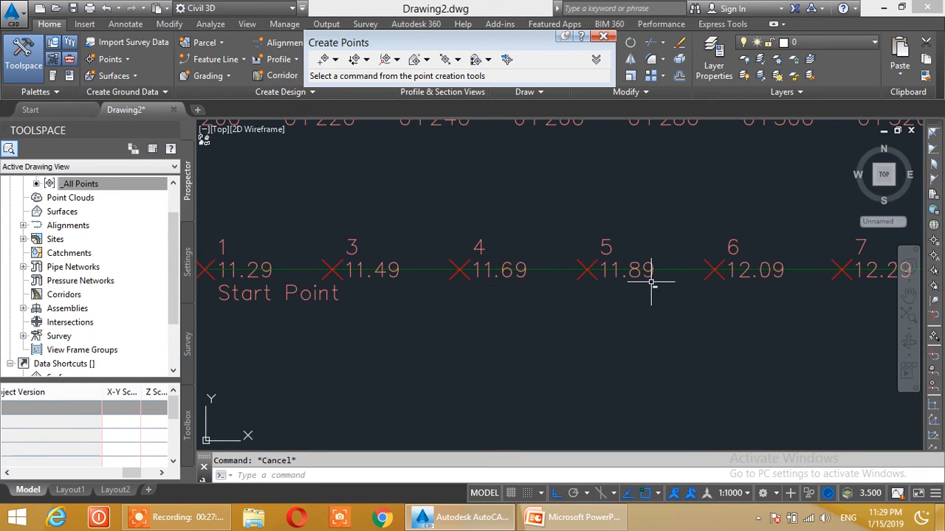
scroll(777, 290, "down", 2)
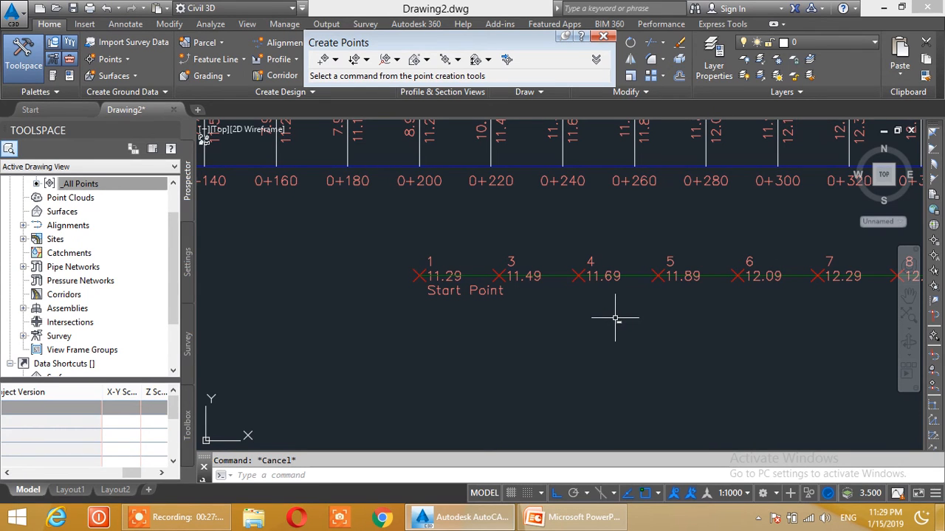
scroll(616, 314, "down", 1)
scroll(664, 320, "down", 2)
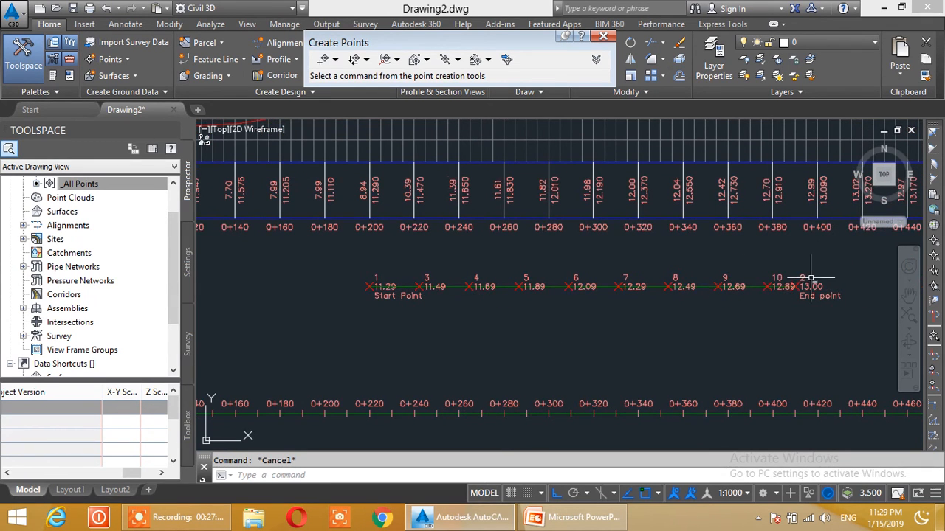
middle_click_drag(559, 302, 500, 311)
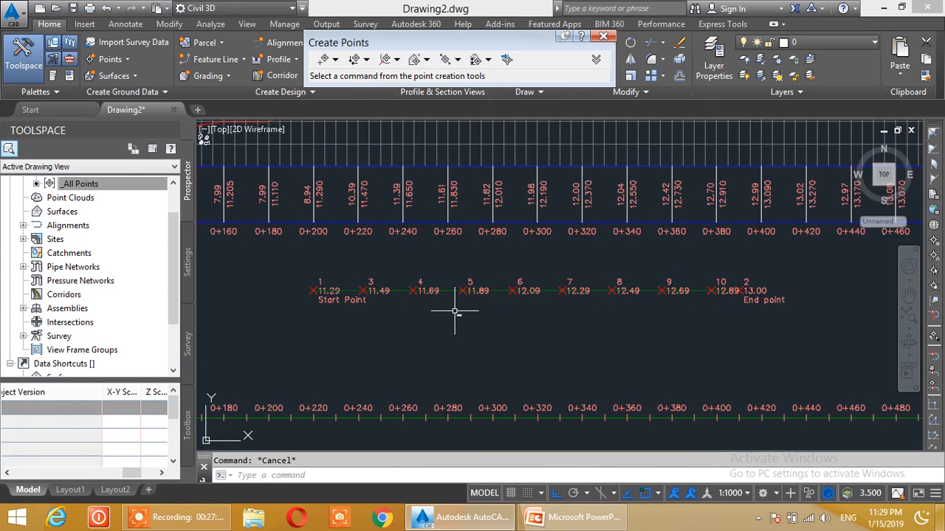
- Check the Prompt For Elevations setting under Points Creation and close the Create Points tools
mouse_move(456, 309)
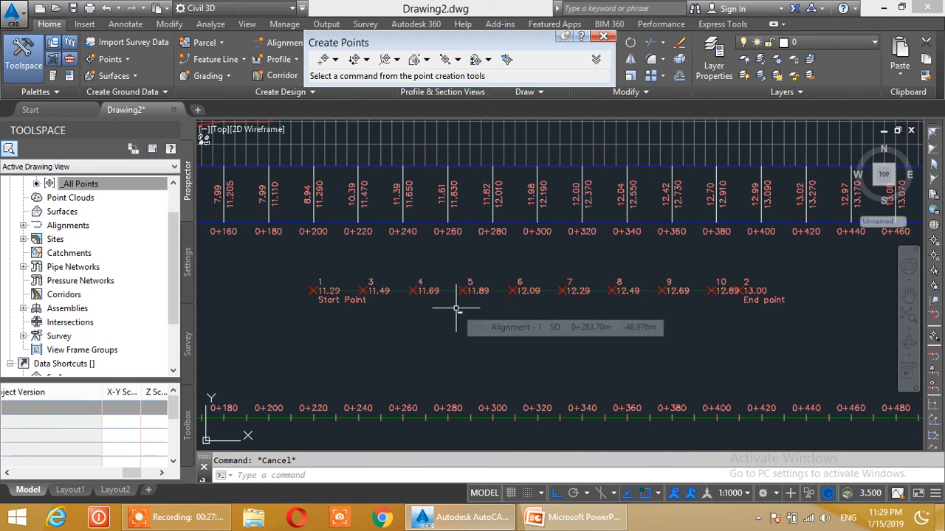
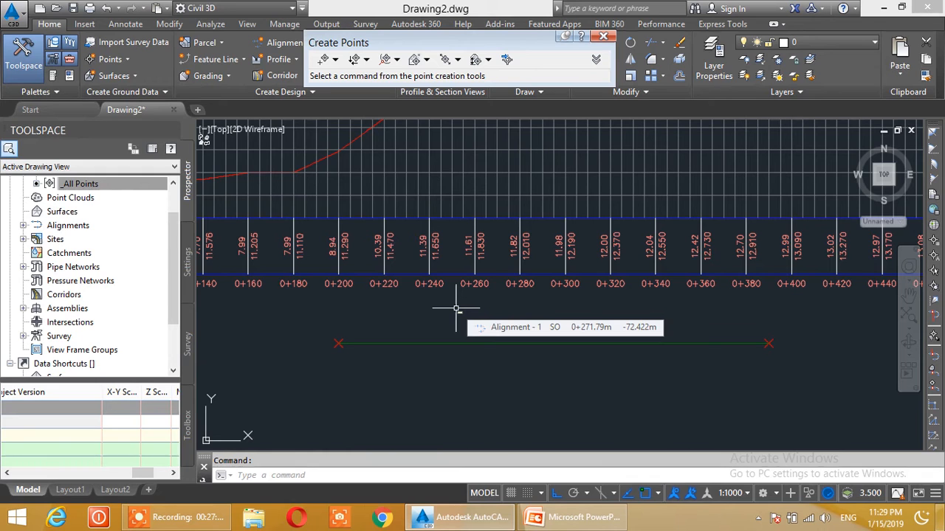
left_click(596, 59)
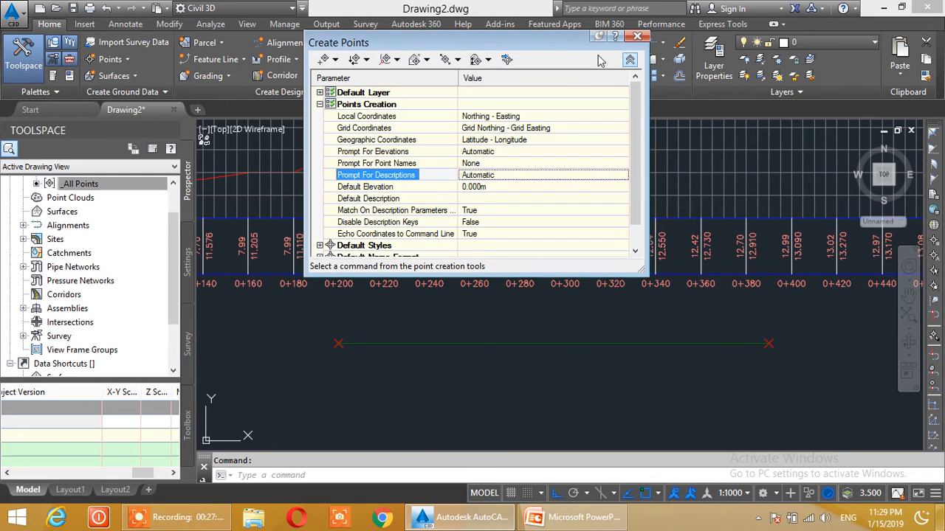
left_click(495, 153)
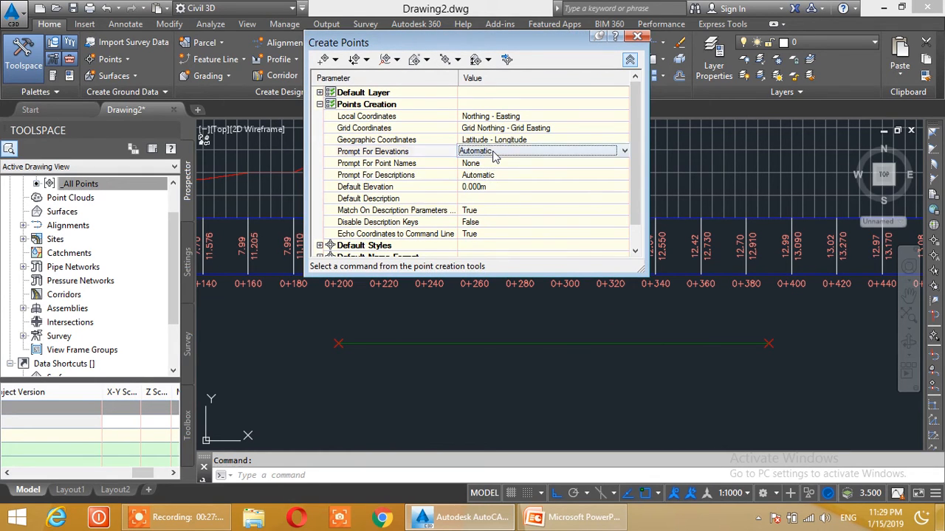
left_click(637, 36)
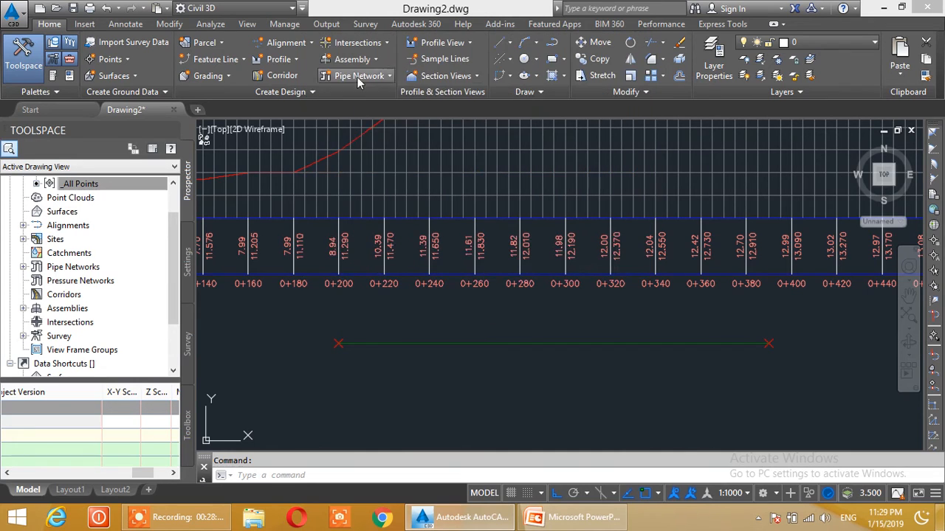
- Start point interpolation by Number by Distance and set Prompt For Elevations and Prompt For Descriptions to Automatic
left_click(125, 62)
mouse_move(160, 177)
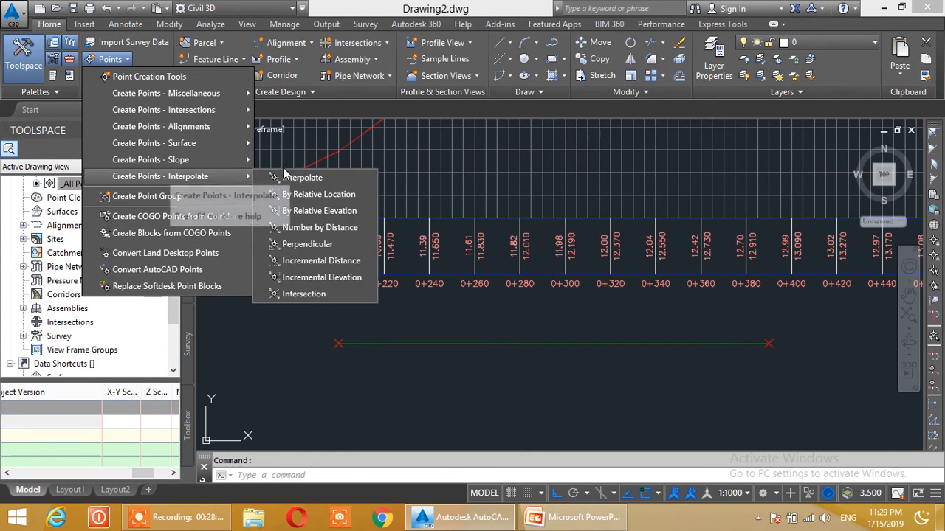
left_click(331, 230)
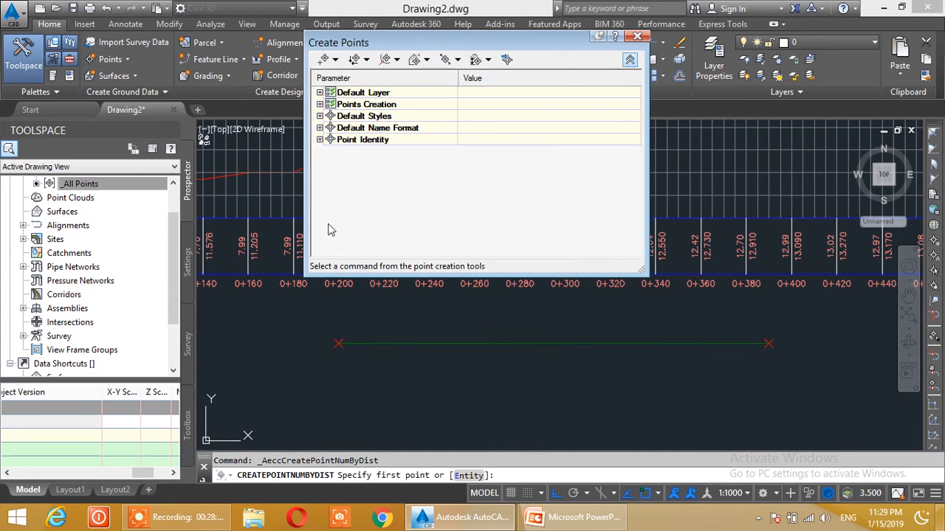
left_click(320, 104)
left_click(494, 152)
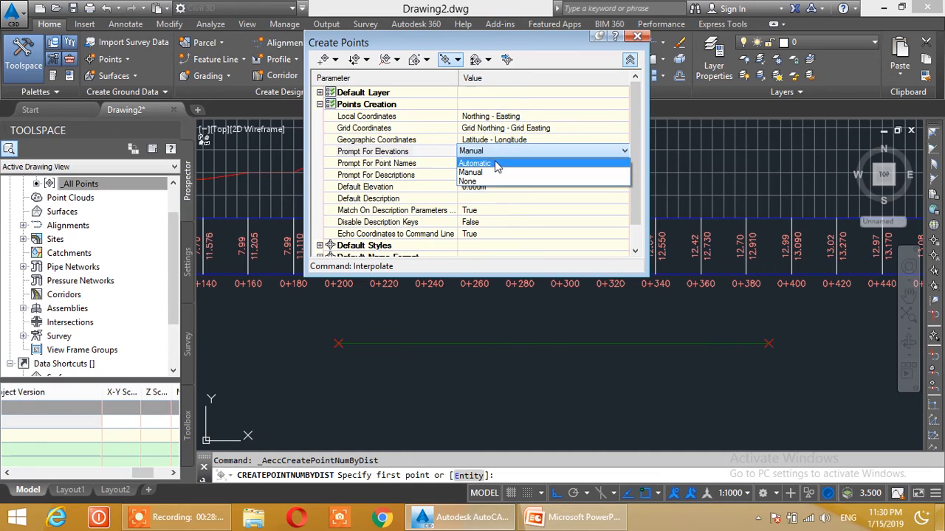
left_click(493, 176)
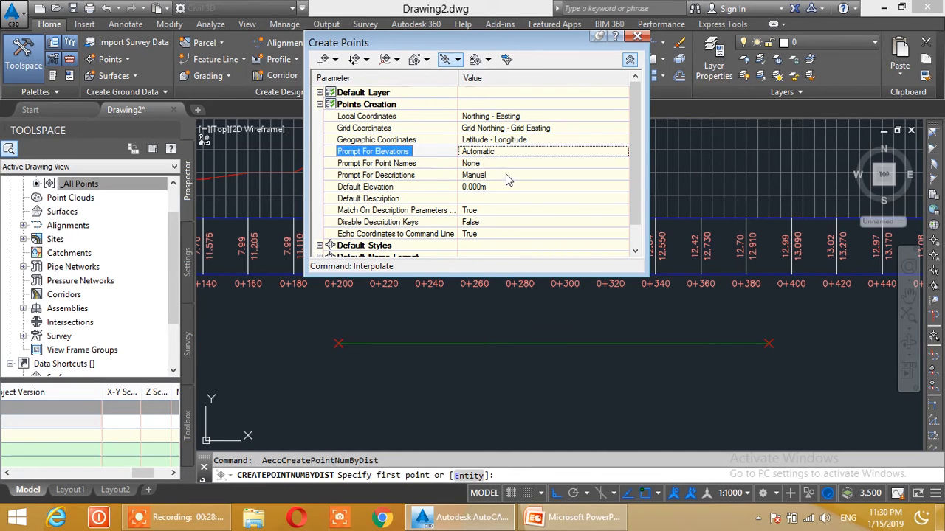
left_click(508, 175)
left_click(498, 187)
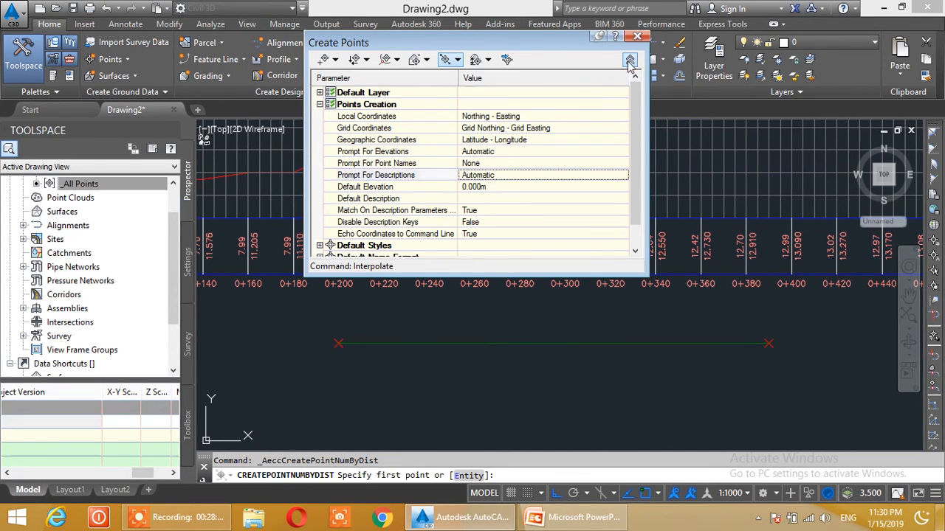
left_click(630, 59)
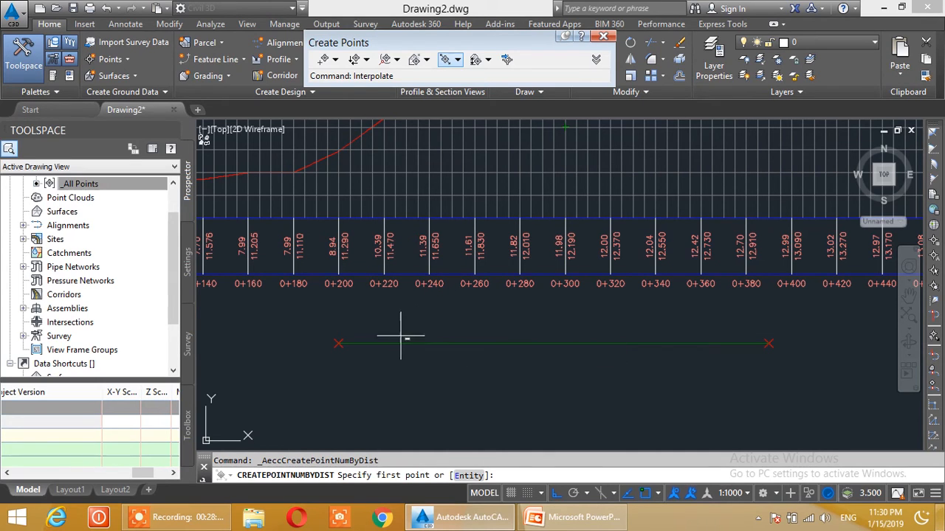
- Pick the line's start and end points as control points, accepting elevations 11.290 m and 13.000 m
left_click(338, 344)
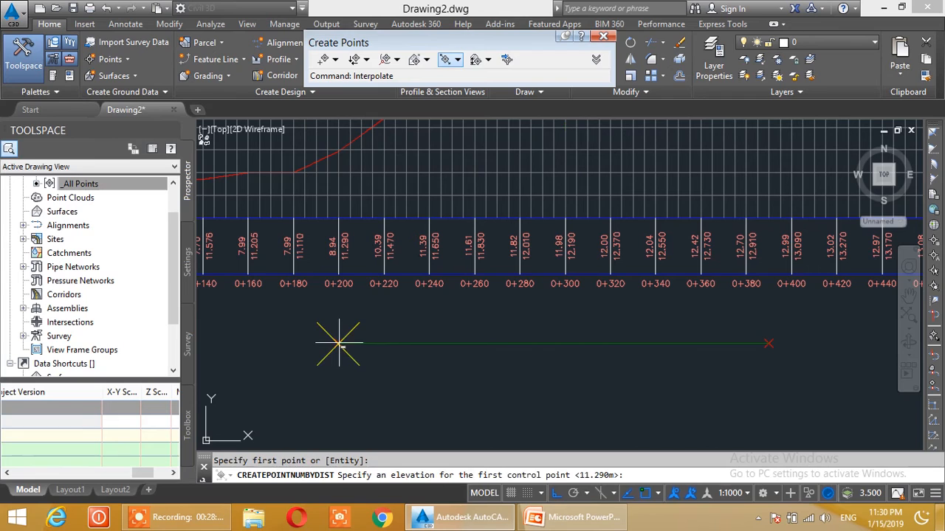
key("Return")
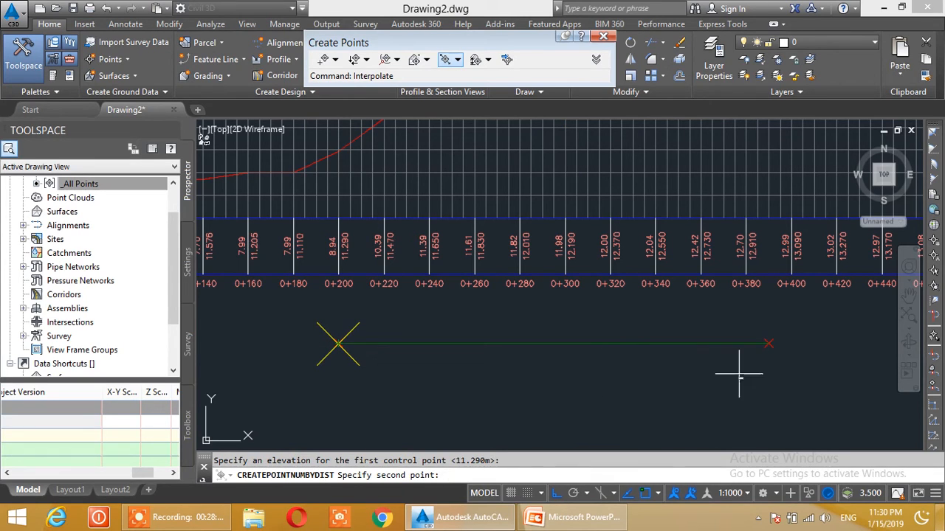
left_click(769, 344)
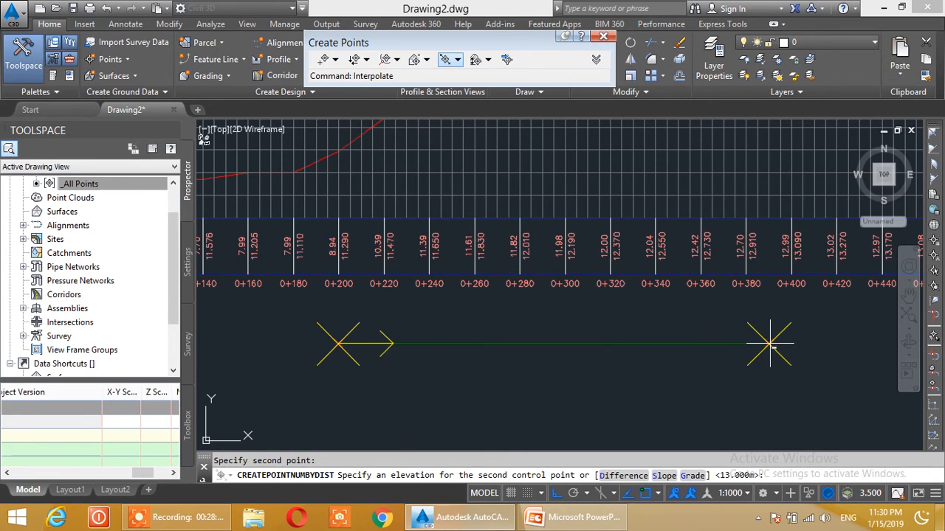
key("Return")
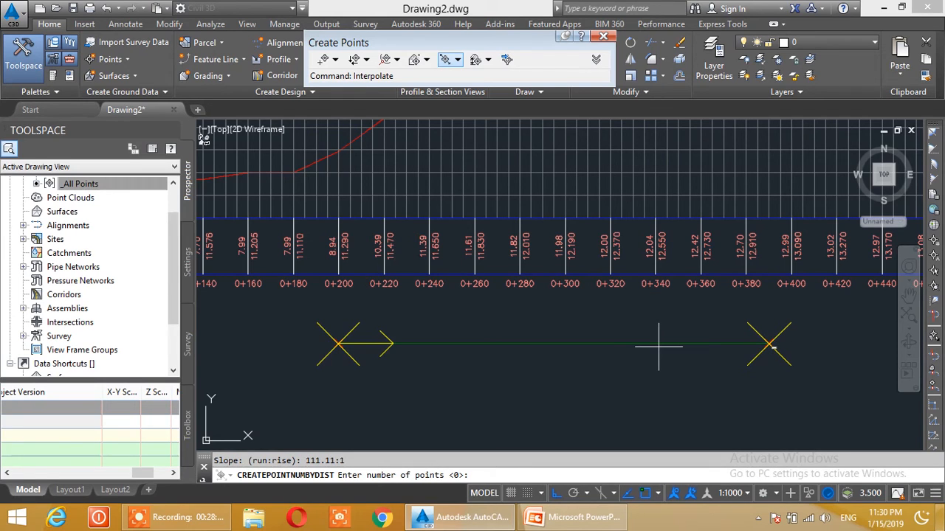
- Create 5 interpolated points between the control points with the default 0.000 offset and end the command
key("Return")
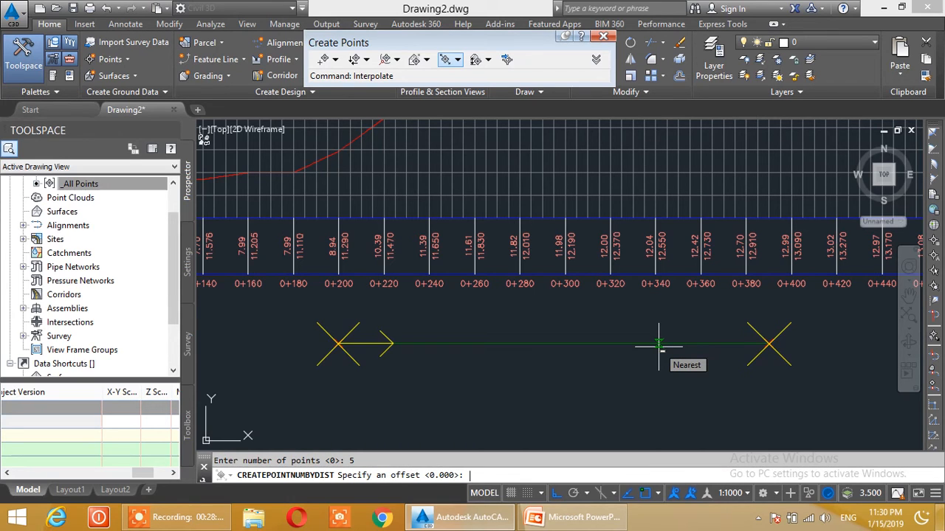
key("Return")
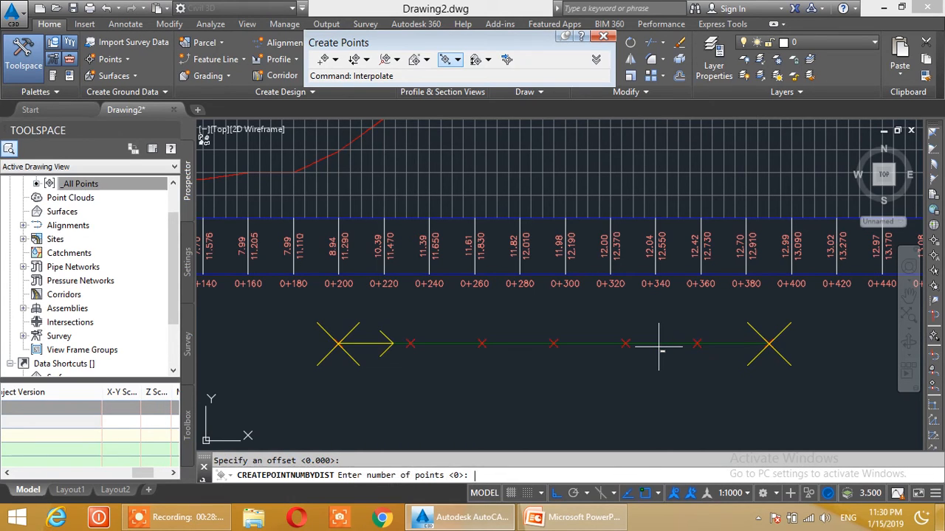
key("Escape")
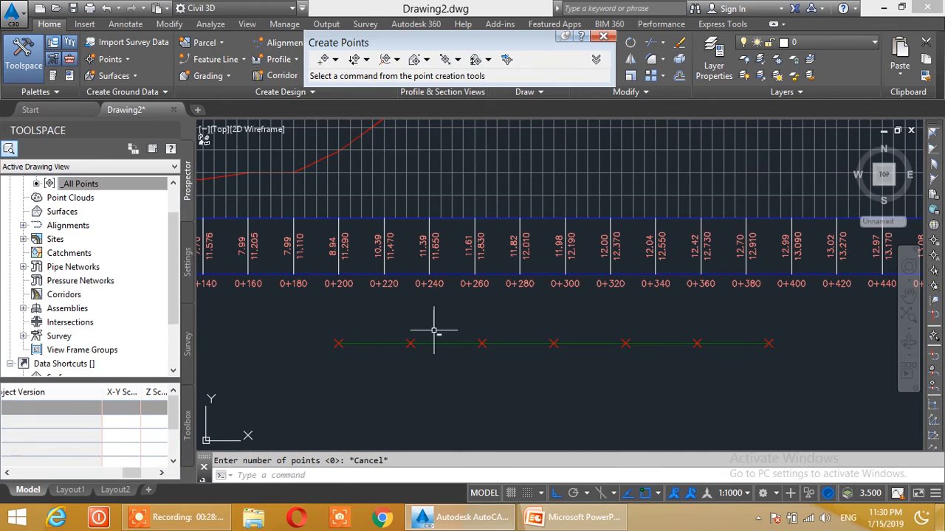
left_click(320, 325)
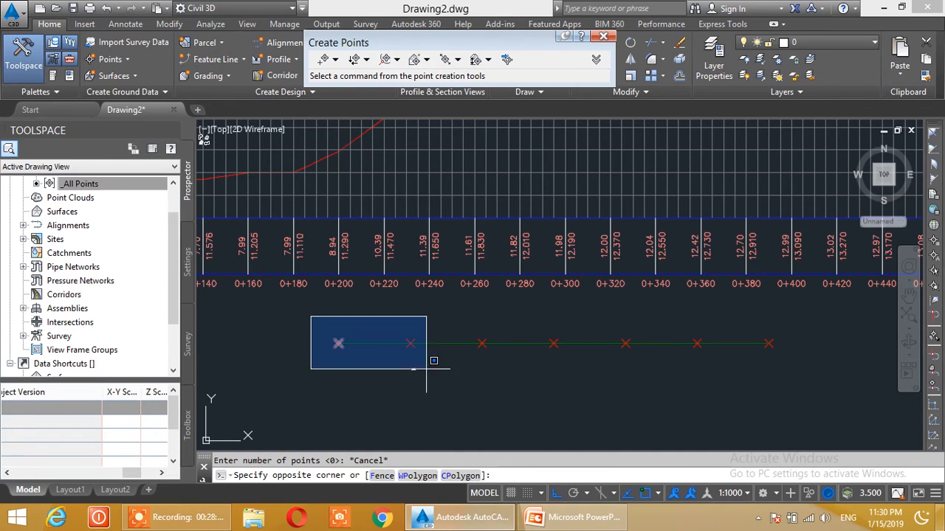
left_click(805, 382)
key("Escape")
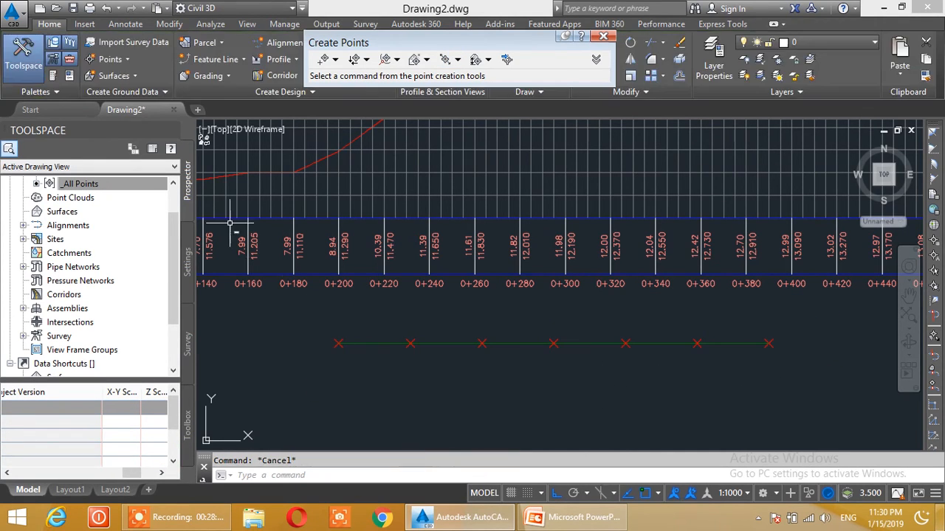
- Close the Create Points tools and set up single-segment line and curve labelling with the Grade over Distance line label style
left_click(609, 34)
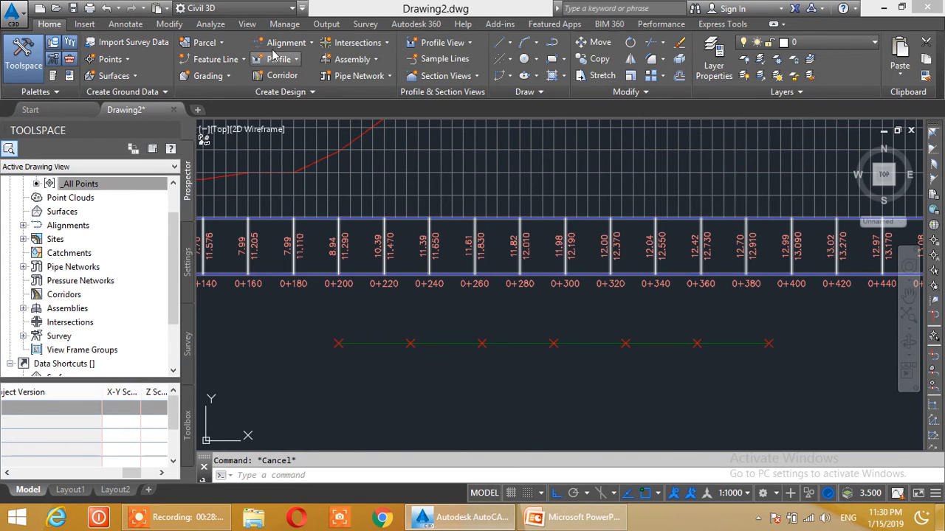
left_click(137, 27)
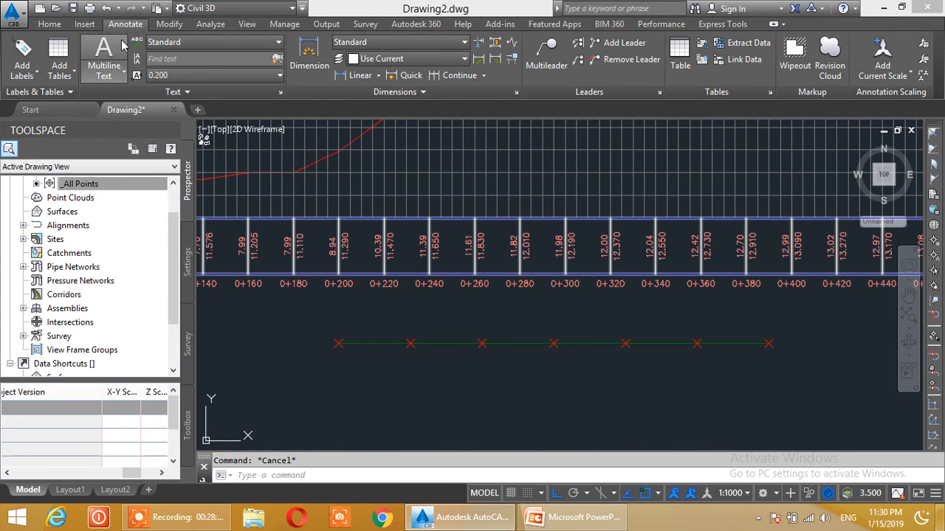
left_click(36, 71)
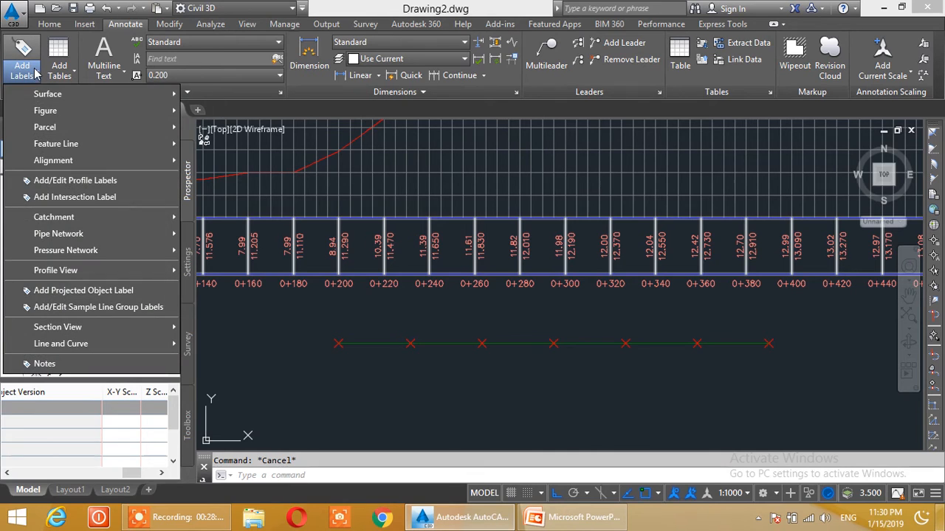
mouse_move(77, 346)
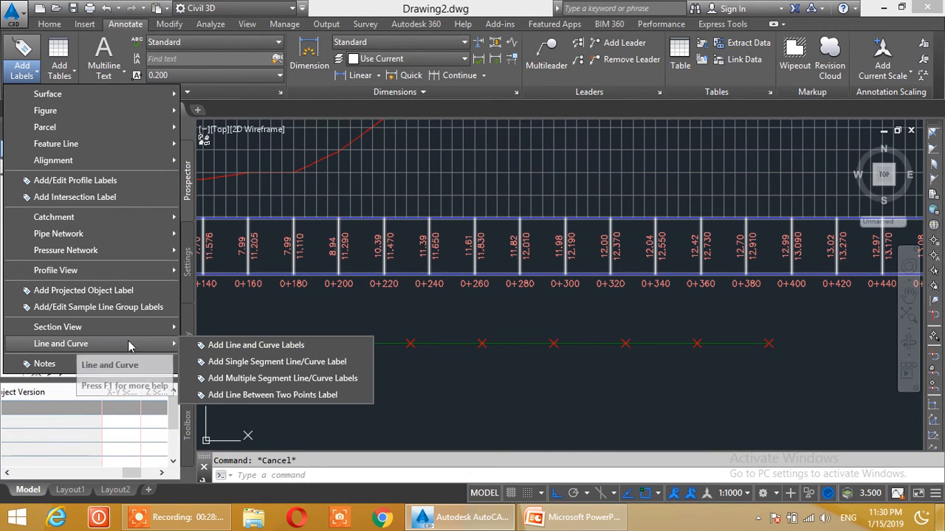
left_click(259, 348)
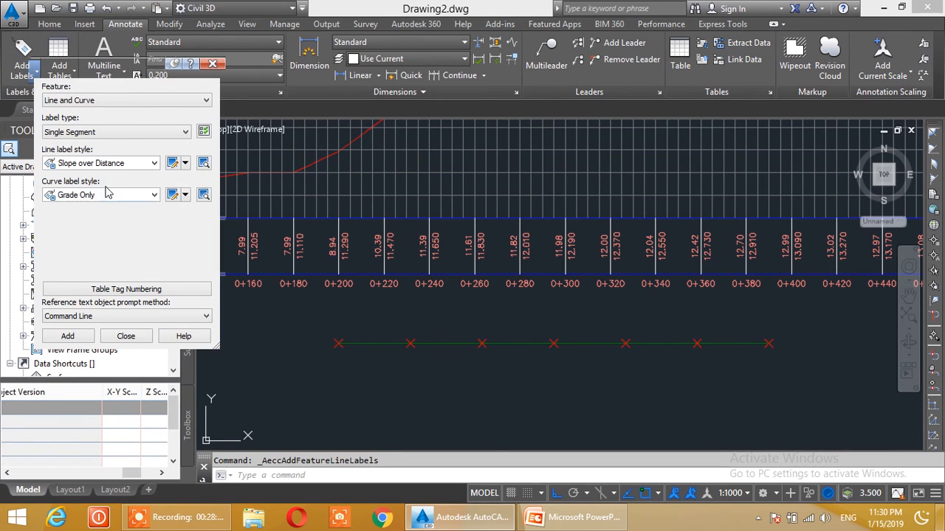
left_click(139, 164)
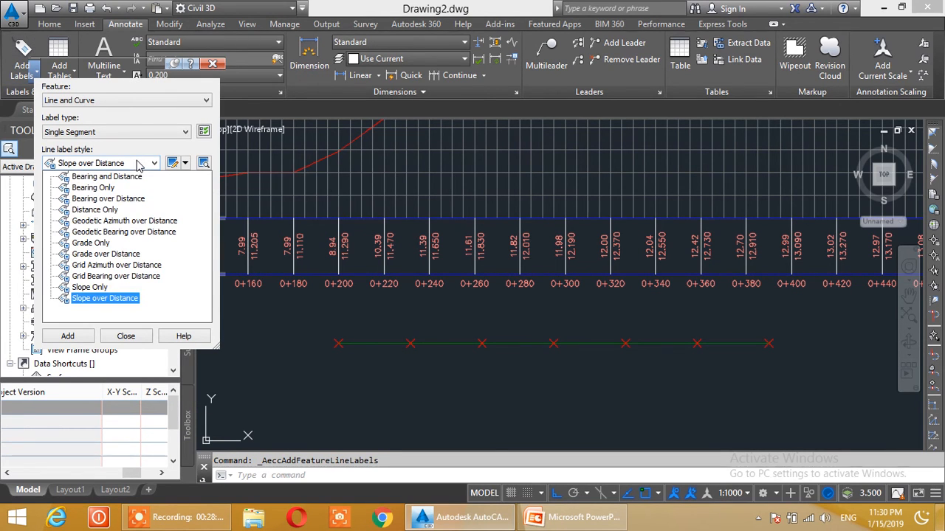
left_click(126, 255)
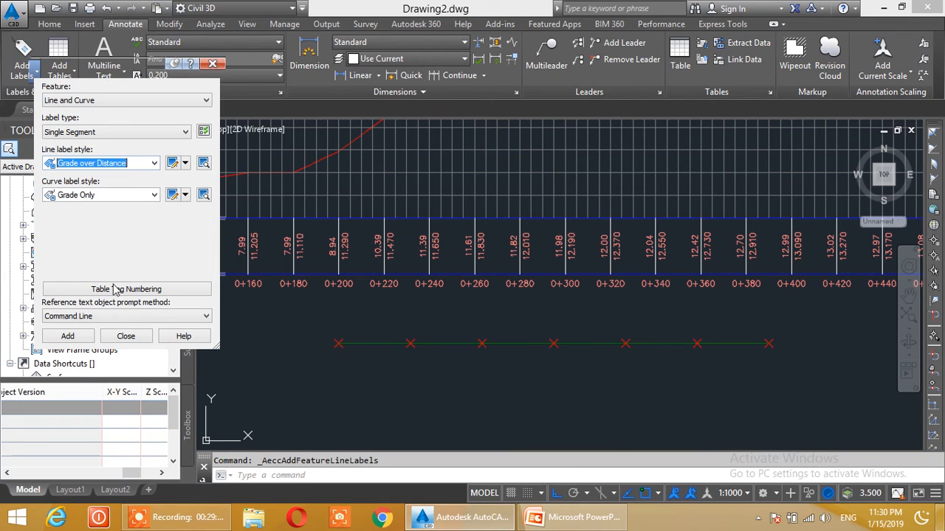
- Label the line's grade and distance between the first and second and between the third and fourth interpolated points
left_click(68, 336)
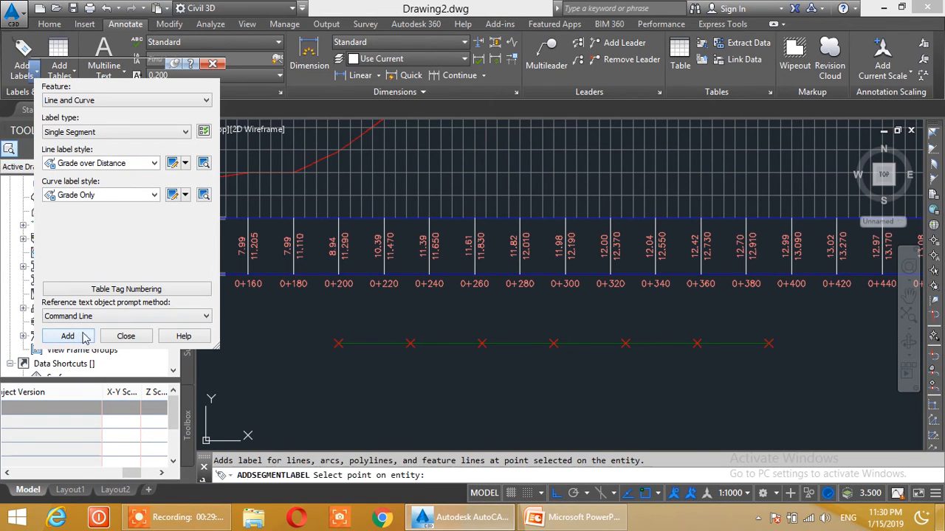
left_click(445, 343)
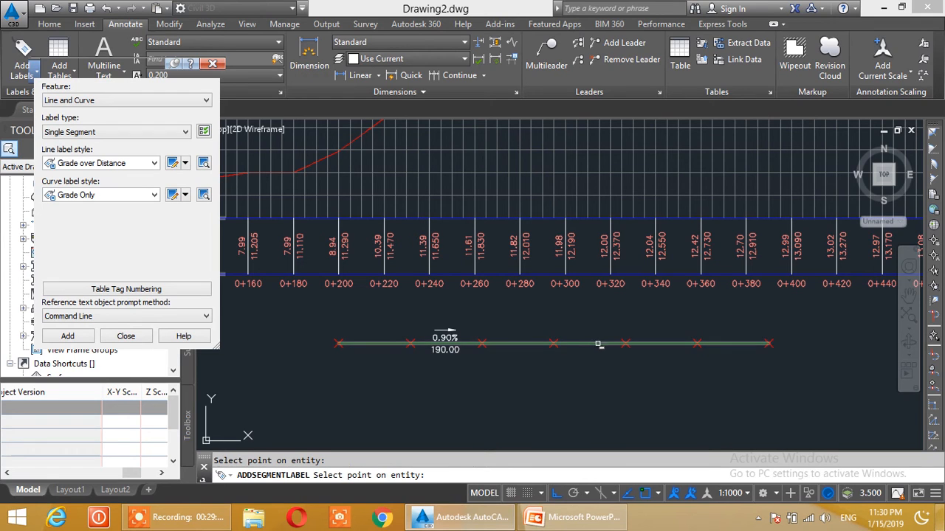
left_click(598, 344)
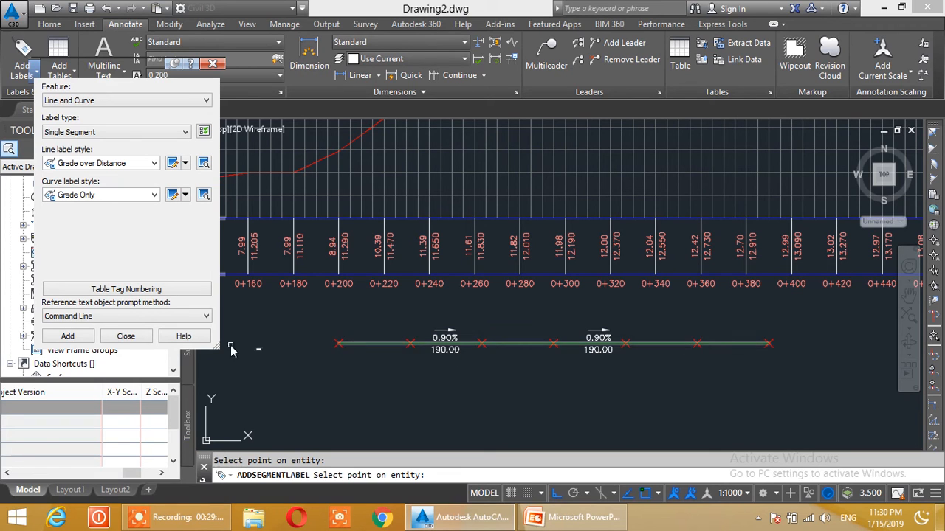
- Label the line's slope between the fourth and fifth interpolated points using the Slope Only line label style
left_click(130, 195)
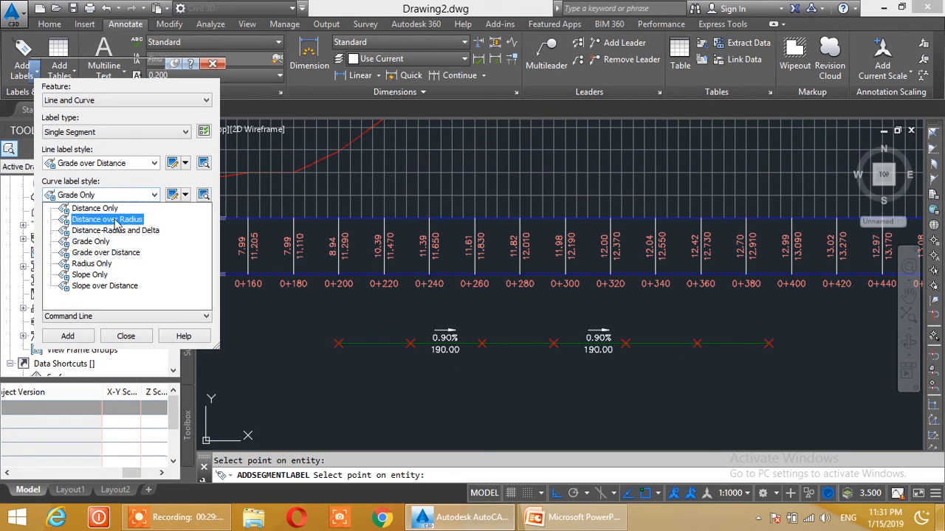
left_click(122, 163)
left_click(122, 163)
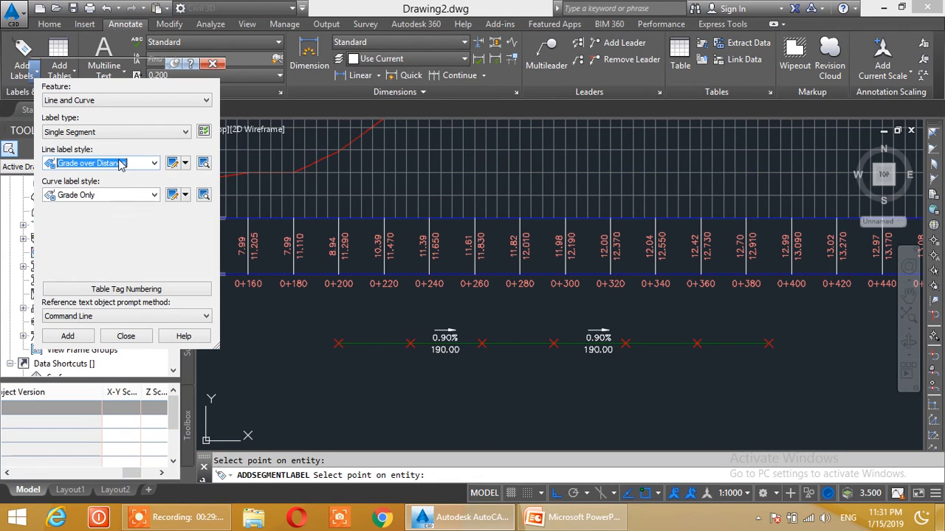
left_click(122, 163)
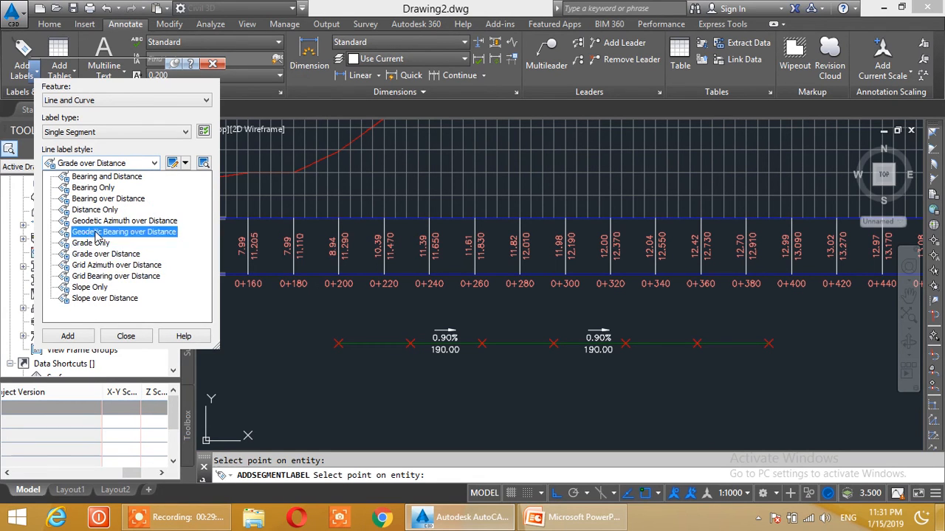
left_click(90, 287)
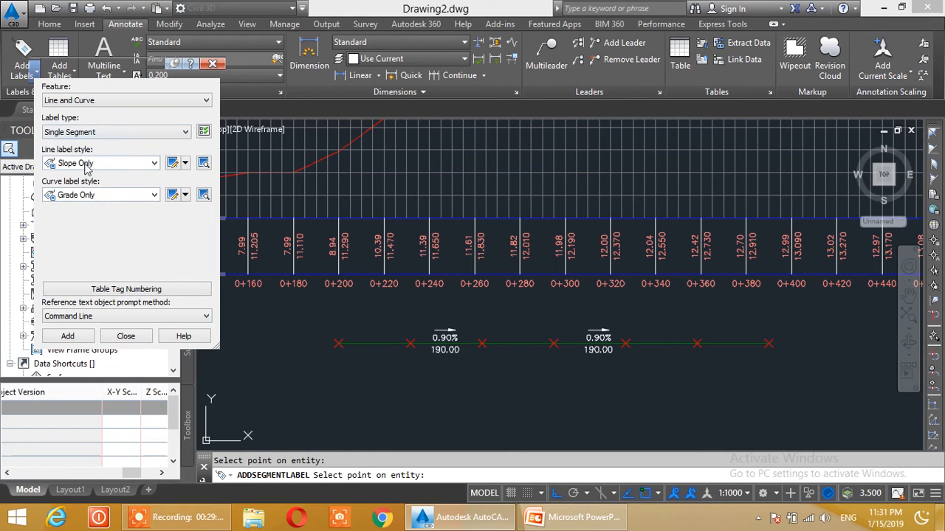
left_click(68, 337)
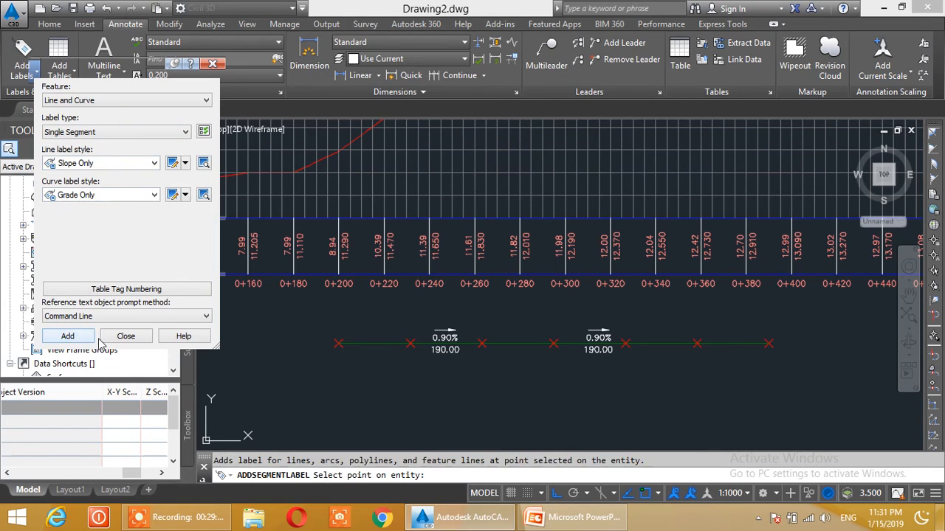
left_click(666, 345)
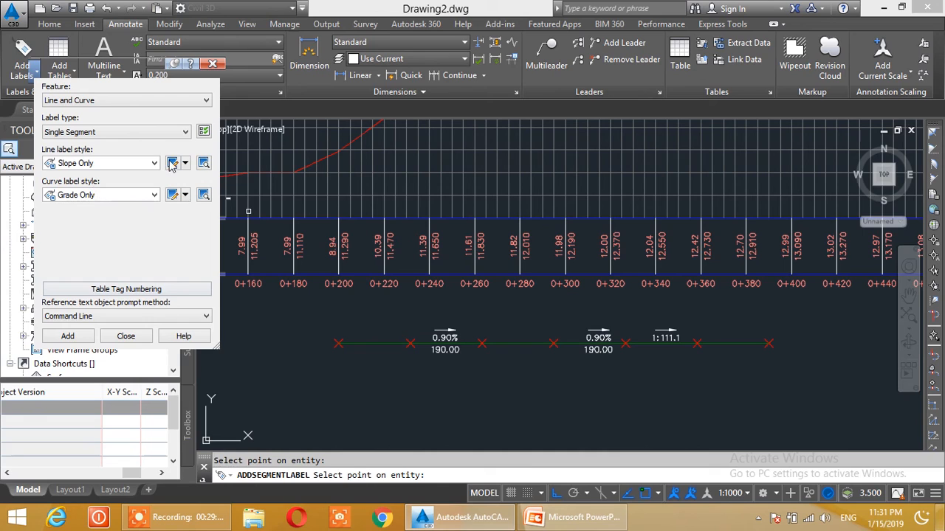
- Label the line between the start point and first interpolated point with the Slope over Distance style, and end labelling
left_click(134, 164)
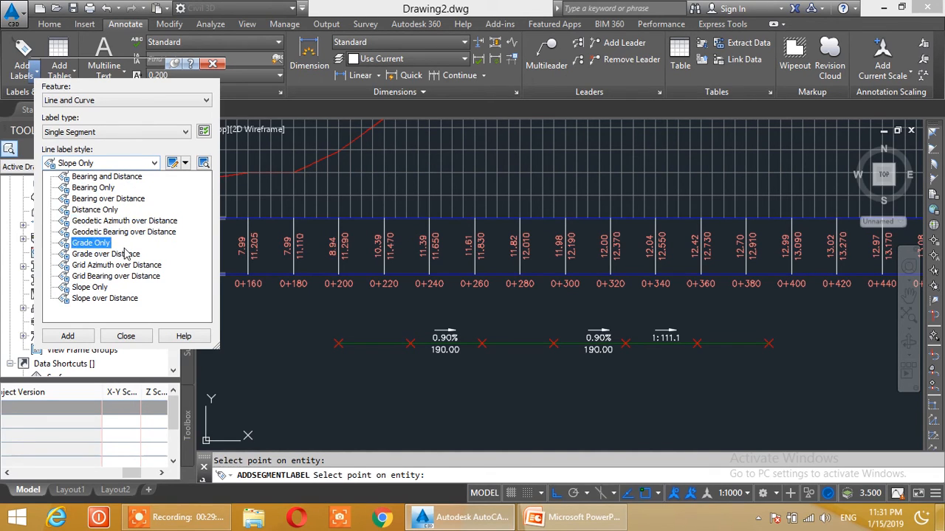
left_click(117, 299)
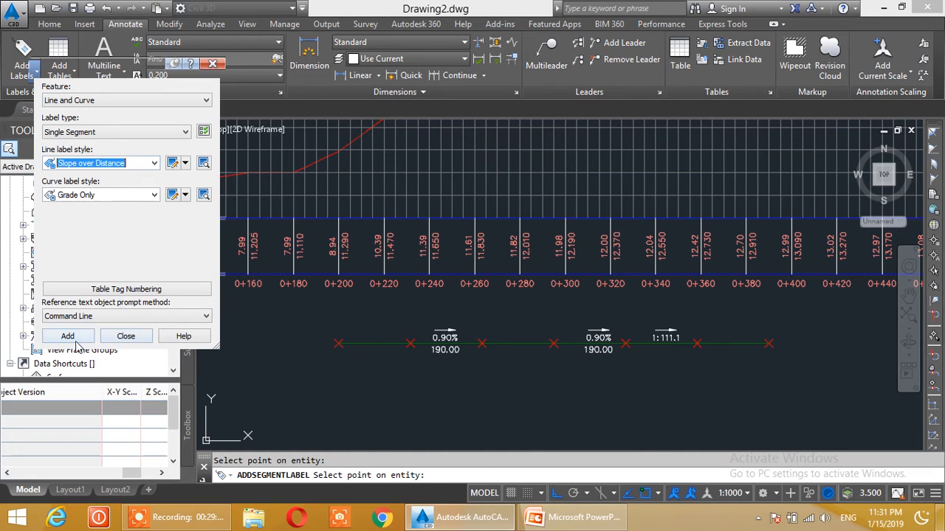
left_click(366, 343)
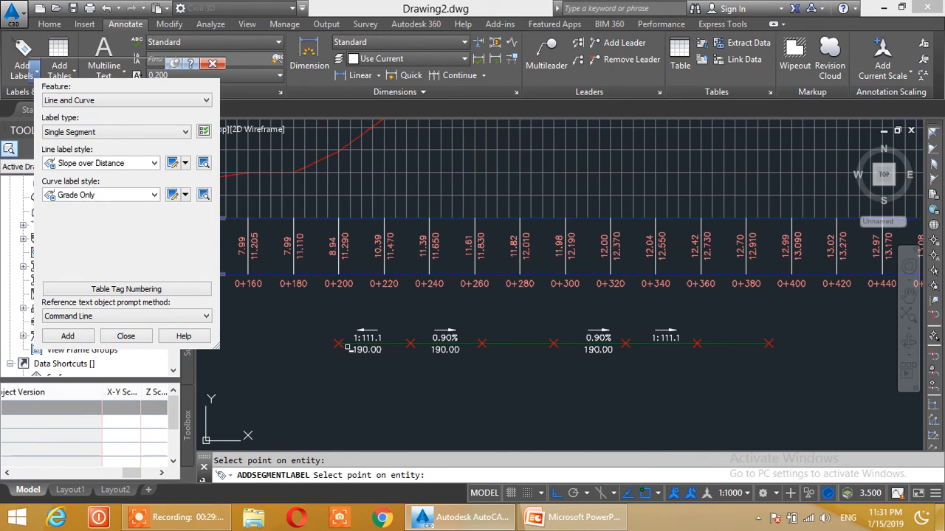
left_click(140, 338)
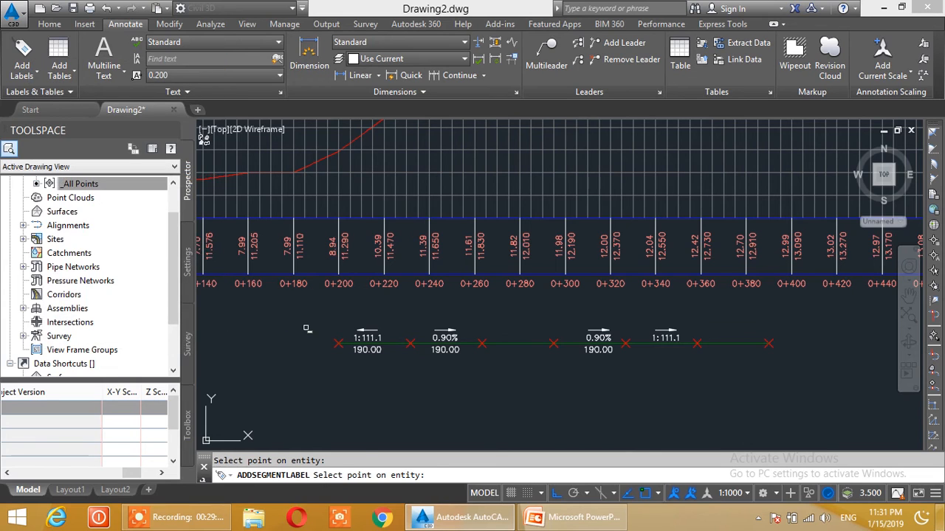
key("Escape")
- Delete all the grade, distance and slope labels from the line
left_click(347, 322)
left_click(383, 362)
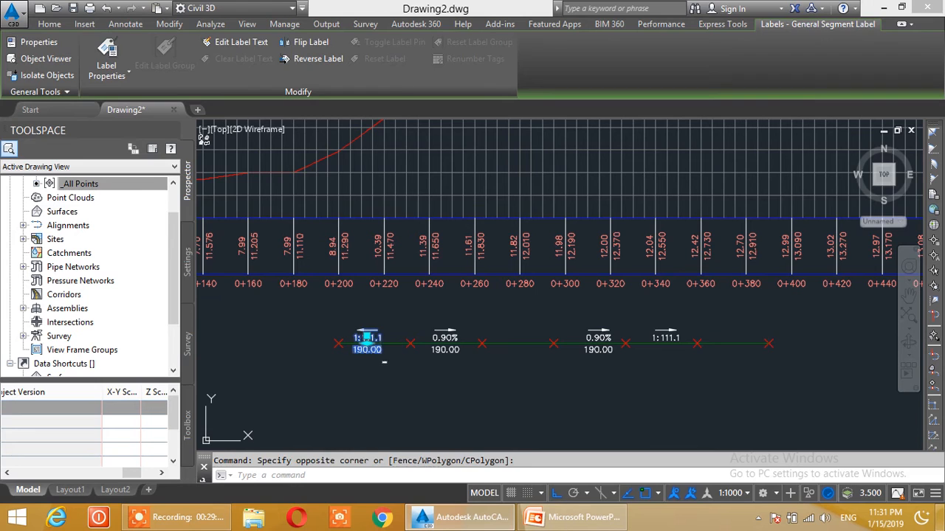
key("Delete")
left_click(419, 316)
left_click(462, 359)
key("Delete")
left_click(569, 317)
left_click(610, 372)
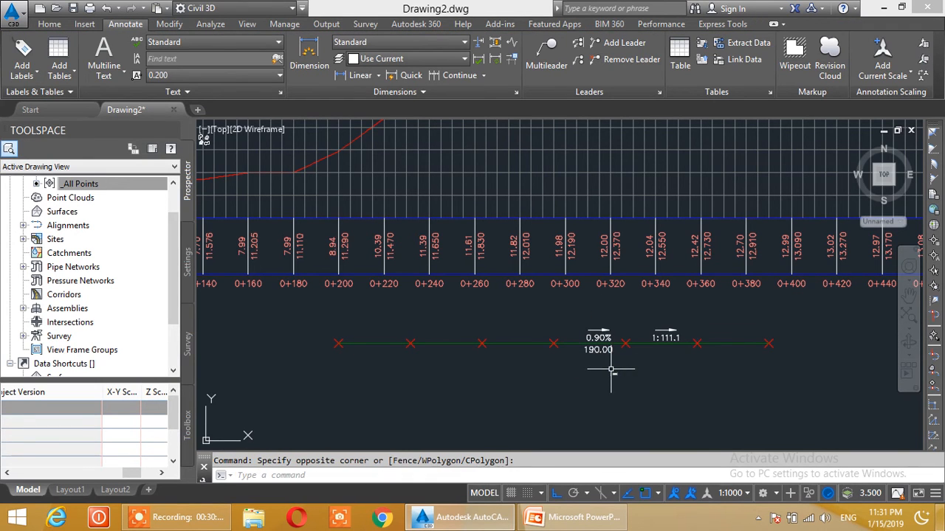
left_click(660, 335)
key("Delete")
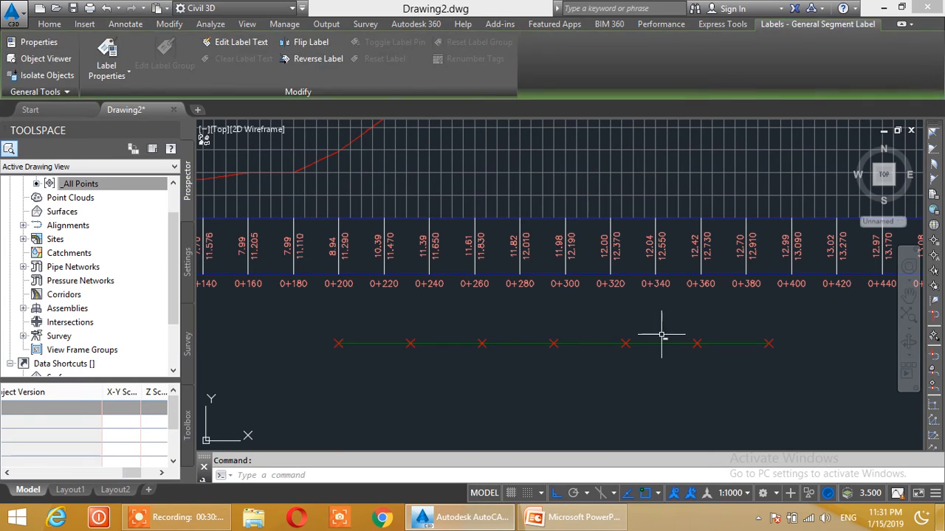
- Set the point label style of all seven COGO points on the line to Point# and Description, and clear the selection
left_click(310, 320)
left_click(782, 378)
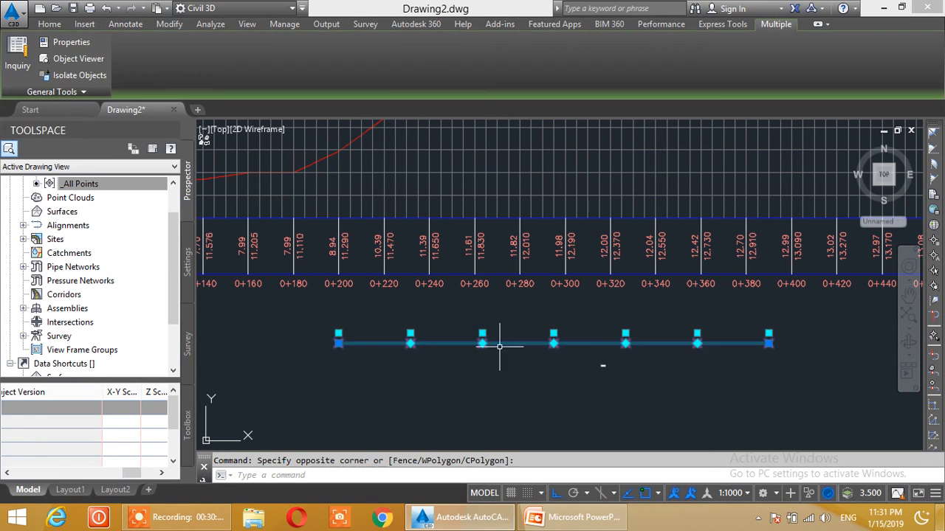
left_click(64, 42)
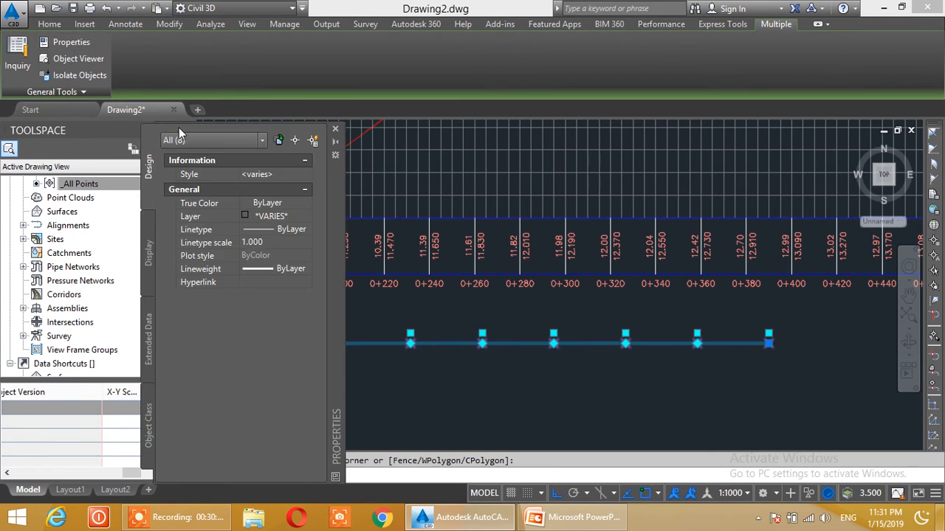
left_click(207, 140)
left_click(201, 184)
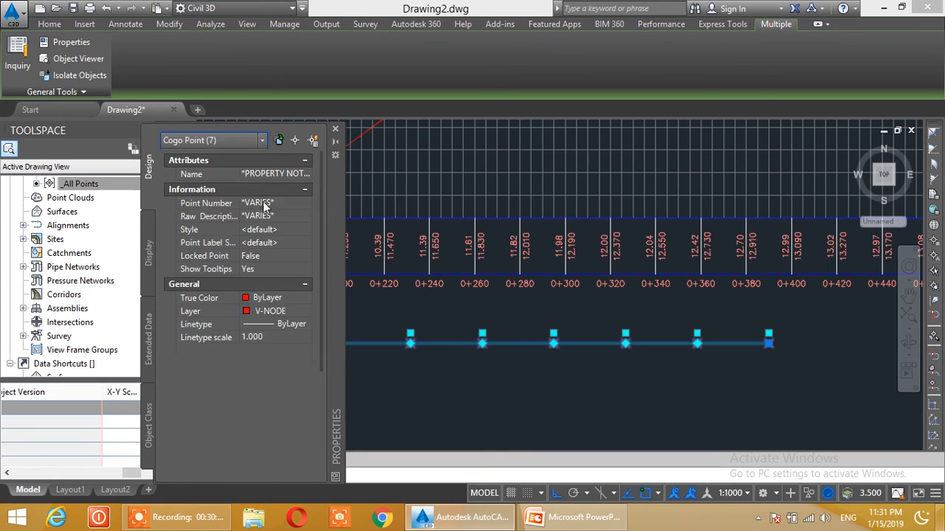
left_click(275, 241)
left_click(289, 241)
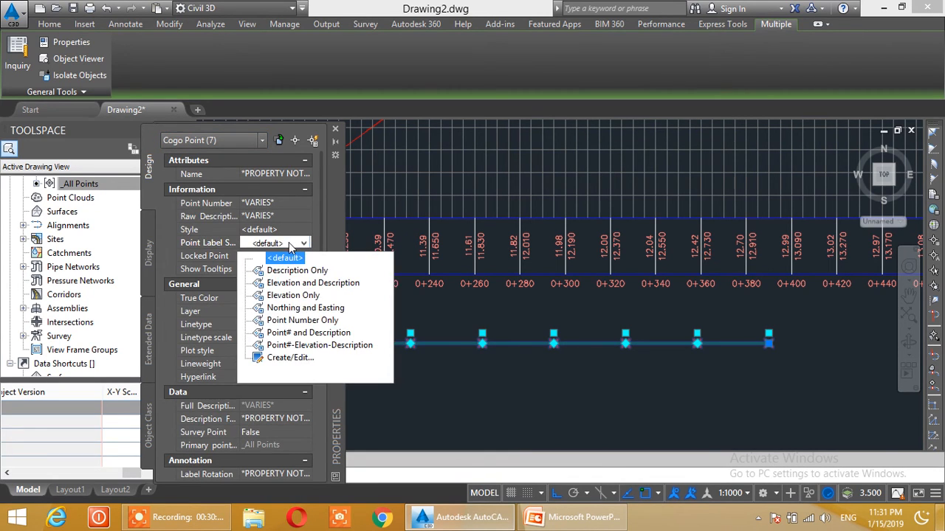
left_click(295, 336)
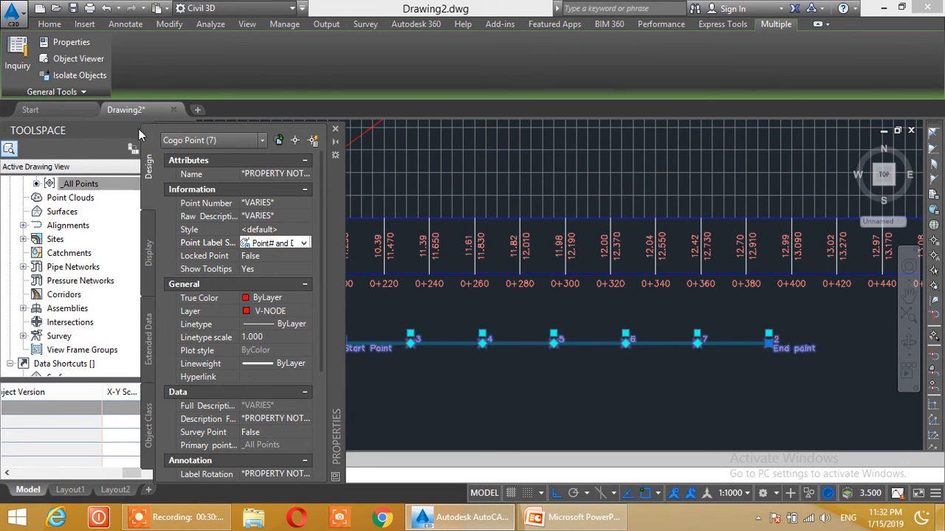
left_click(335, 129)
key("Escape")
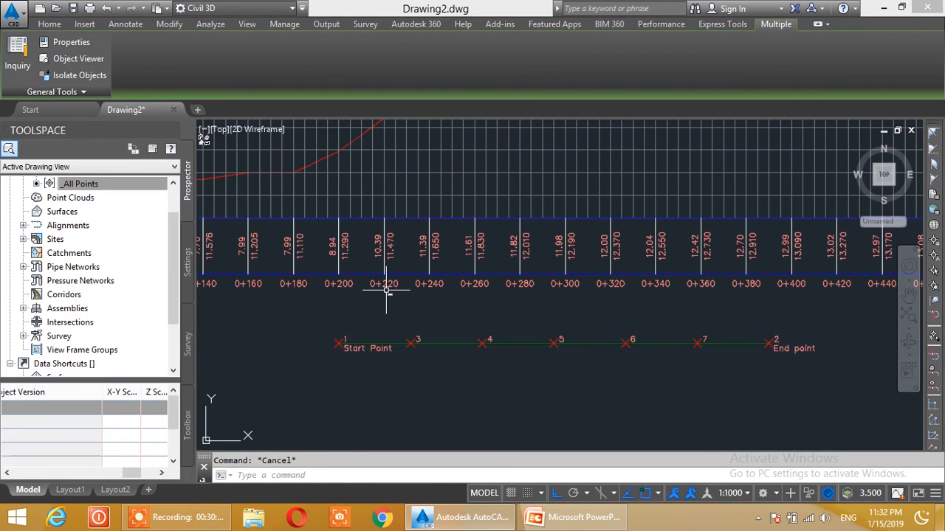
- Change the point label style of all seven COGO points to Point#-Elevation-Description and clear the selection
scroll(428, 374, "up", 2)
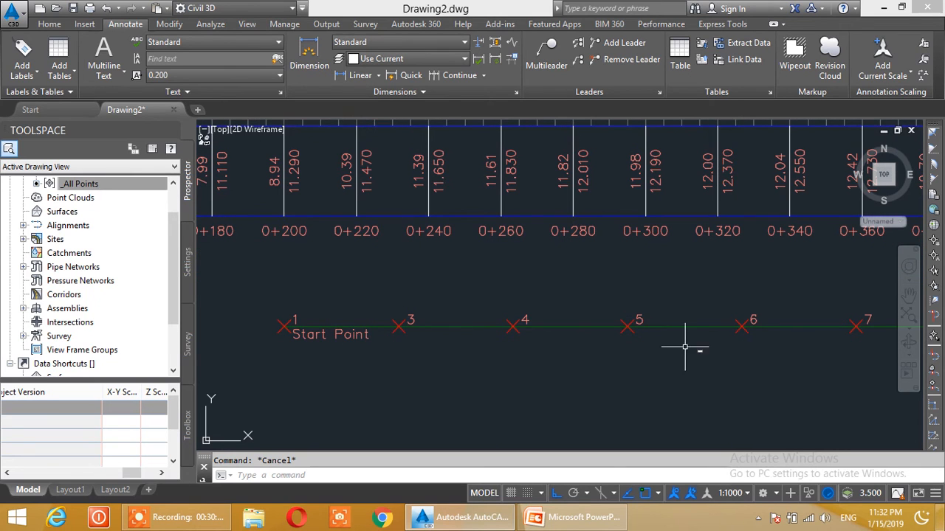
scroll(653, 345, "down", 2)
middle_click_drag(594, 361, 467, 346)
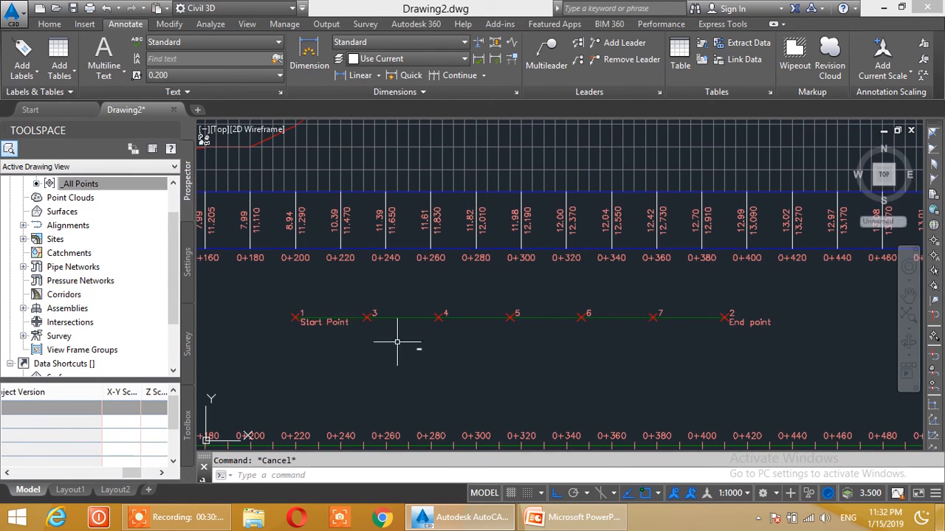
left_click(276, 296)
left_click(834, 390)
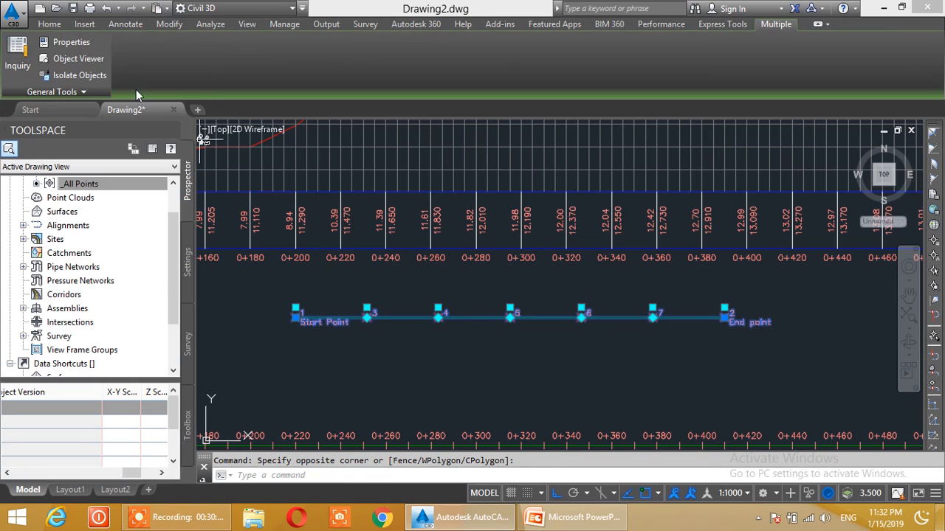
left_click(72, 43)
left_click(246, 141)
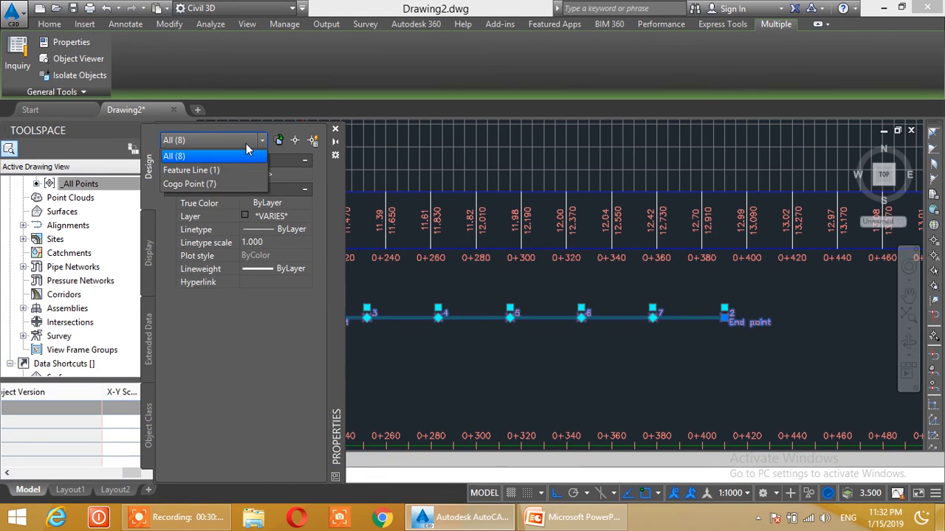
left_click(220, 184)
left_click(275, 243)
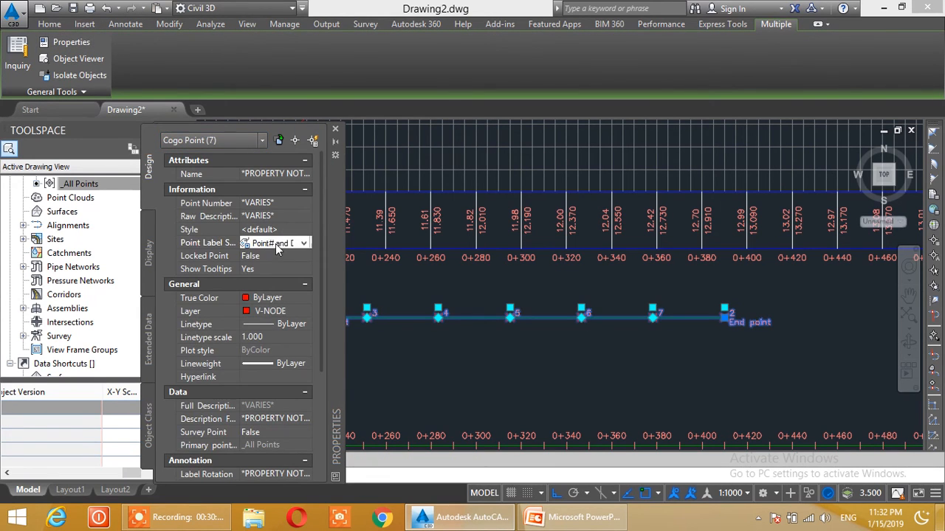
left_click(287, 245)
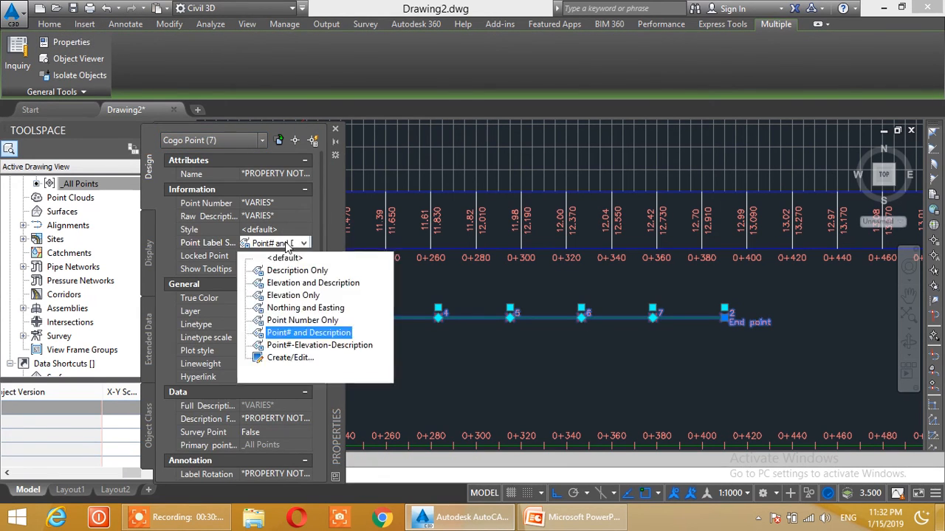
left_click(308, 347)
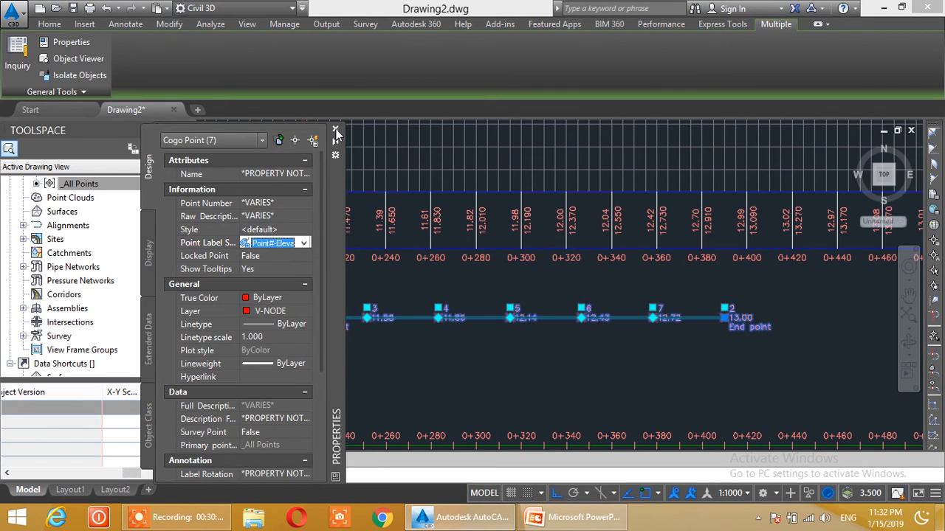
left_click(335, 131)
key("Escape")
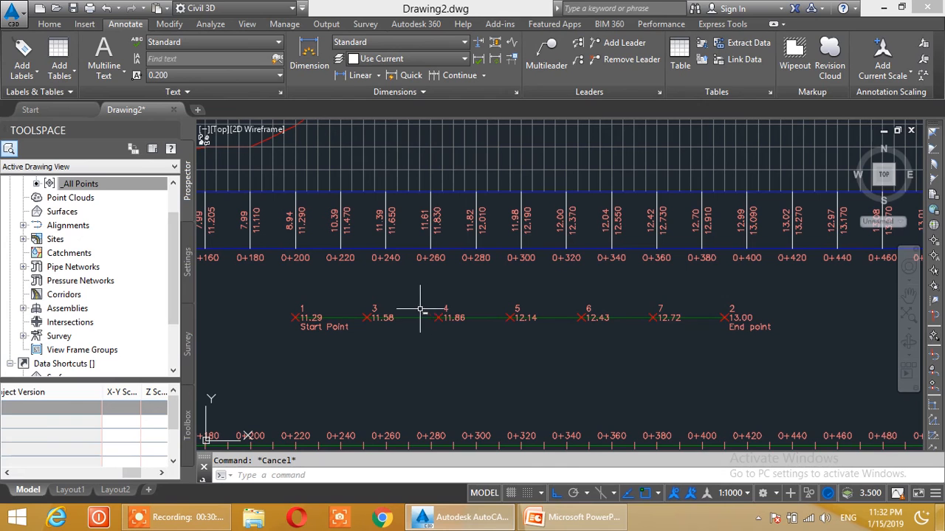
- Switch the seven COGO points' label style to Northing and Easting and clear the selection
mouse_move(400, 348)
middle_mouse_down()
mouse_move(407, 358)
mouse_move(407, 339)
middle_mouse_up()
scroll(586, 321, "up", 1)
scroll(586, 322, "down", 1)
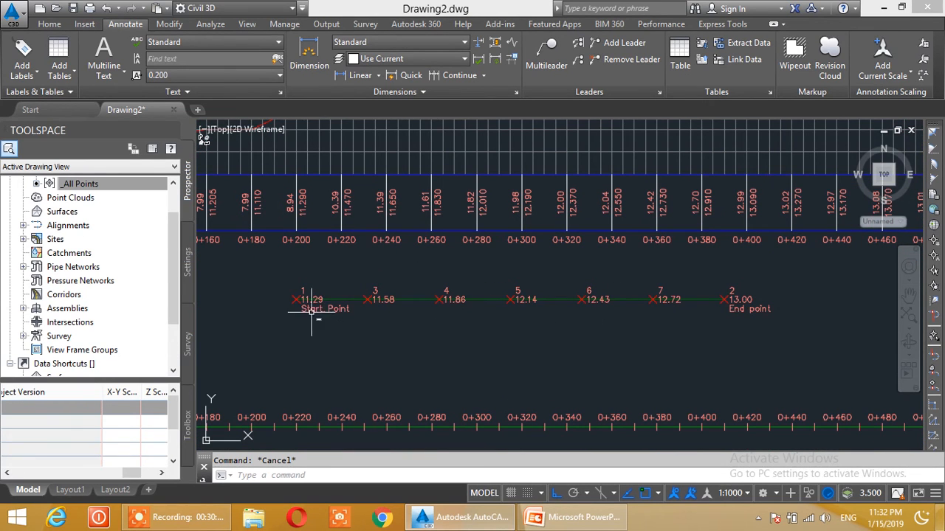
left_click(270, 268)
left_click(784, 341)
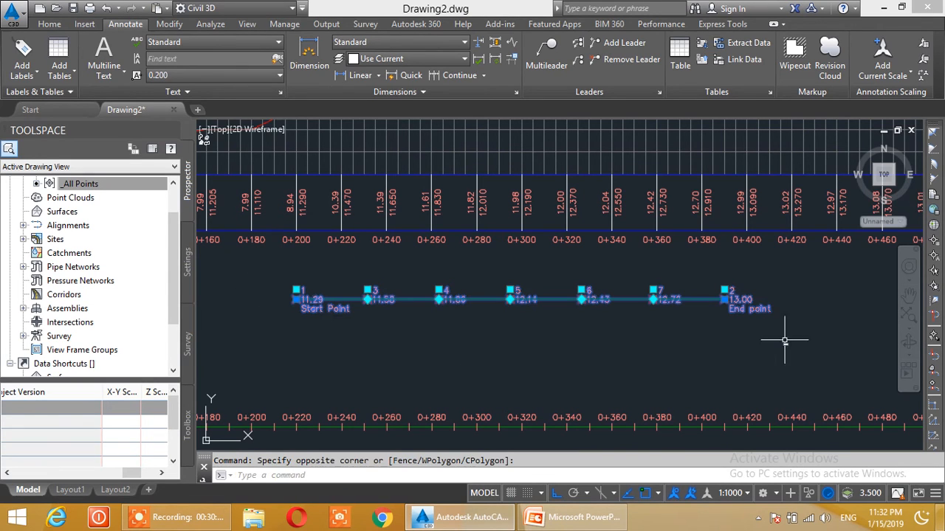
left_click(77, 43)
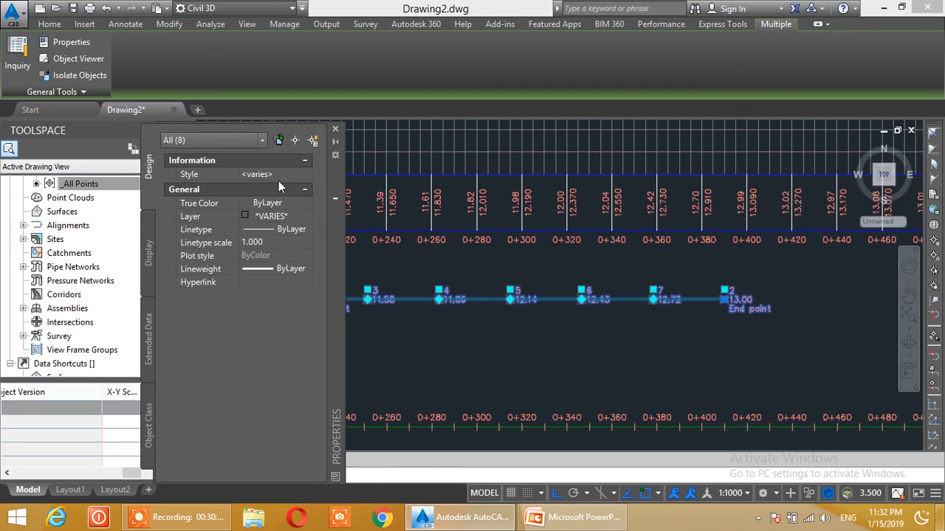
left_click(264, 141)
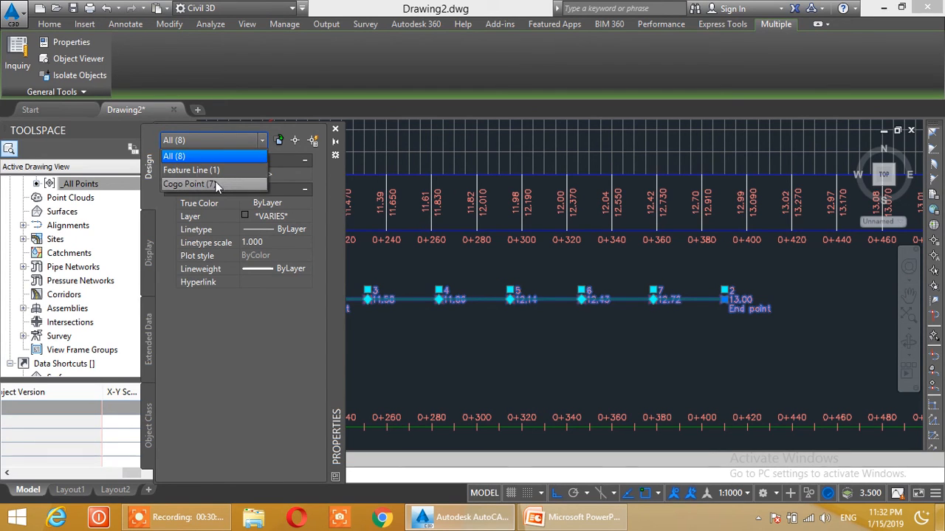
left_click(214, 184)
left_click(283, 242)
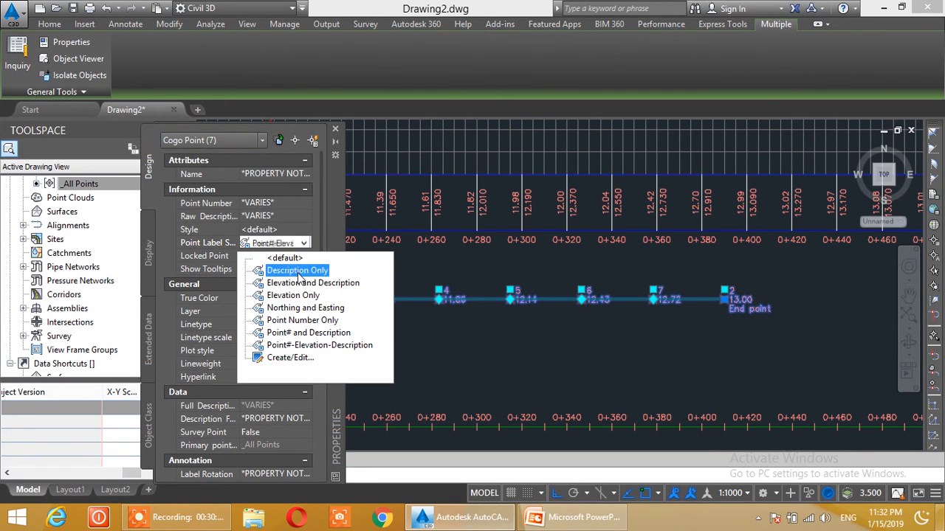
left_click(304, 309)
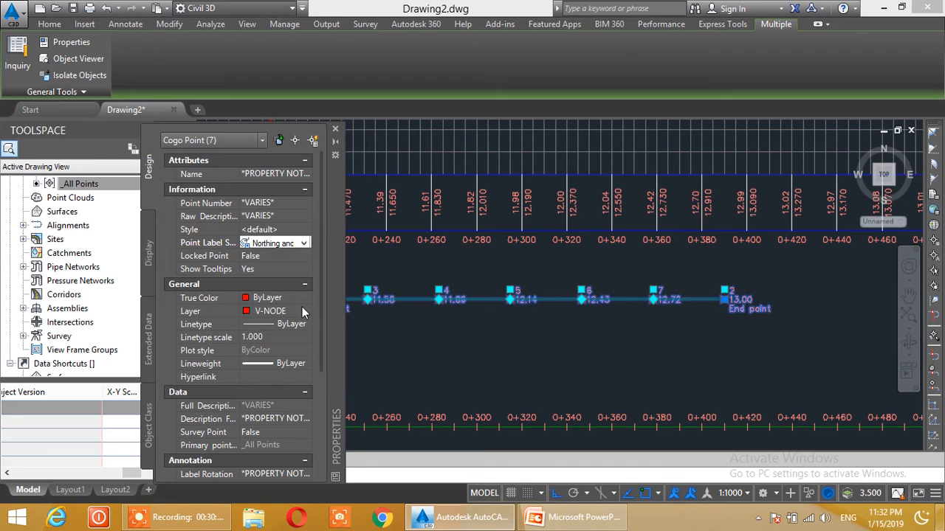
left_click(334, 130)
key("Escape")
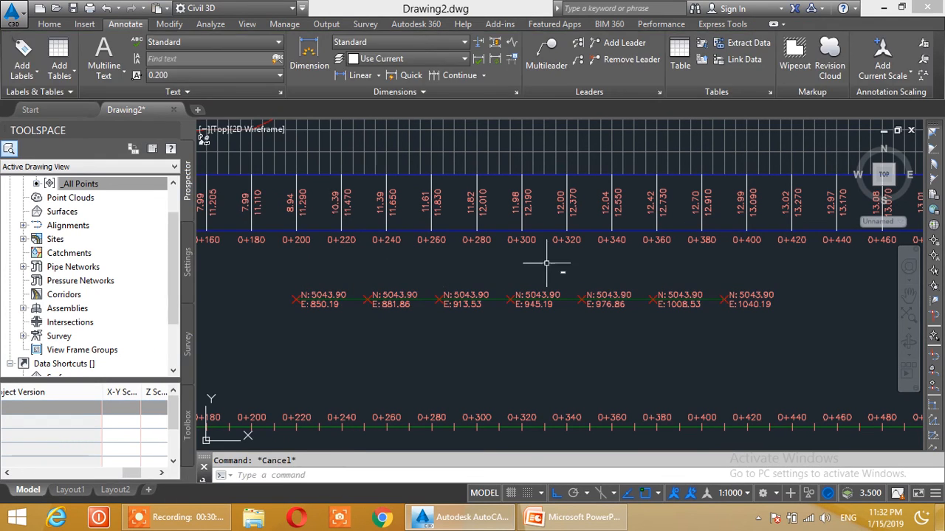
- Set the point label style of all seven COGO points back to Point#-Elevation-Description and clear the selection
left_click(256, 269)
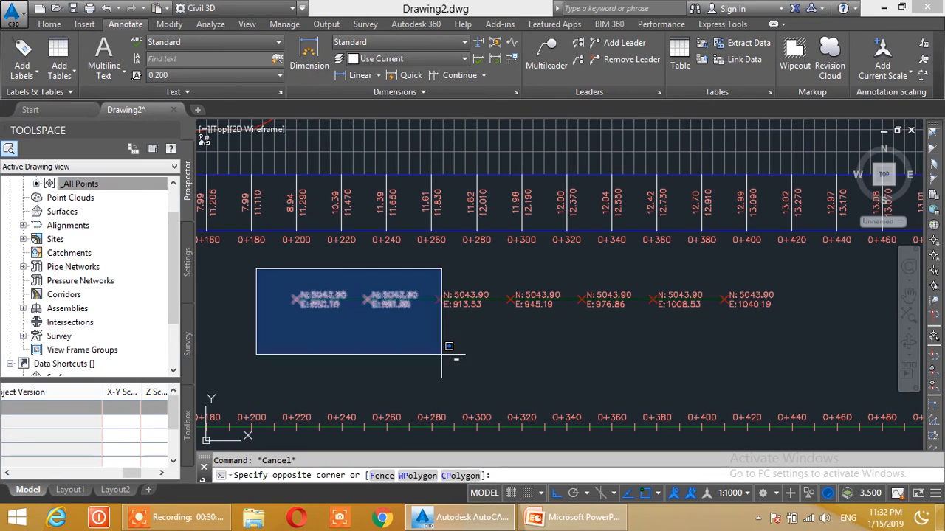
left_click(798, 336)
left_click(74, 43)
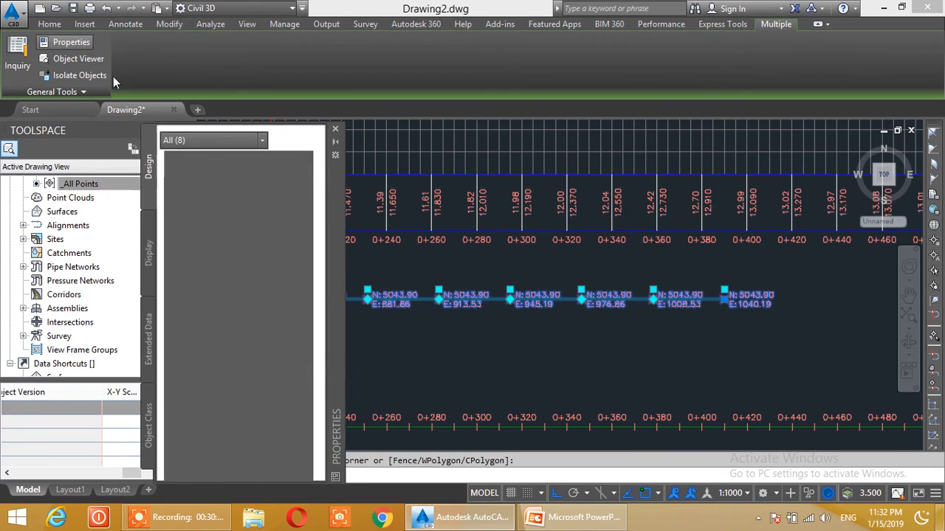
left_click(219, 140)
left_click(213, 183)
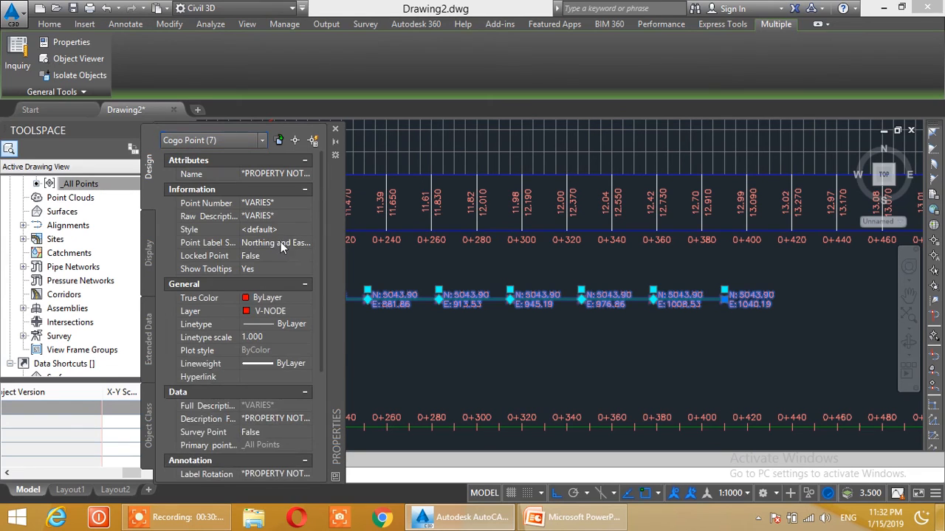
left_click(274, 243)
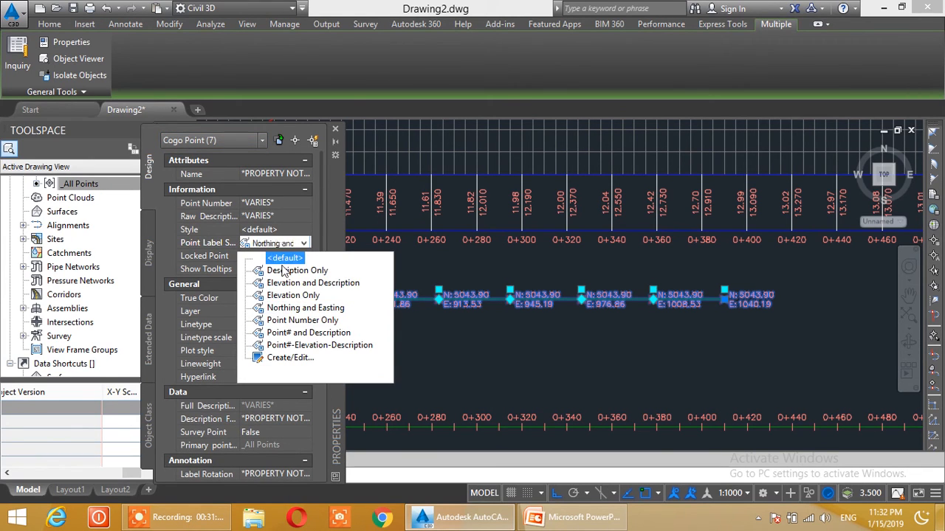
left_click(292, 344)
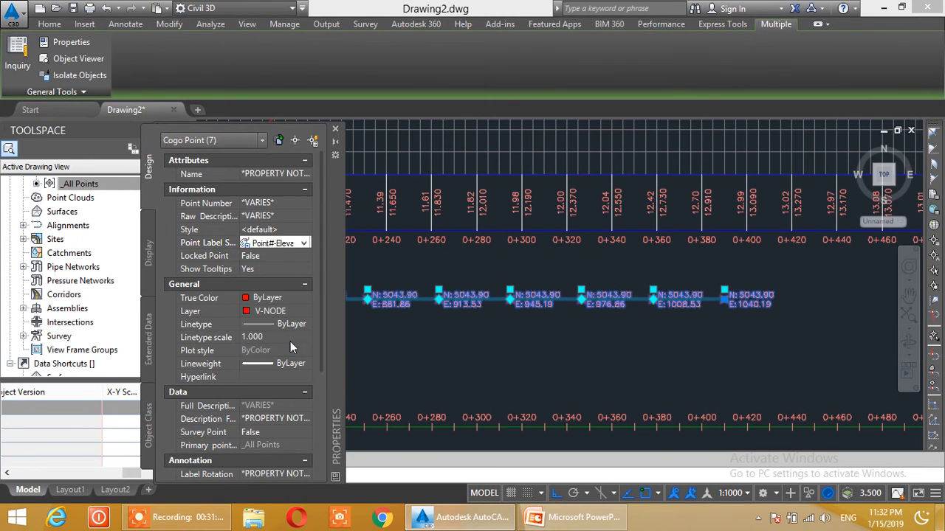
left_click(335, 130)
key("Escape")
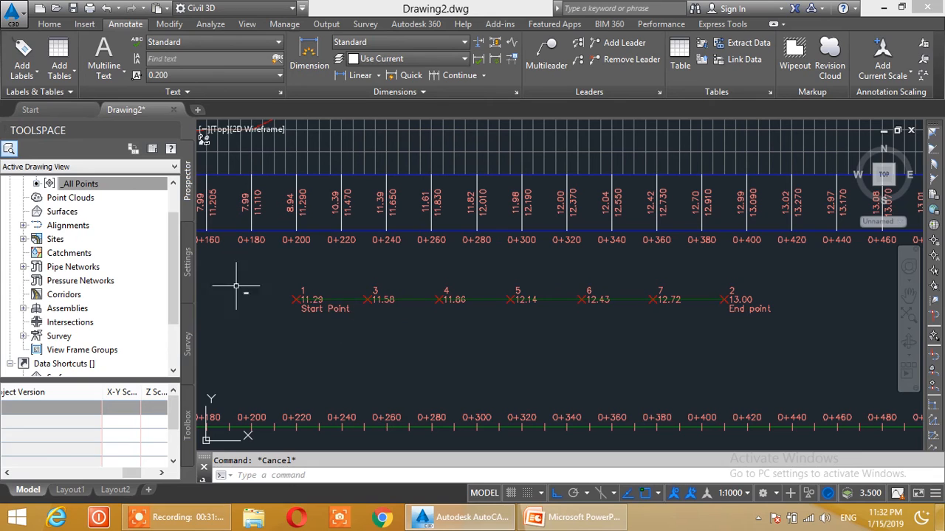
- Generate the Points_in_CSV report from the toolbox's point reports, exporting all listed objects with LandXML version 1.2
left_click(188, 418)
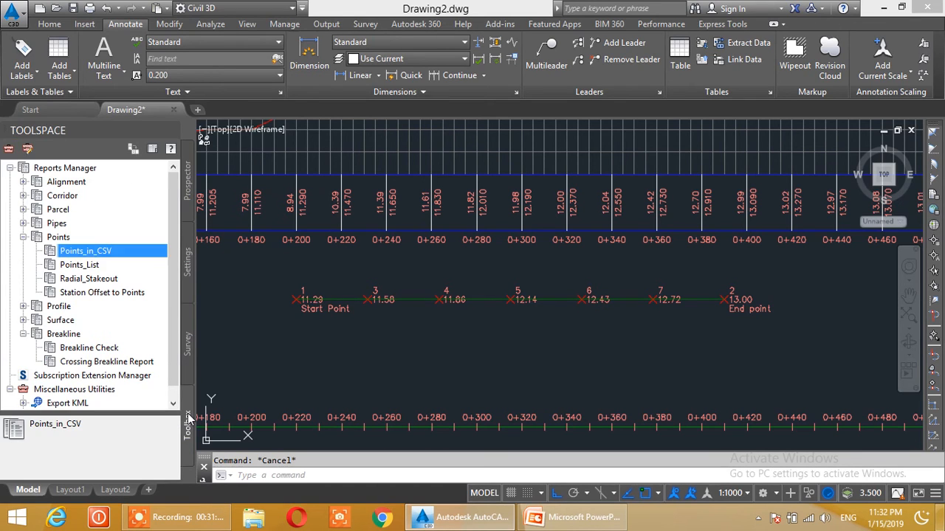
left_click(23, 237)
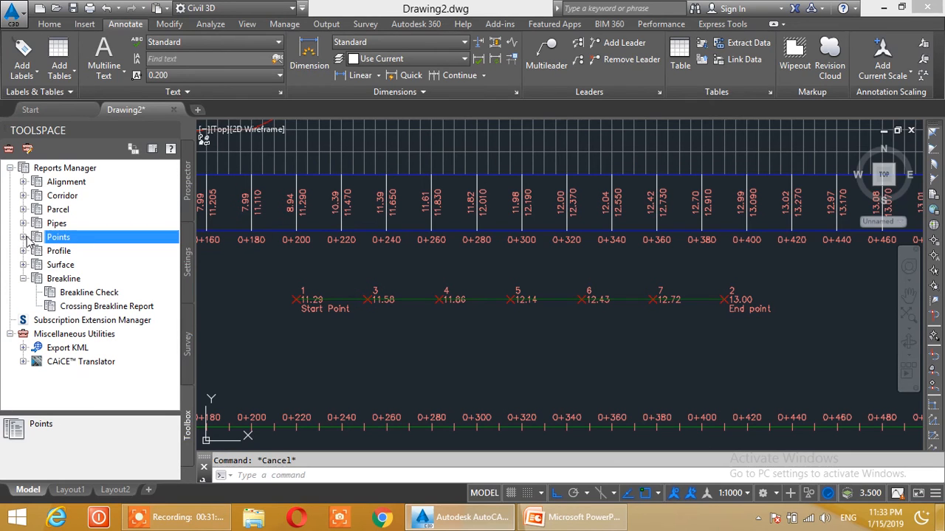
left_click(24, 236)
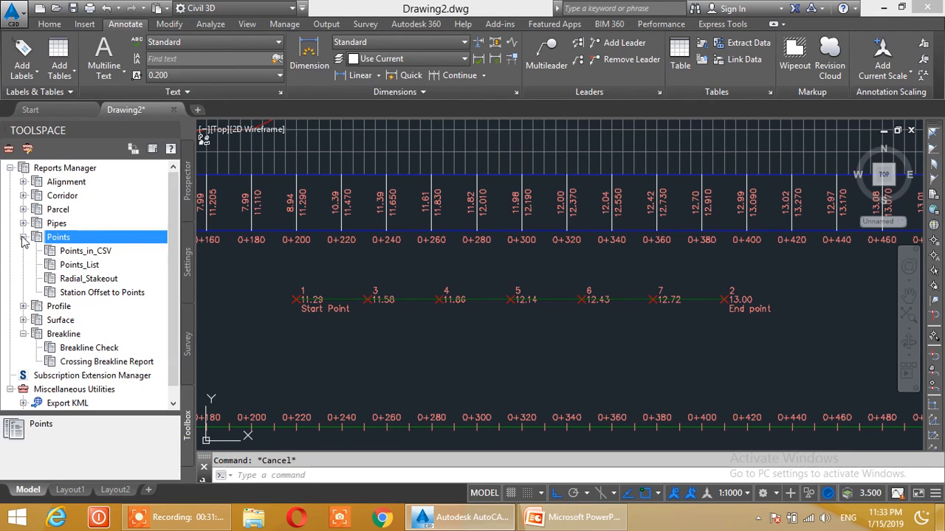
left_click(97, 251)
right_click(120, 255)
left_click(146, 259)
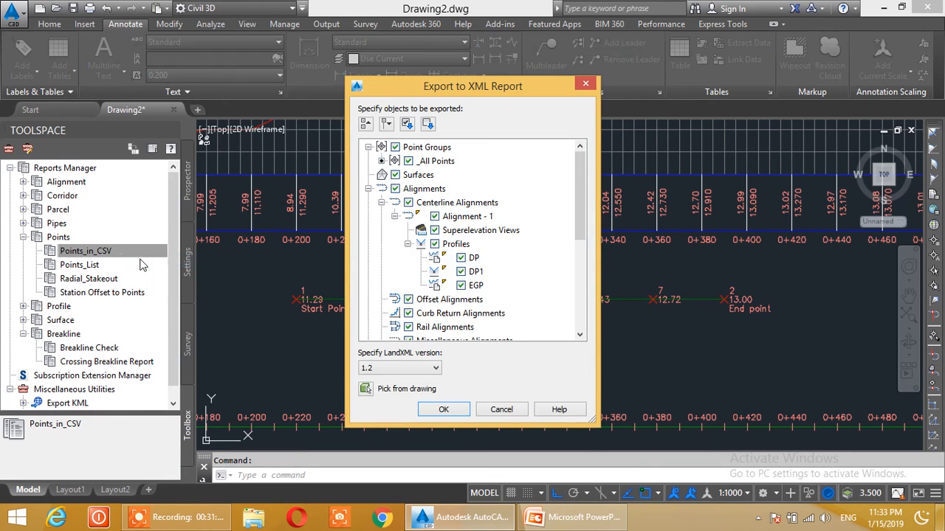
left_click(444, 411)
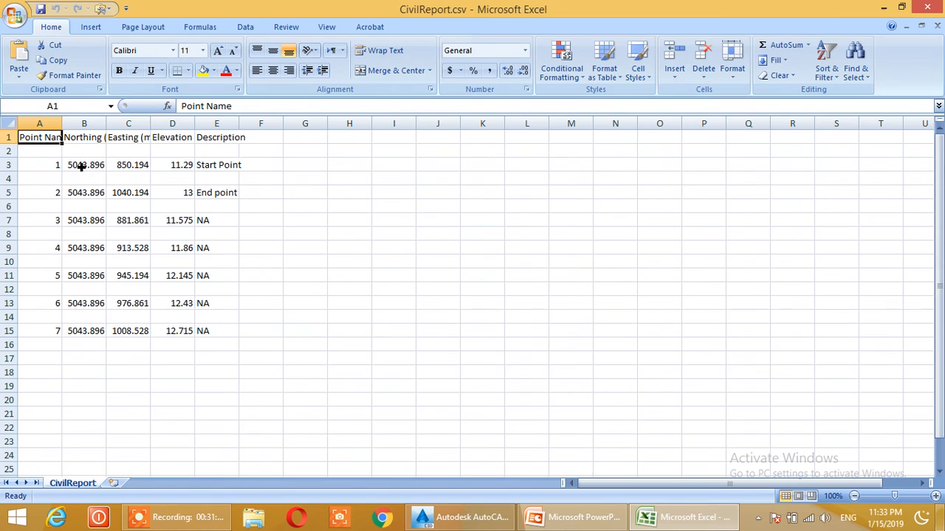
- Widen the CivilReport columns to fit their contents and delete the blank rows 2, 4, 6, 8, 10, 12 and 14
left_click_drag(62, 123, 336, 129)
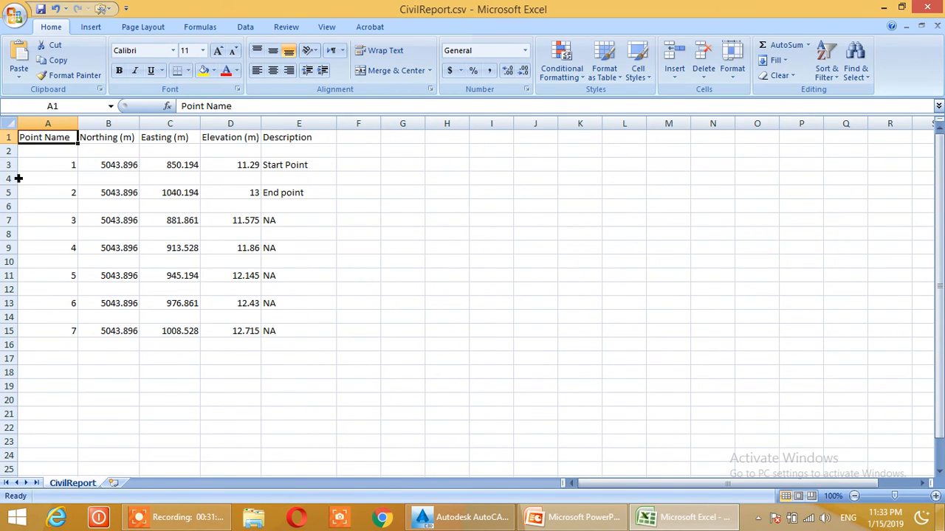
left_click(9, 150)
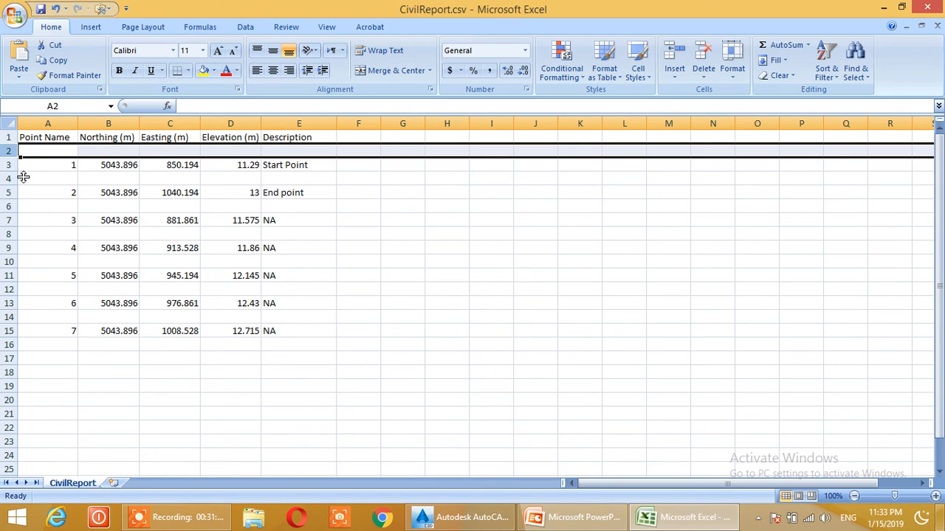
left_click(19, 179, "ctrl")
left_click(10, 207, "ctrl")
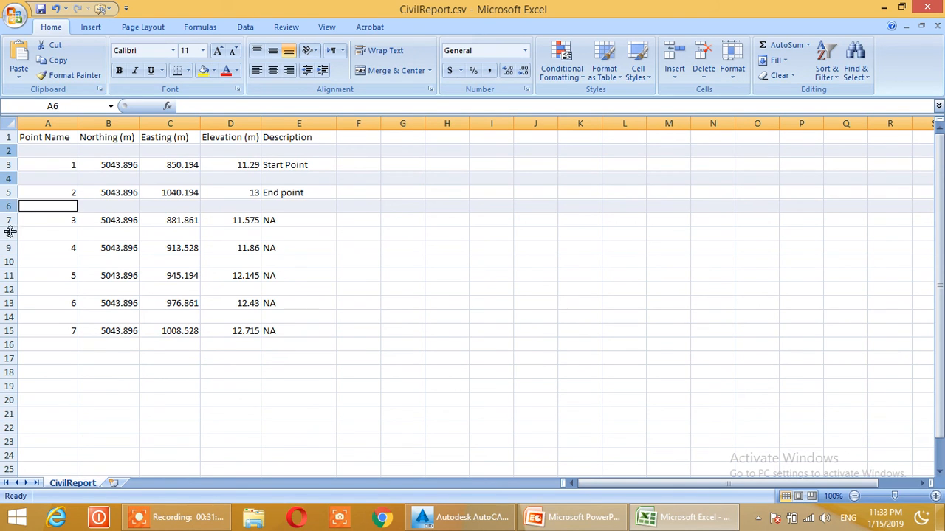
left_click(9, 234, "ctrl")
left_click(10, 262, "ctrl")
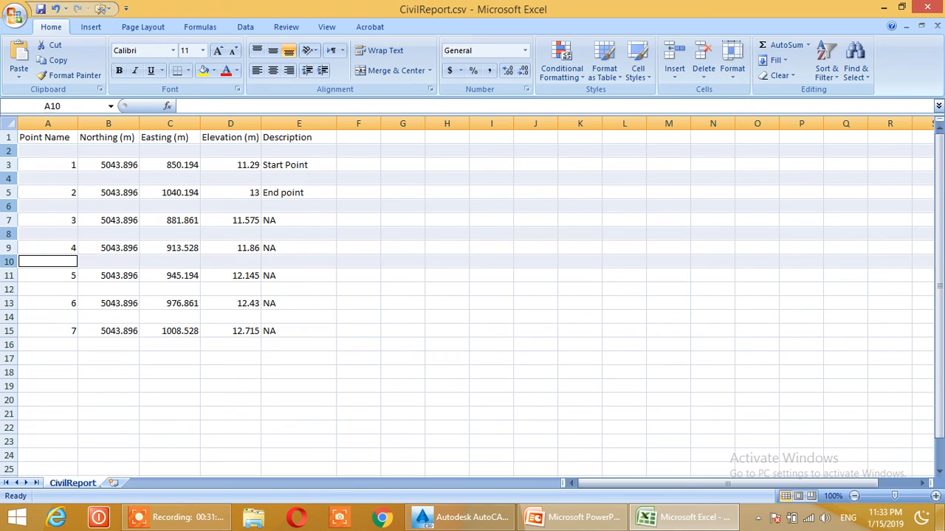
left_click(8, 290, "ctrl")
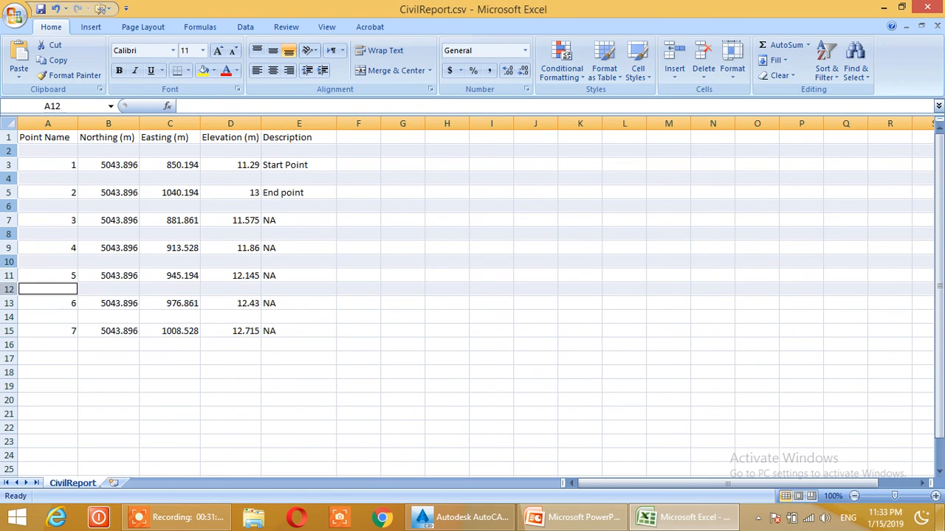
left_click(9, 317, "ctrl")
right_click(10, 317)
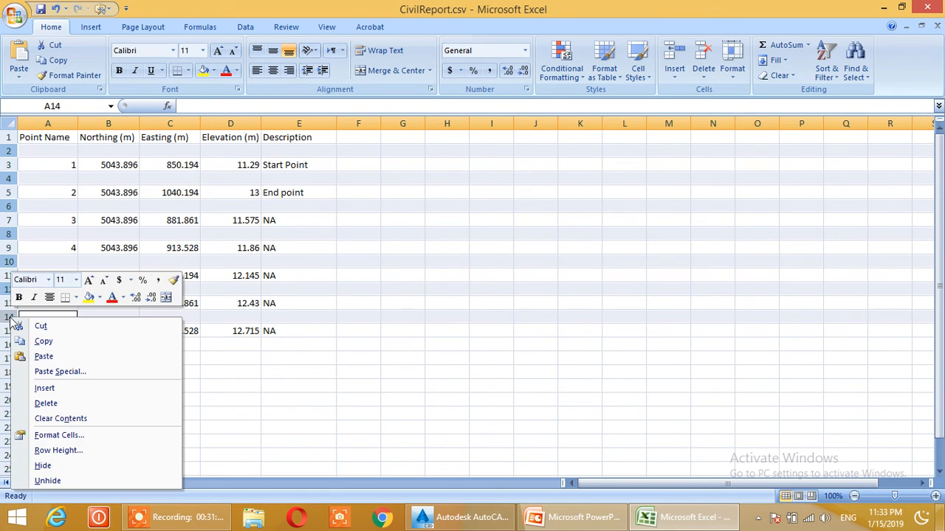
left_click(46, 403)
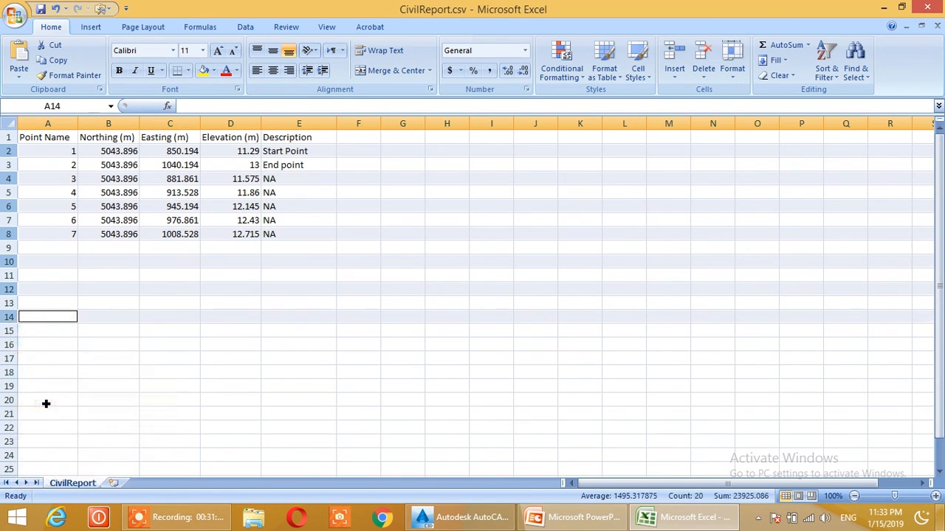
left_click(173, 331)
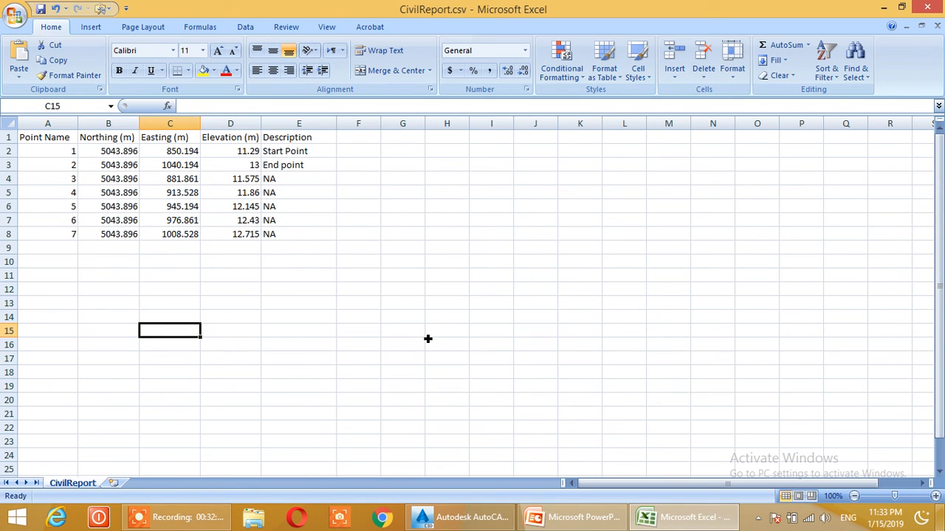
left_click(15, 15)
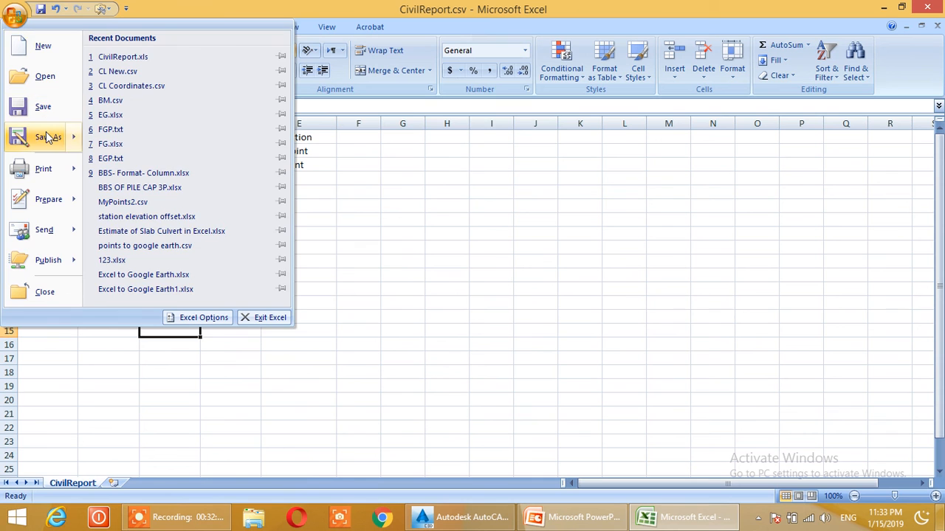
mouse_move(48, 137)
left_click(169, 67)
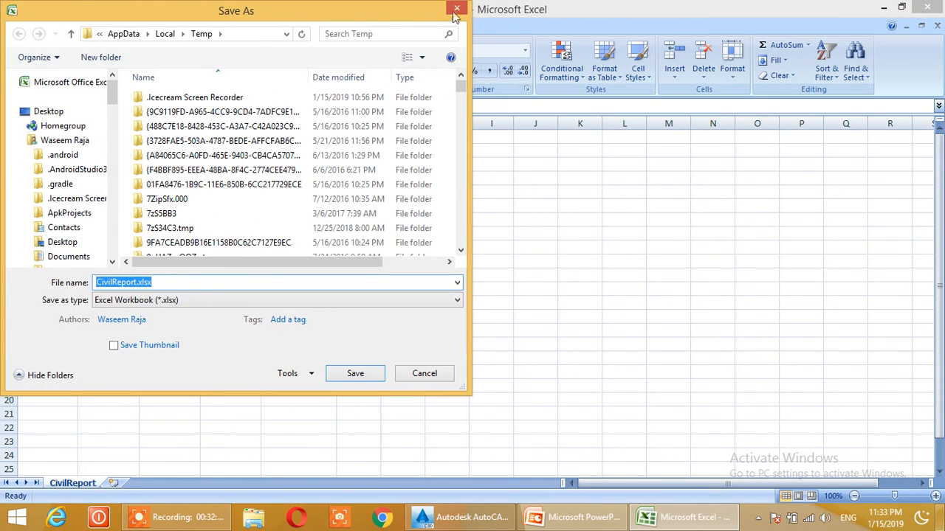
left_click(456, 9)
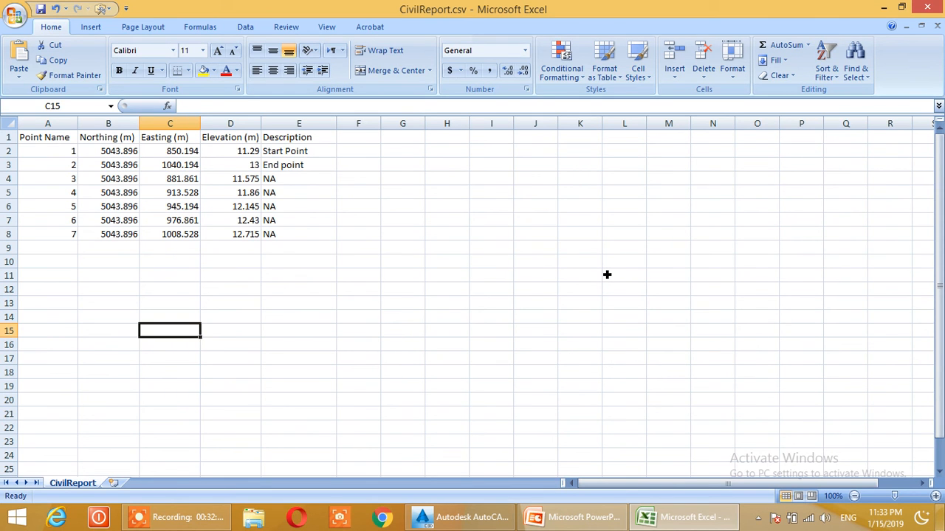
- Switch back to Civil 3D and examine the interpolated points between the start and end points against the profile view above
left_click(465, 516)
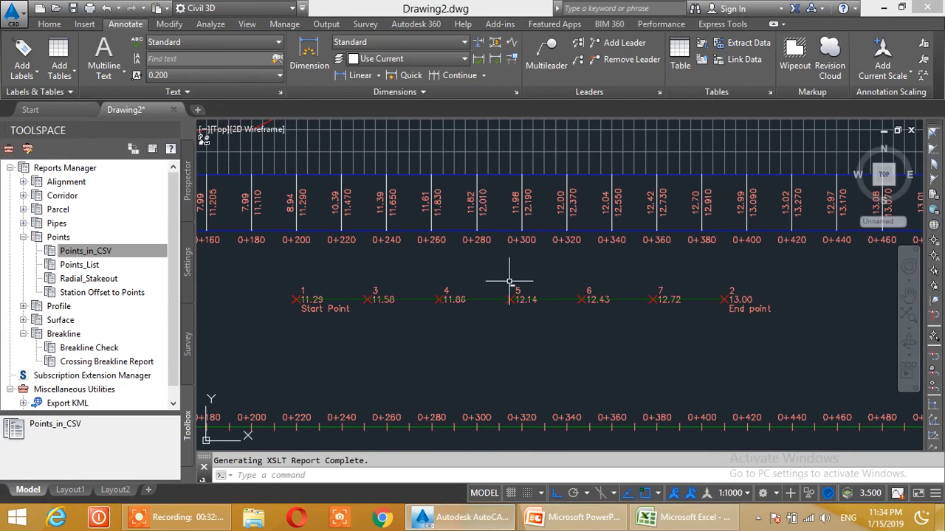
middle_click_drag(538, 293, 530, 287)
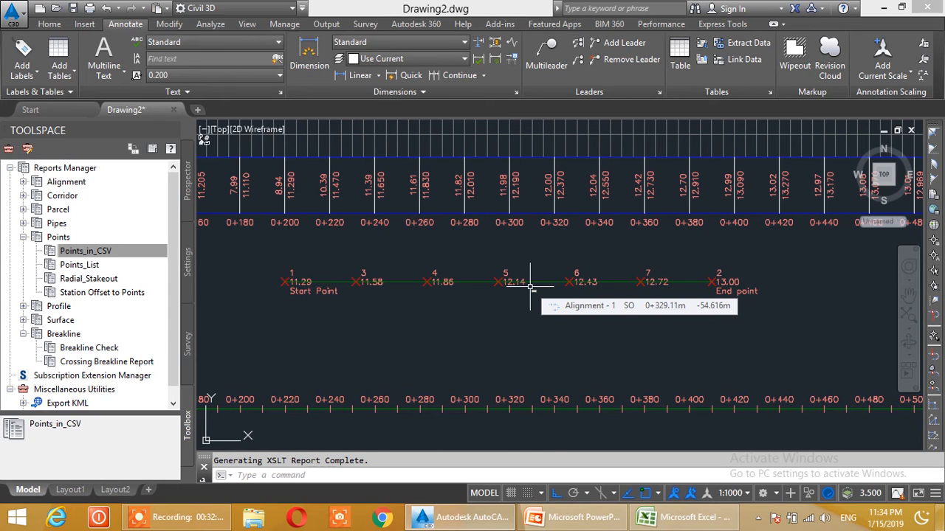
scroll(530, 286, "down", 2)
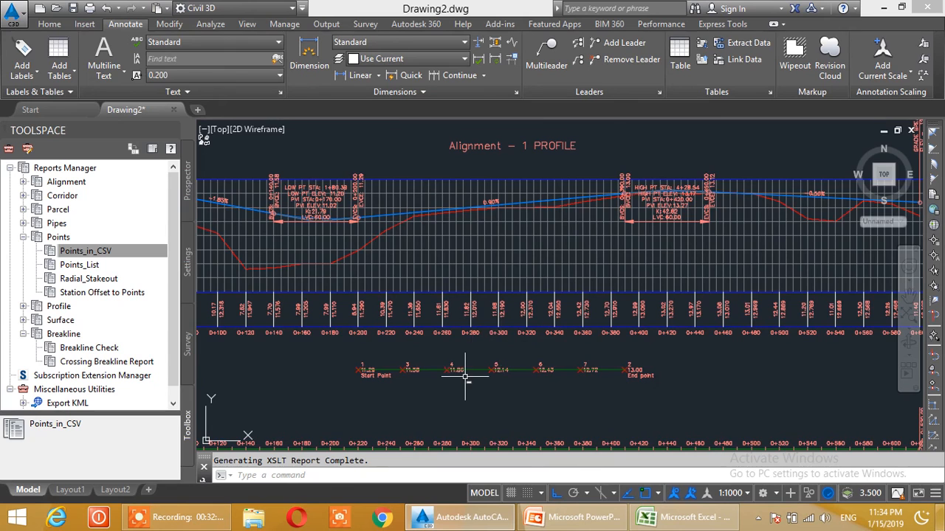
scroll(465, 378, "up", 4)
middle_click_drag(442, 370, 480, 320)
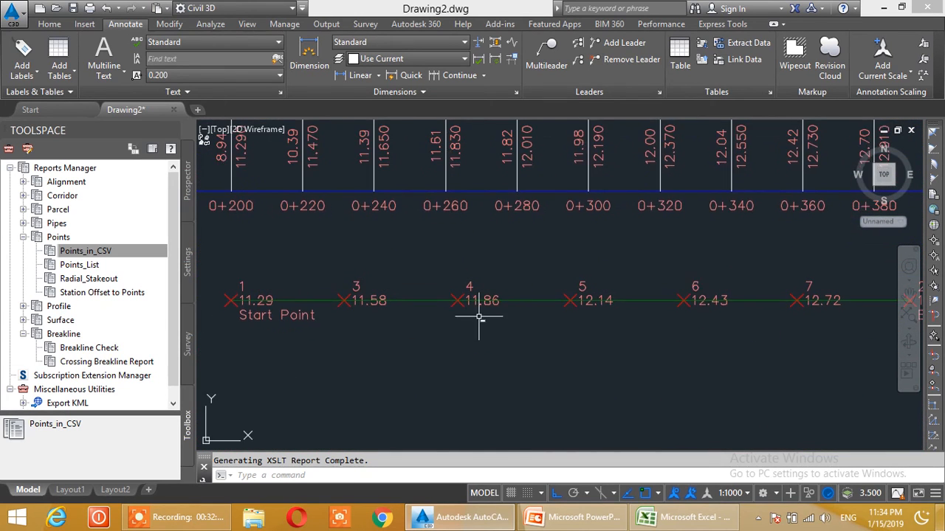
scroll(473, 321, "down", 2)
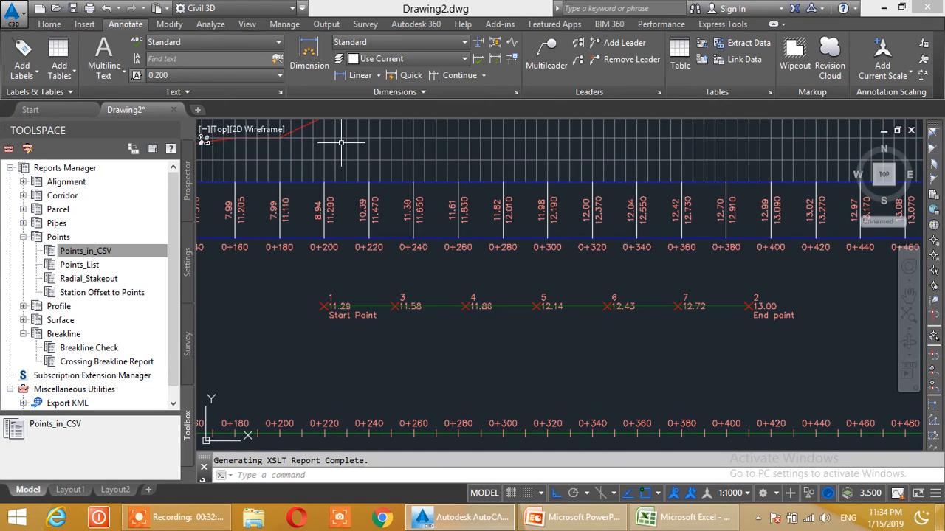
left_click(49, 23)
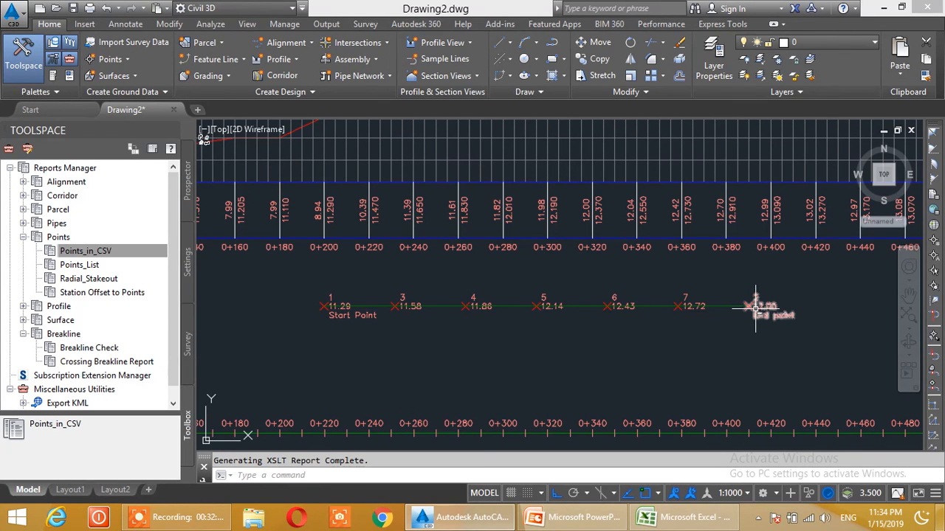
mouse_move(754, 307)
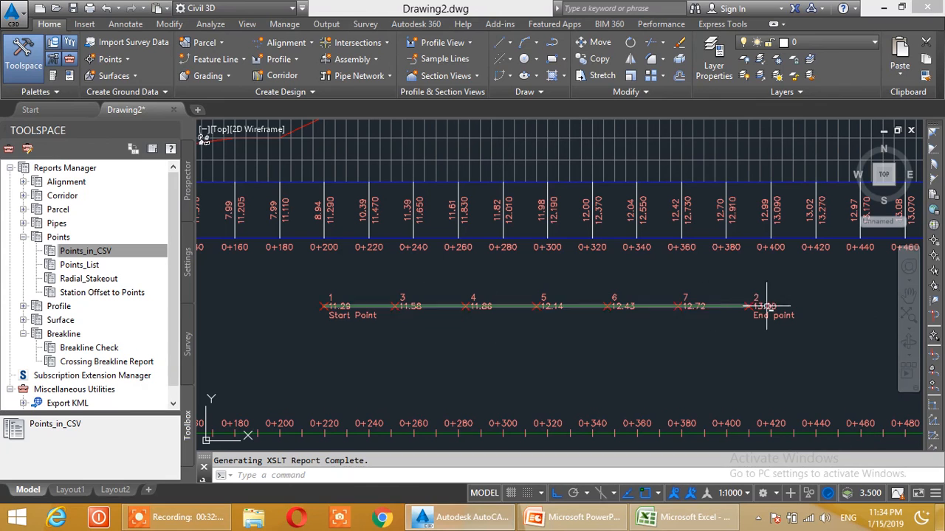
scroll(461, 332, "down", 2)
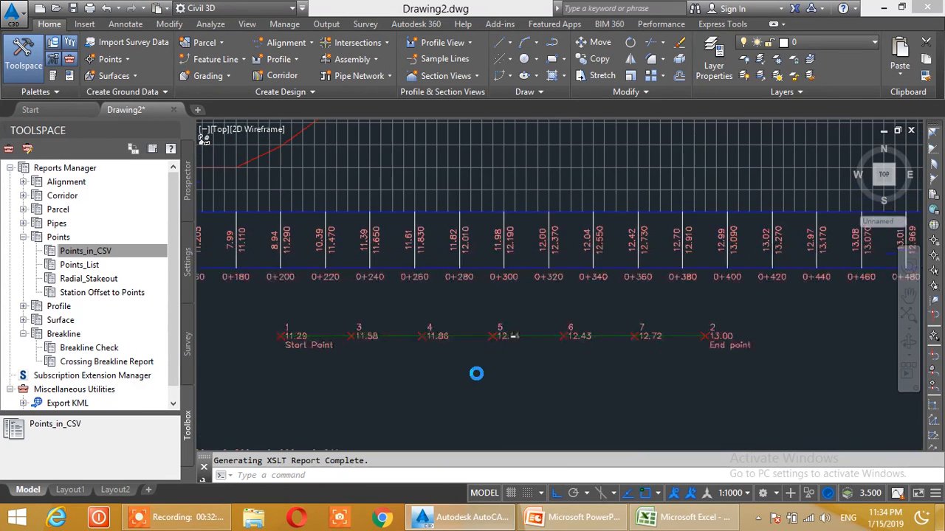
scroll(465, 353, "down", 1)
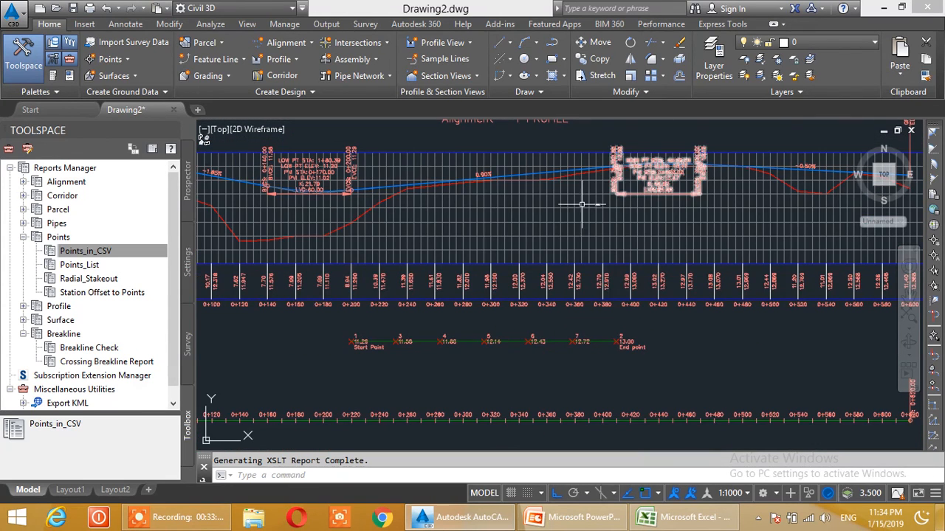
mouse_move(521, 243)
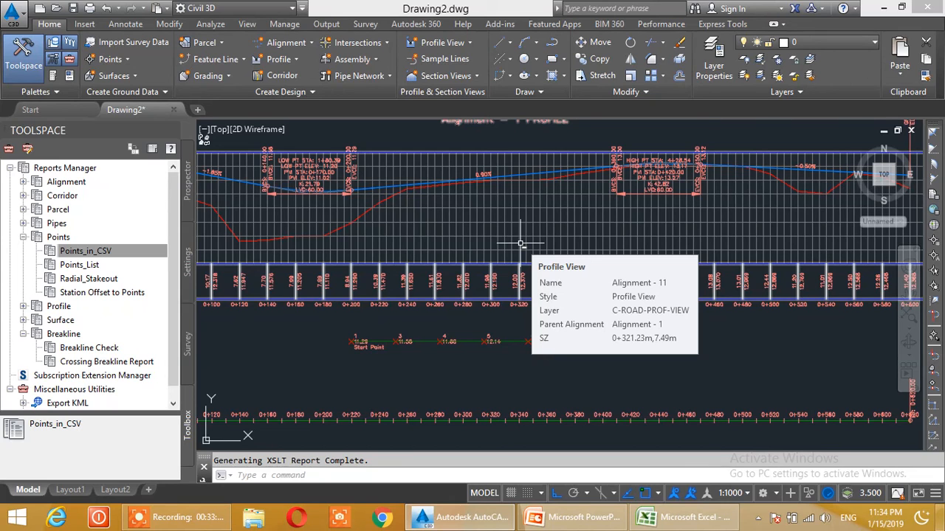
- Erase the line running through the COGO points between the start point and the end point
scroll(438, 369, "up", 3)
middle_click_drag(439, 369, 432, 348)
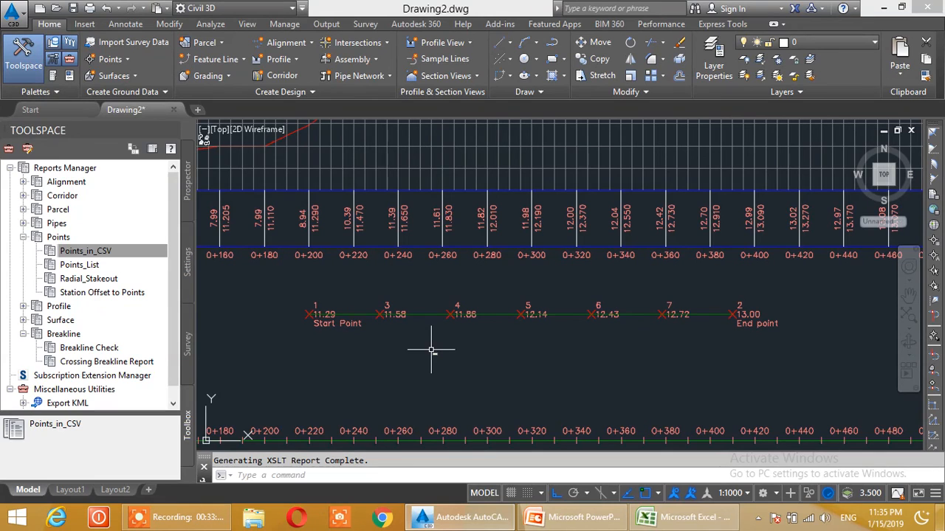
left_click(352, 317)
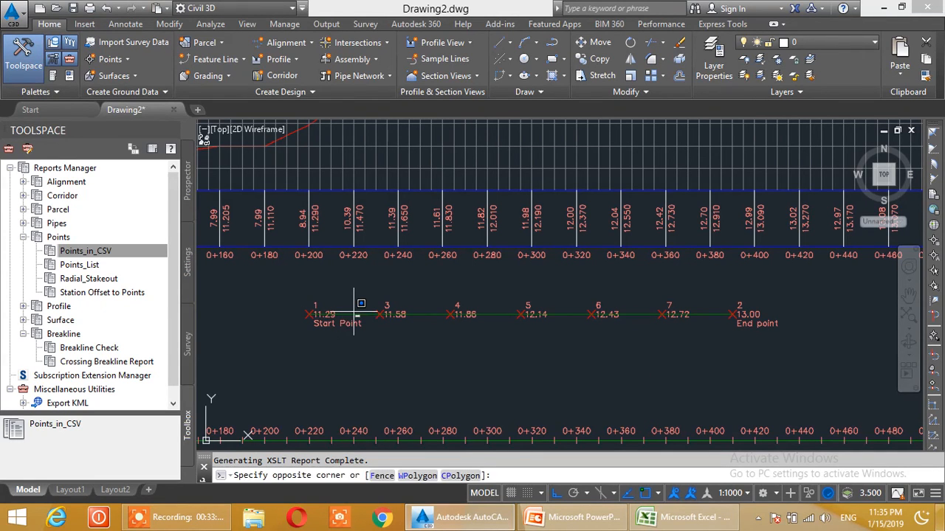
left_click(353, 317)
key("Delete")
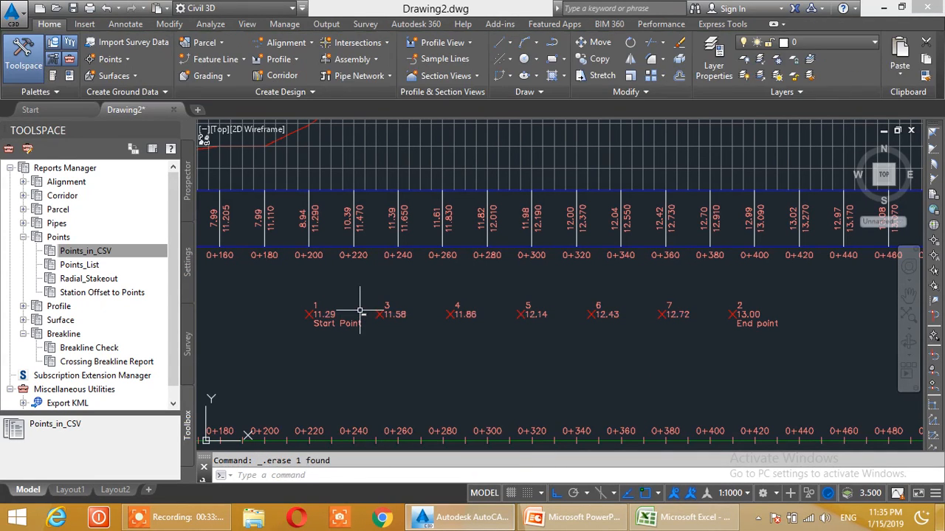
- Draw a straight polyline from the start point (point 1) to the end point (point 2) through the interpolated points
left_click(551, 43)
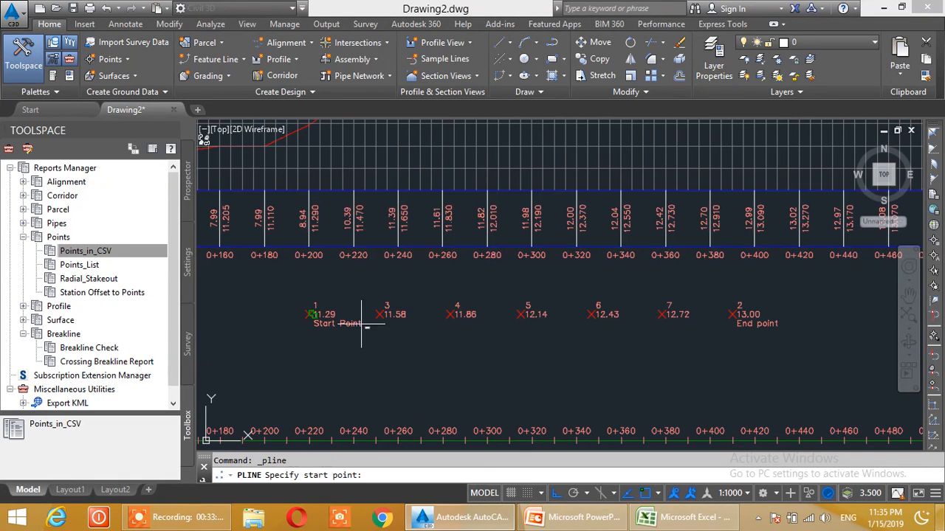
left_click(308, 314)
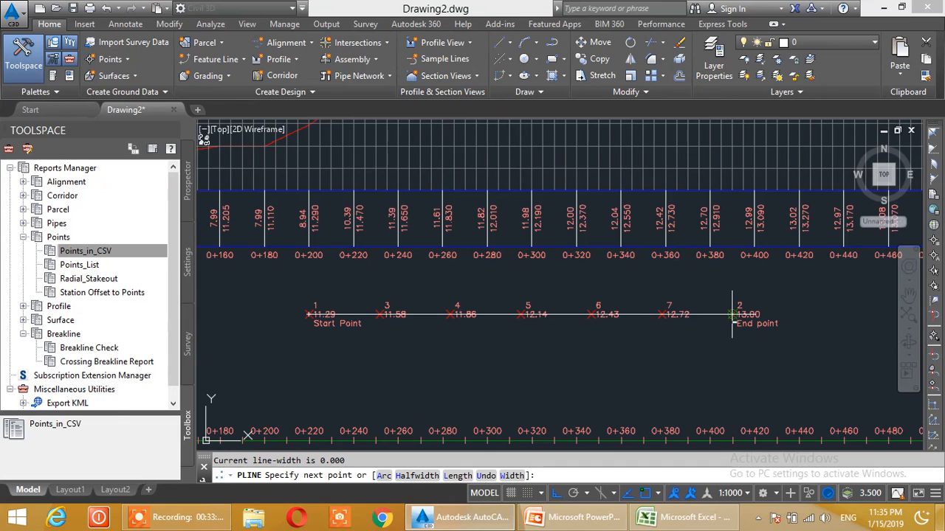
scroll(732, 315, "up", 2)
left_click(733, 314)
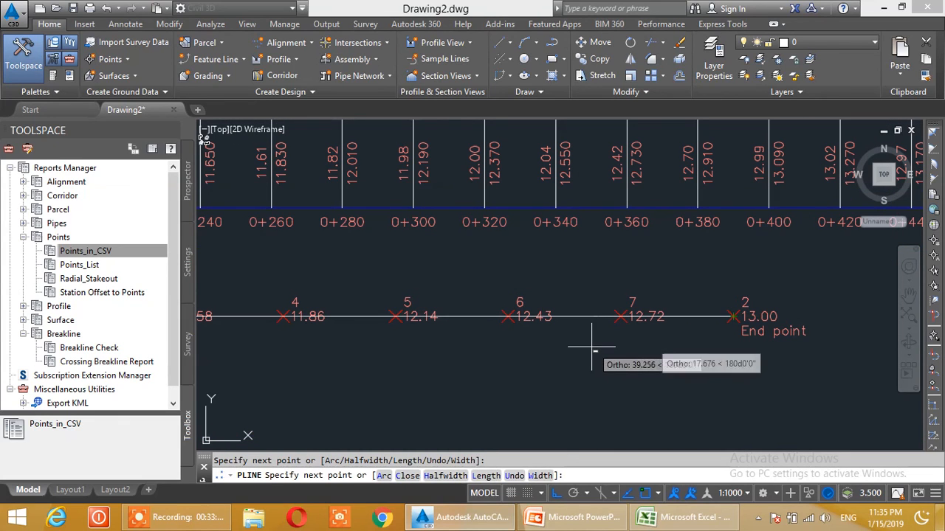
key("Escape")
scroll(273, 273, "down", 2)
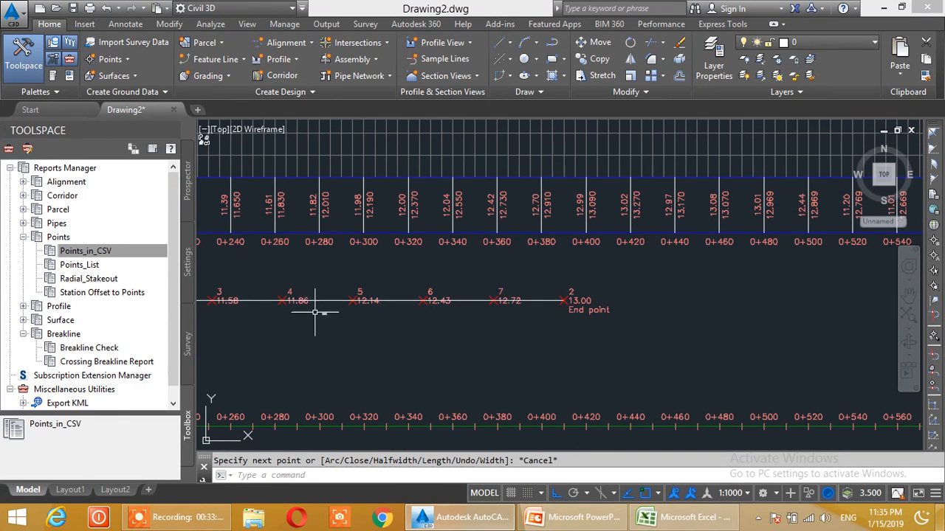
middle_click_drag(380, 299, 527, 297)
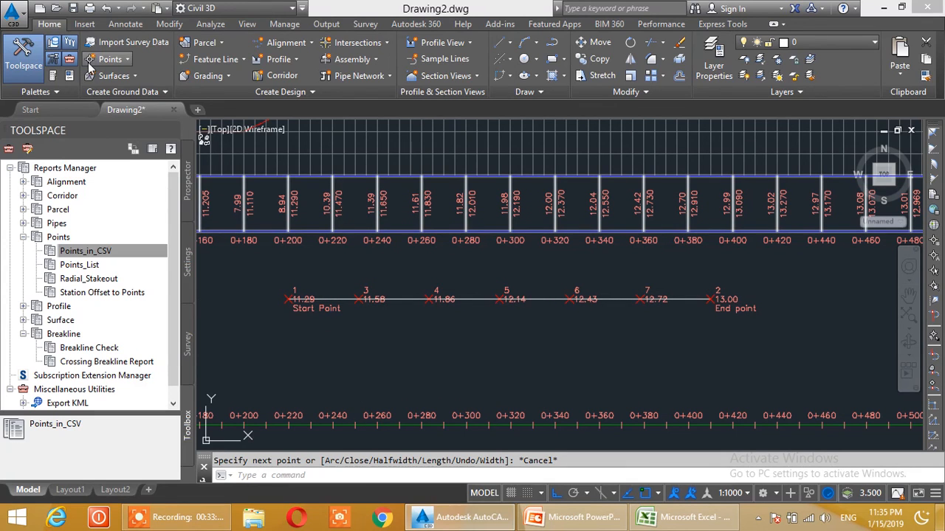
- Add a single segment line label in the Slope over Distance style to the polyline between the start and end points
left_click(126, 24)
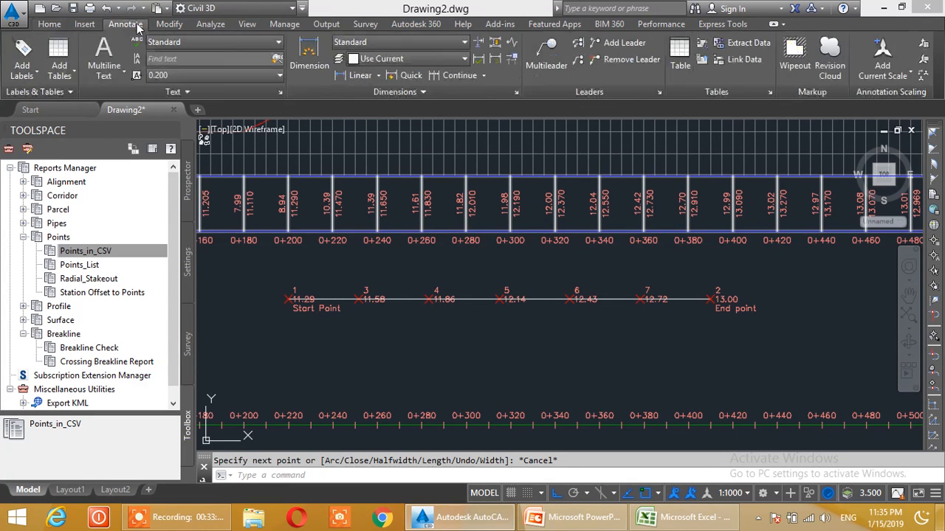
left_click(31, 74)
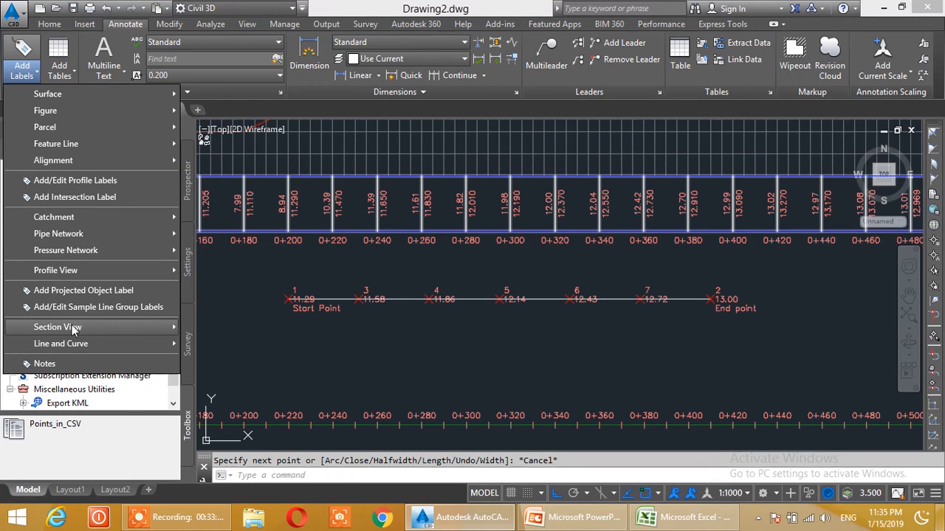
mouse_move(80, 347)
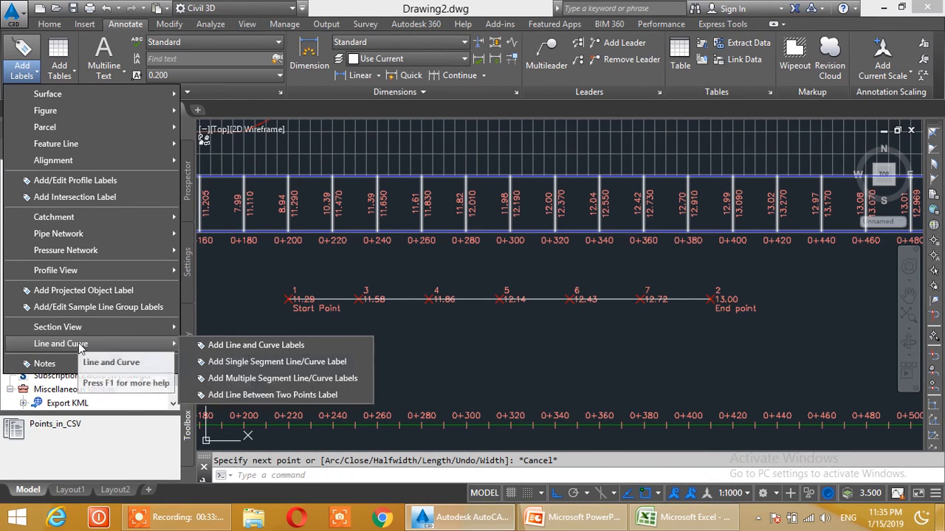
left_click(209, 346)
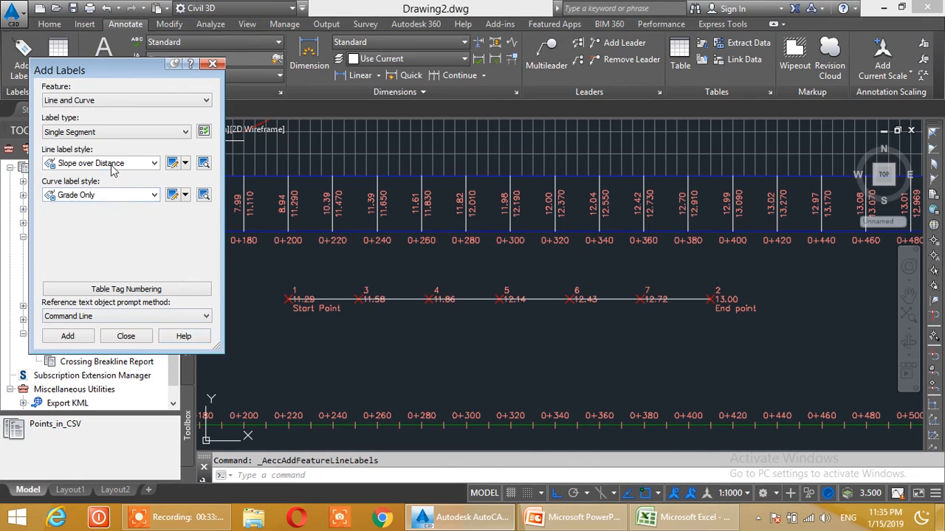
left_click(68, 338)
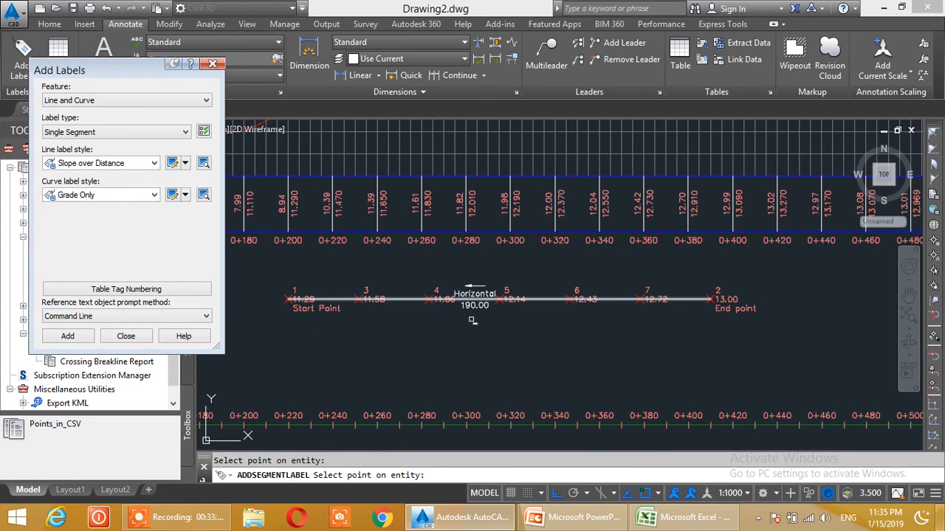
scroll(473, 318, "up", 1)
scroll(472, 314, "down", 1)
scroll(473, 312, "up", 1)
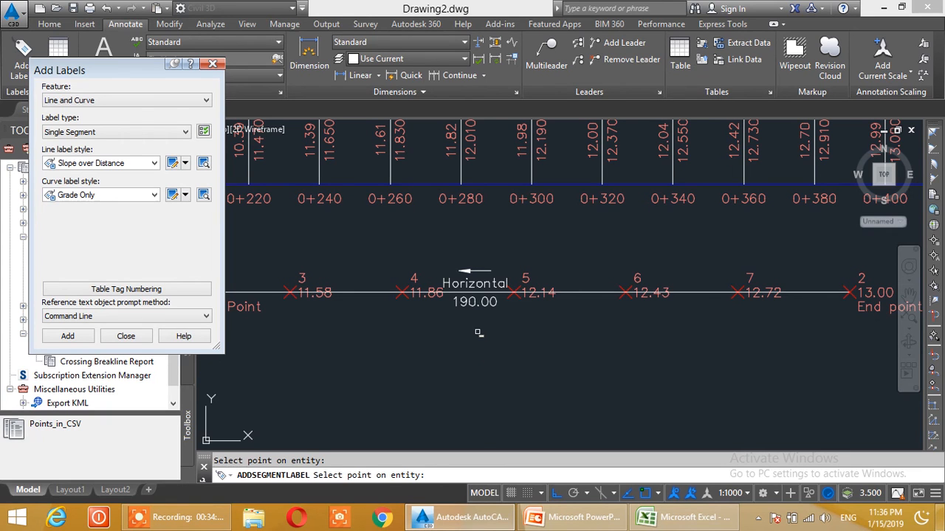
scroll(467, 302, "down", 4)
scroll(438, 328, "up", 2)
key("Escape")
left_click(125, 336)
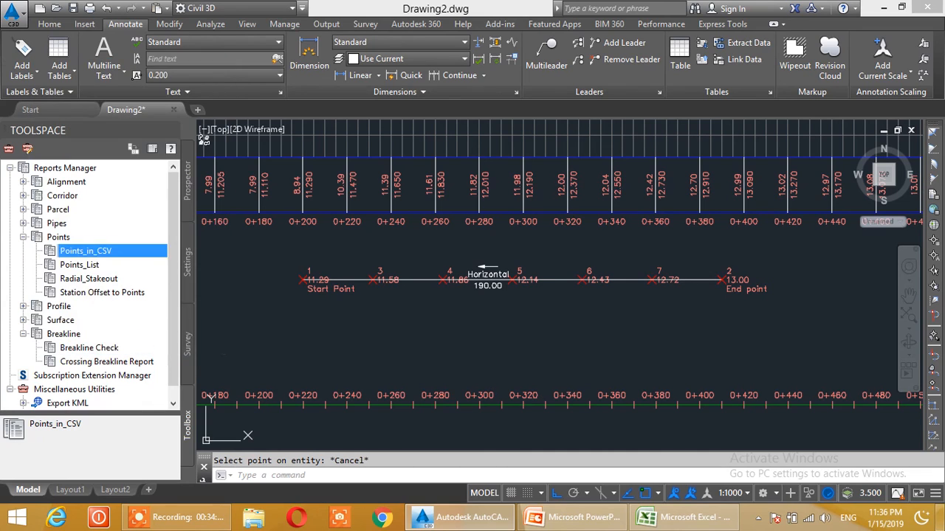
- Erase the labelled polyline between the start point and the end point
left_click(414, 281)
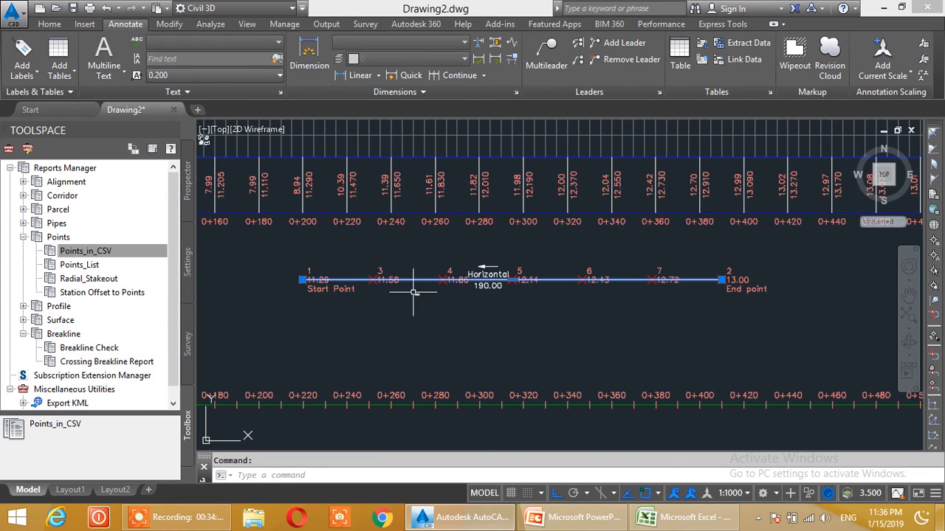
key("Delete")
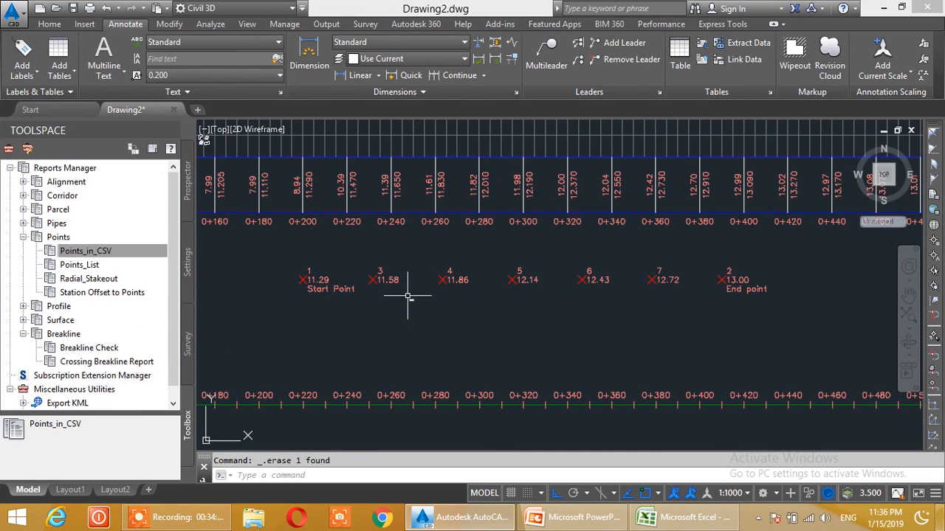
mouse_move(408, 307)
middle_mouse_down()
mouse_move(383, 285)
mouse_move(386, 294)
middle_mouse_up()
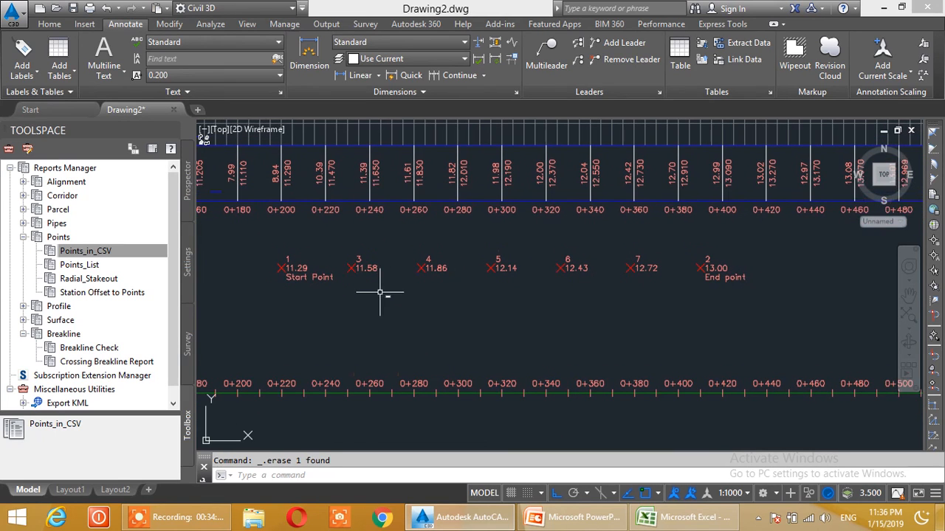